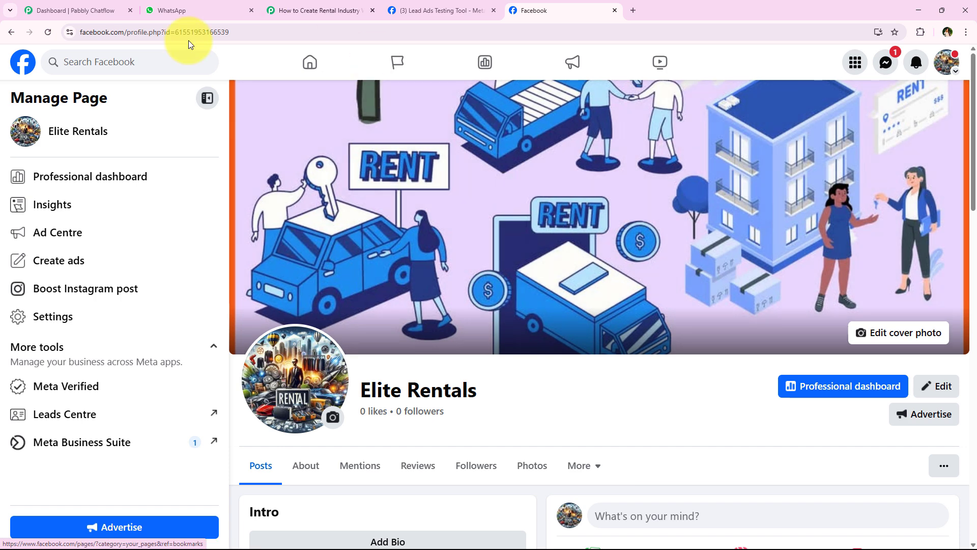
# - View the chatbot's welcome message in WhatsApp, and expand the Facebook Lead Ads trigger in the Pabbly Connect workflow
pyautogui.click(184, 6)
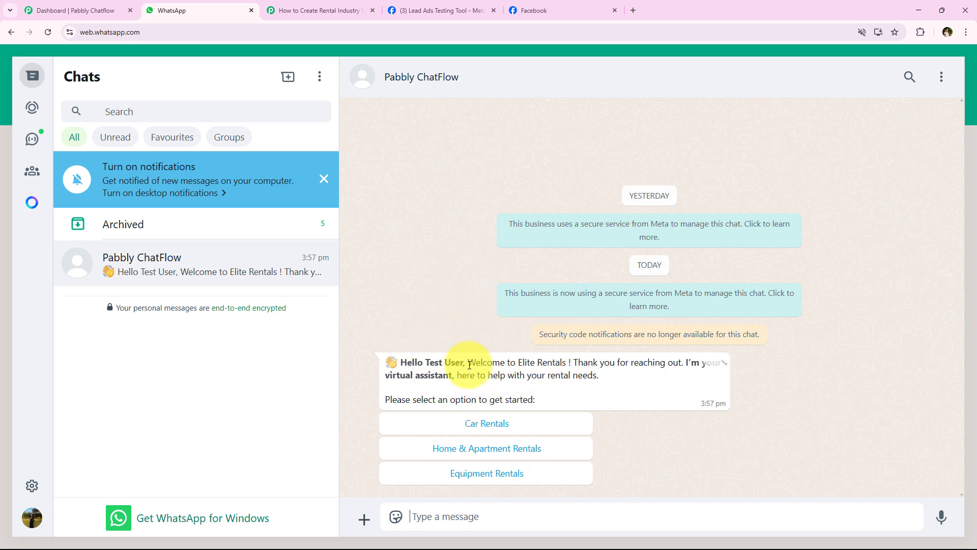
pyautogui.click(321, 10)
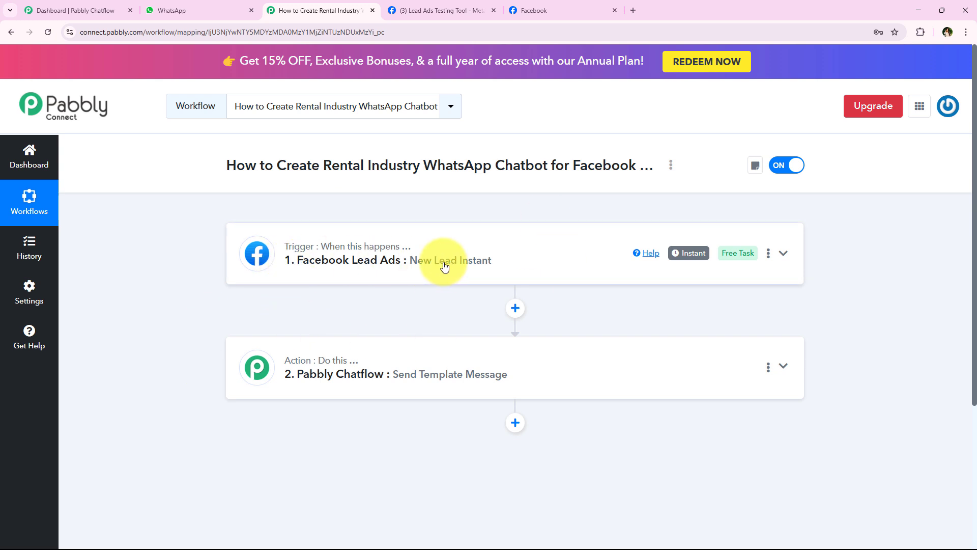
pyautogui.click(385, 257)
pyautogui.click(388, 270)
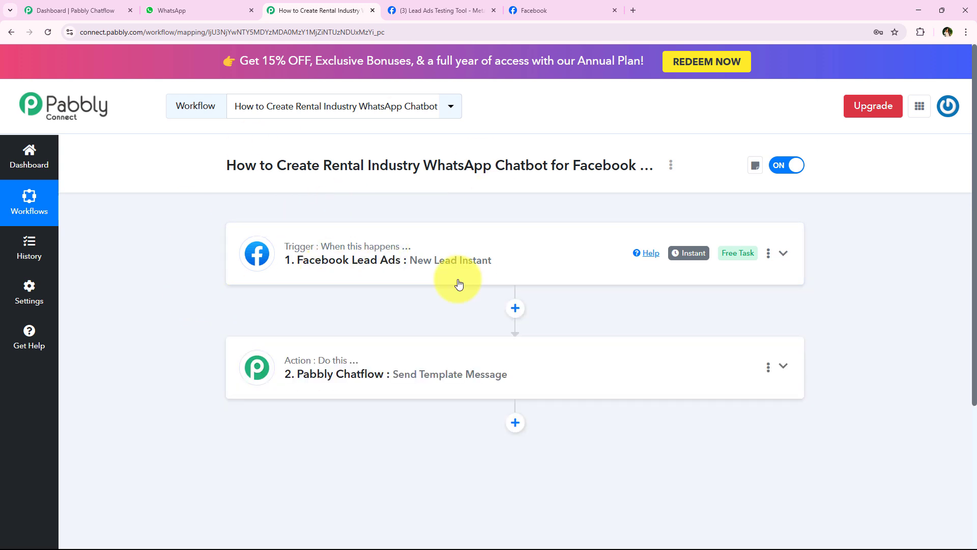
pyautogui.click(341, 233)
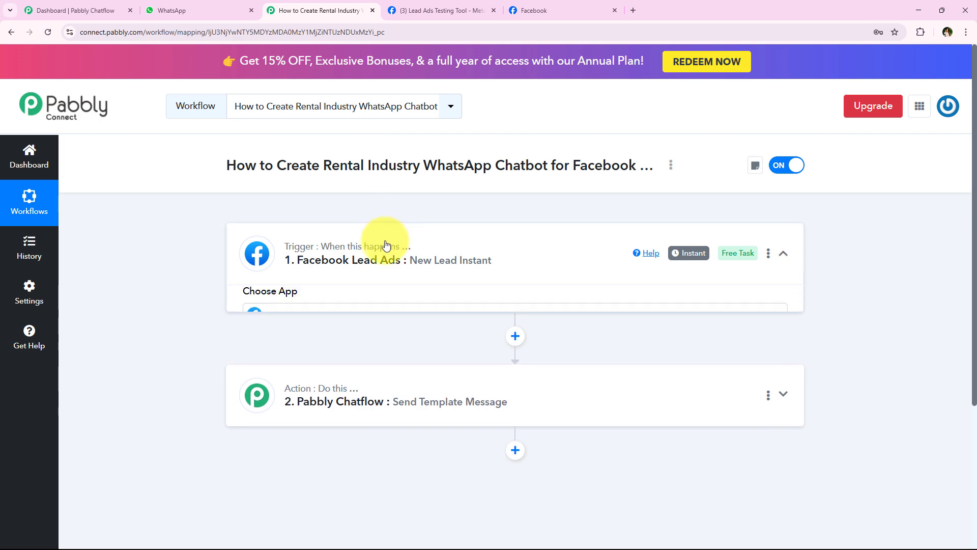
# - Examine the Facebook Lead Ads trigger's page, lead form and captured response
pyautogui.scroll(-2, 206, 310)
pyautogui.scroll(1, 219, 102)
pyautogui.scroll(-4, 305, 260)
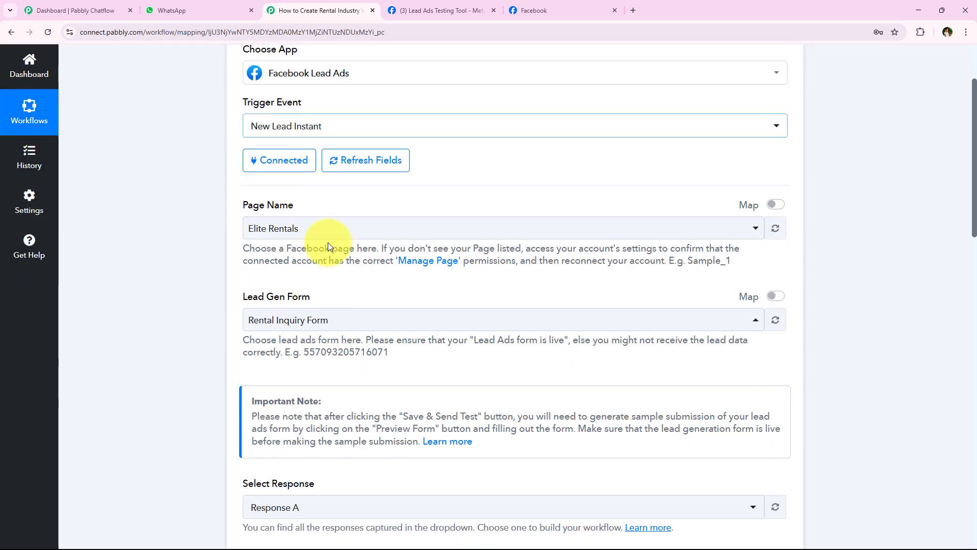
pyautogui.scroll(-2, 195, 259)
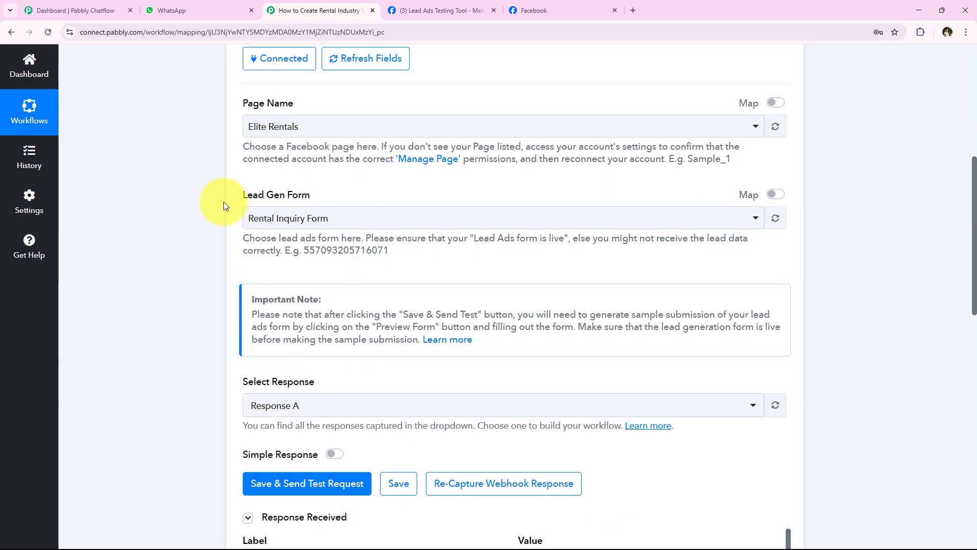
pyautogui.moveTo(227, 201); pyautogui.dragTo(313, 200)
pyautogui.click(279, 230)
pyautogui.scroll(-5, 213, 313)
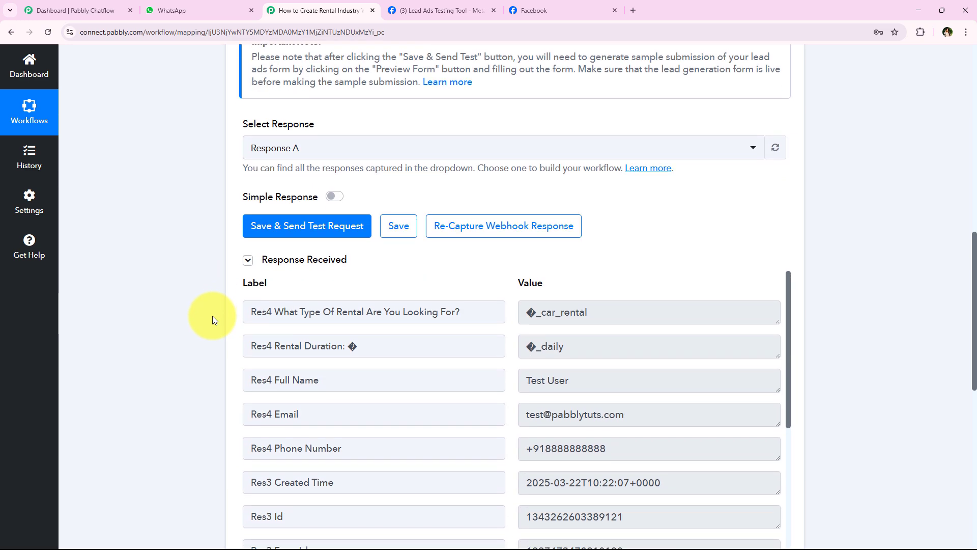
pyautogui.scroll(-8, 212, 319)
pyautogui.click(381, 287)
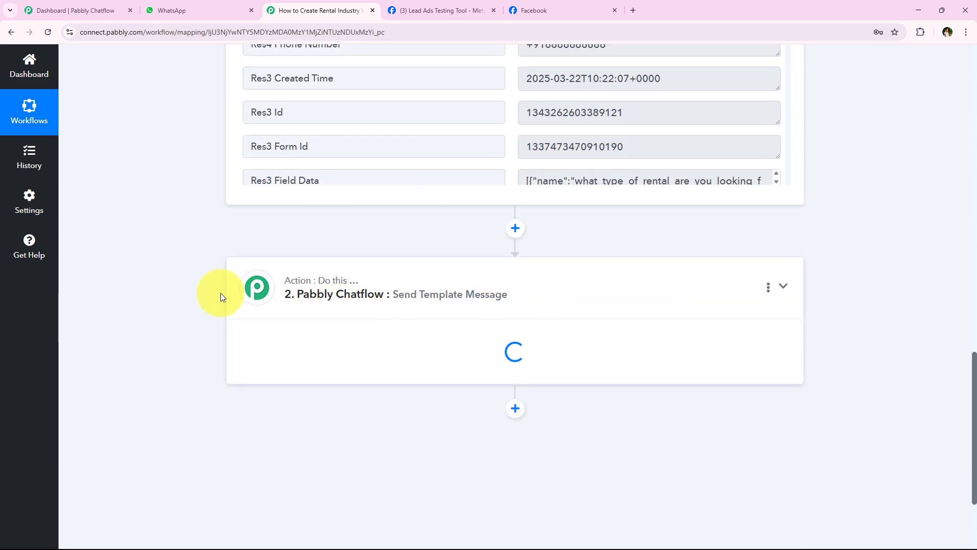
pyautogui.click(195, 6)
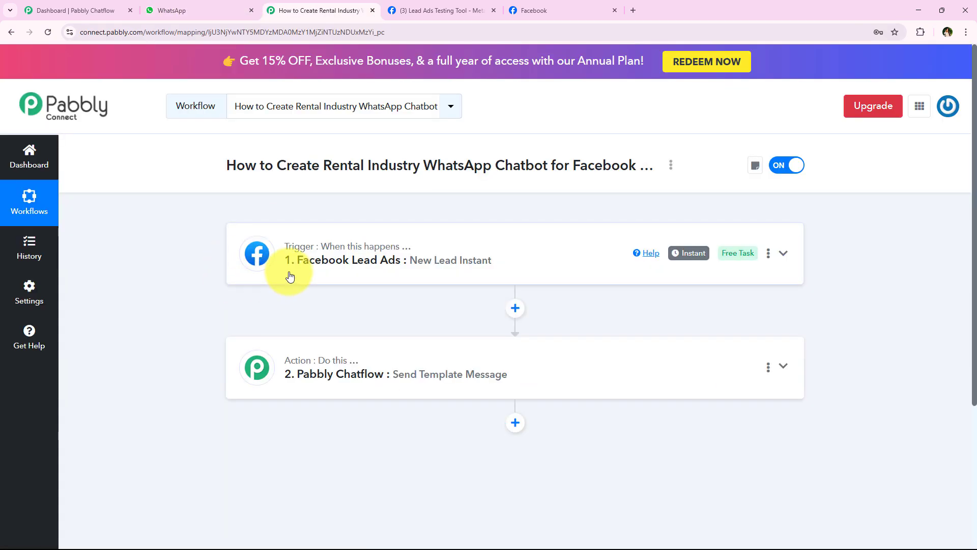
# - Reopen the Facebook Lead Ads trigger and review its trigger event, lead form selection and full list of received response fields
pyautogui.click(283, 267)
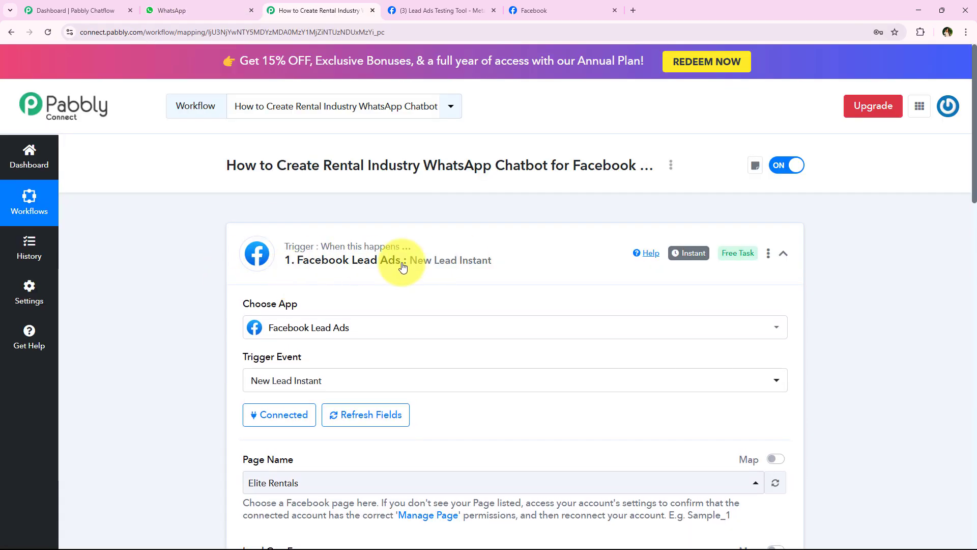
pyautogui.scroll(-1, 237, 377)
pyautogui.scroll(-1, 237, 377)
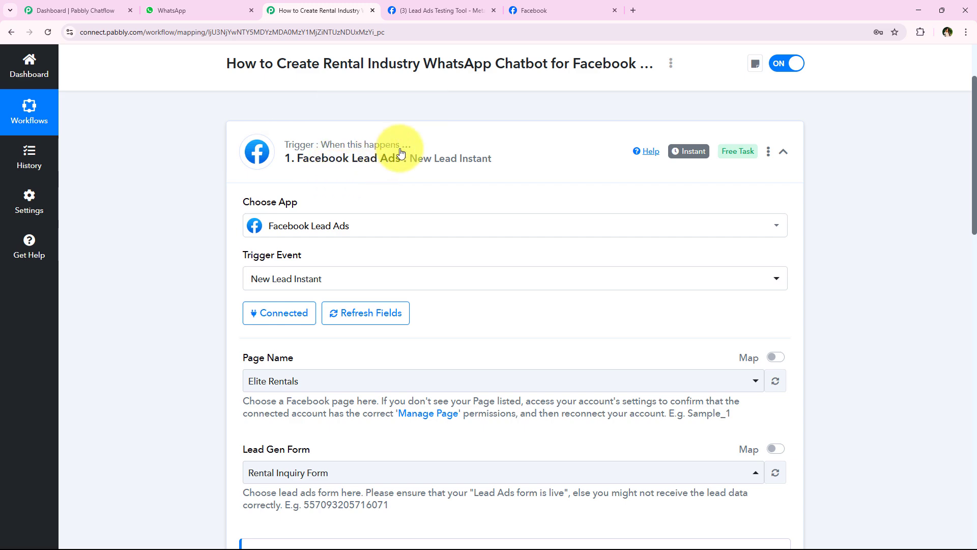
pyautogui.scroll(-1, 243, 307)
pyautogui.scroll(-3, 243, 308)
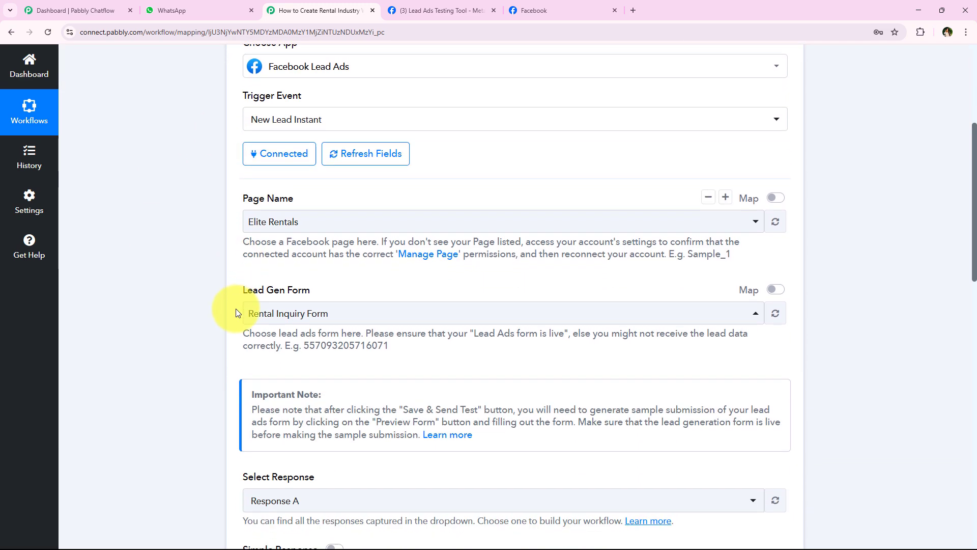
pyautogui.scroll(-7, 190, 291)
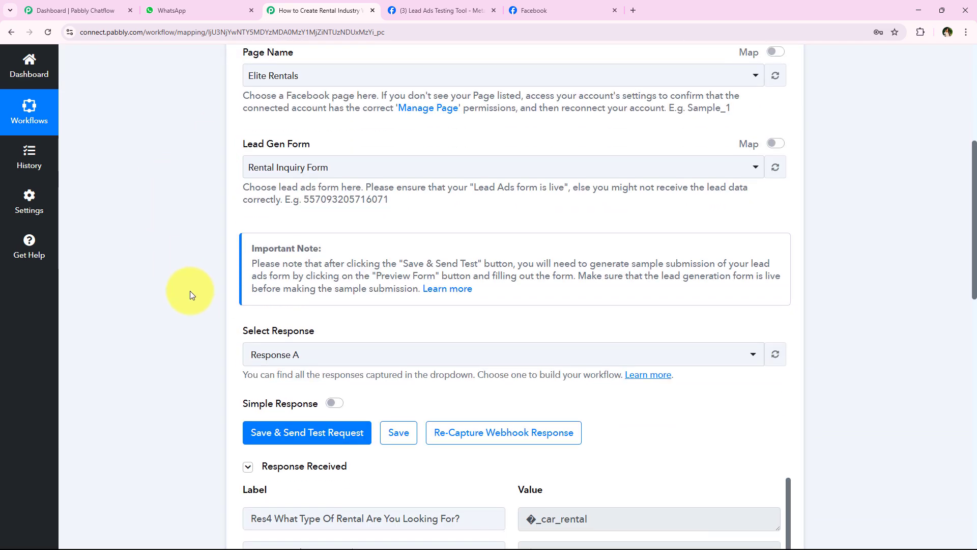
pyautogui.scroll(-1, 188, 300)
pyautogui.scroll(-6, 534, 414)
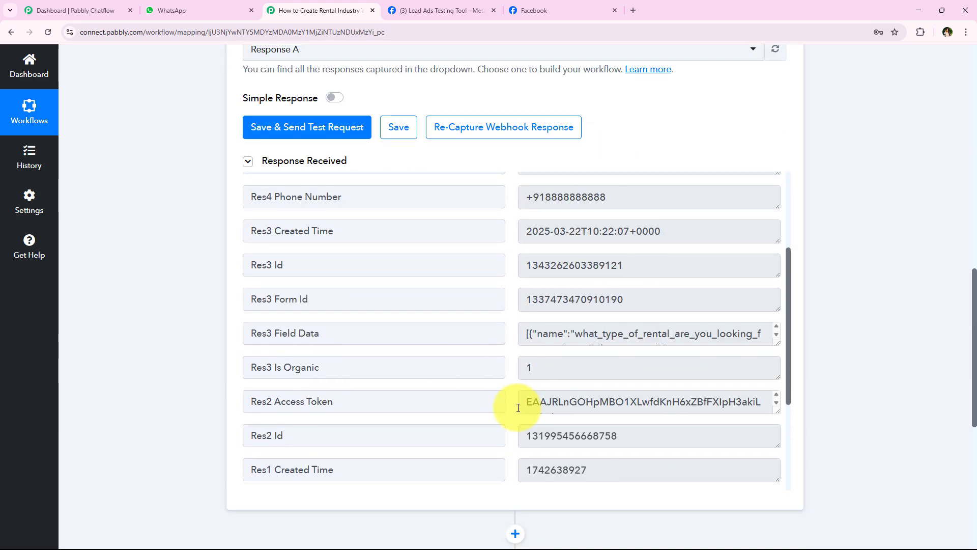
pyautogui.scroll(-2, 211, 369)
pyautogui.scroll(-3, 211, 368)
# - Expand the Pabbly Chatflow action and review its action event, recipient number mapping, template name and body parameter
pyautogui.click(434, 353)
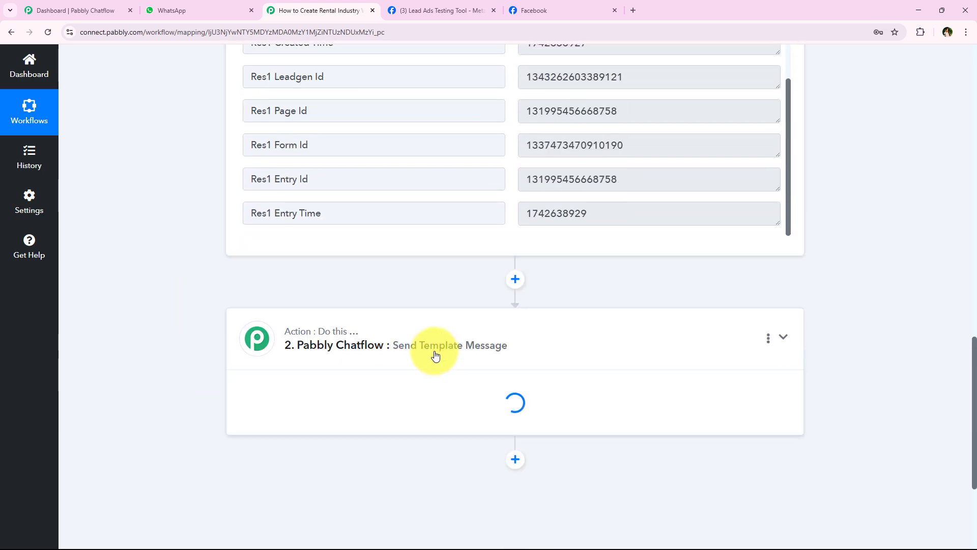
pyautogui.scroll(-10, 173, 291)
pyautogui.scroll(12, 173, 295)
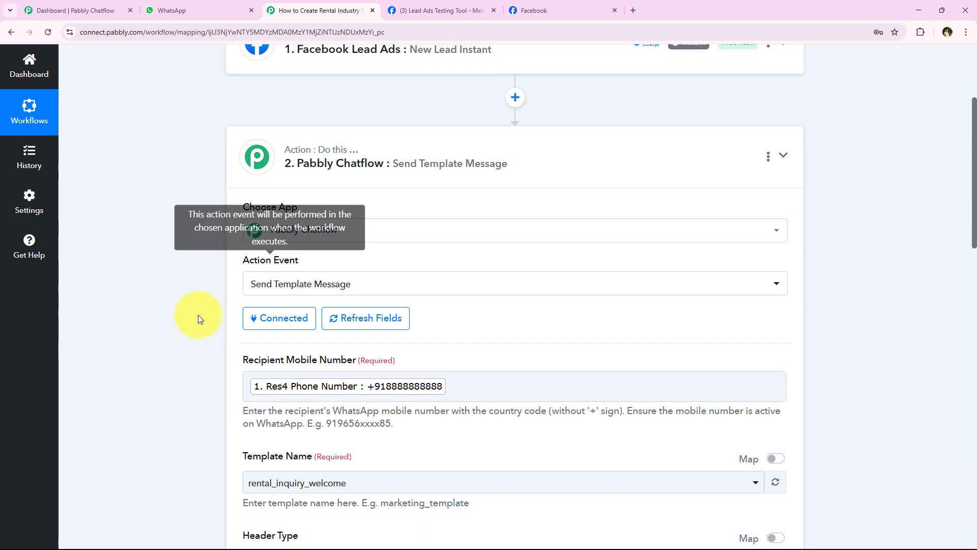
pyautogui.scroll(-3, 197, 316)
pyautogui.scroll(2, 202, 162)
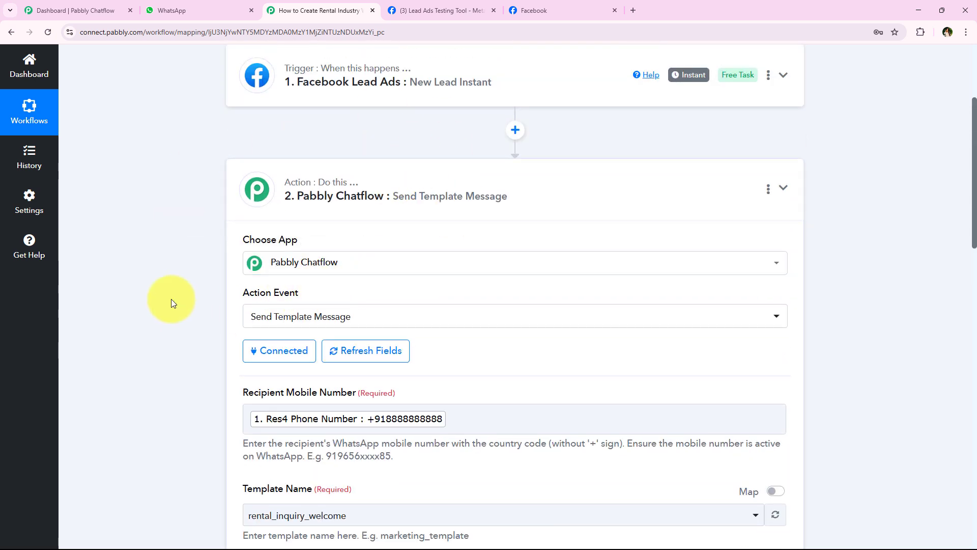
pyautogui.moveTo(171, 299); pyautogui.dragTo(306, 293)
pyautogui.scroll(-1, 176, 321)
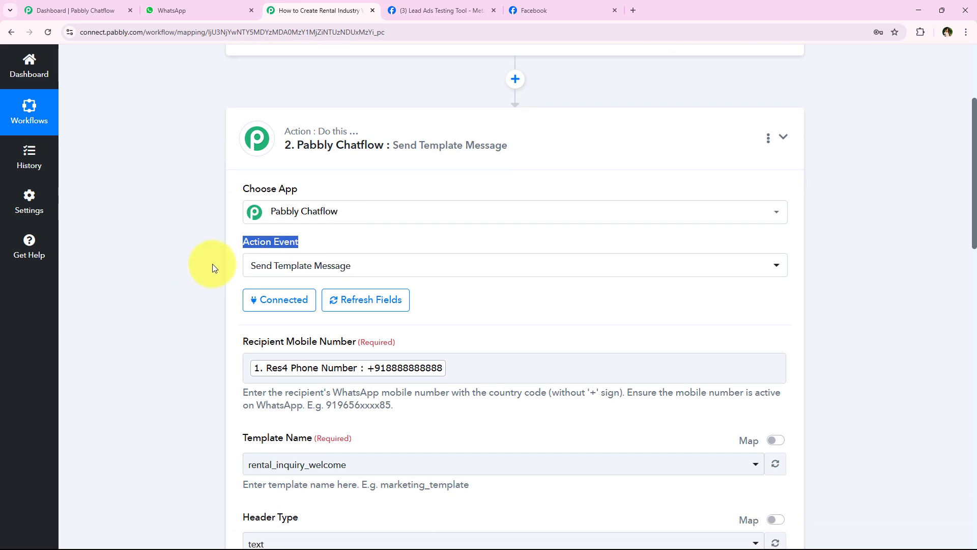
pyautogui.scroll(-3, 158, 311)
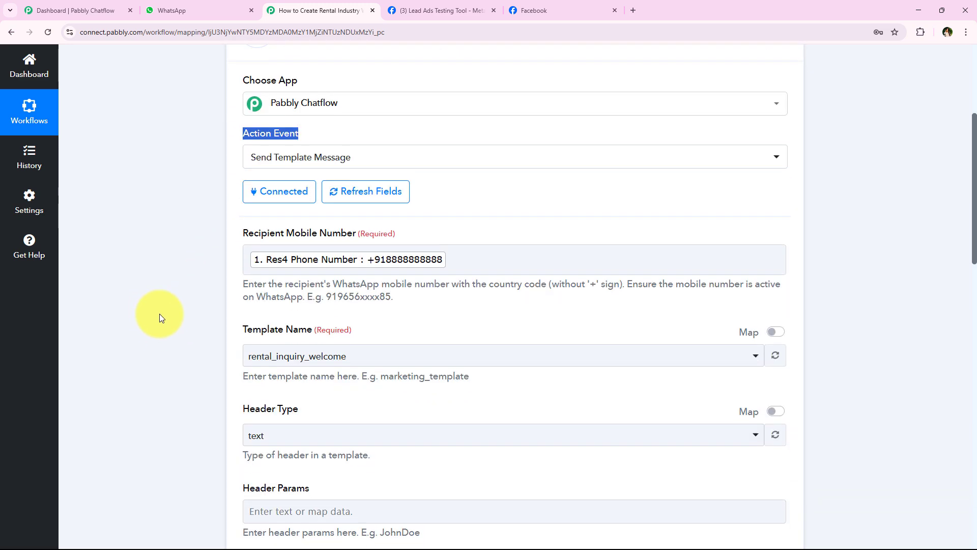
pyautogui.scroll(-2, 204, 247)
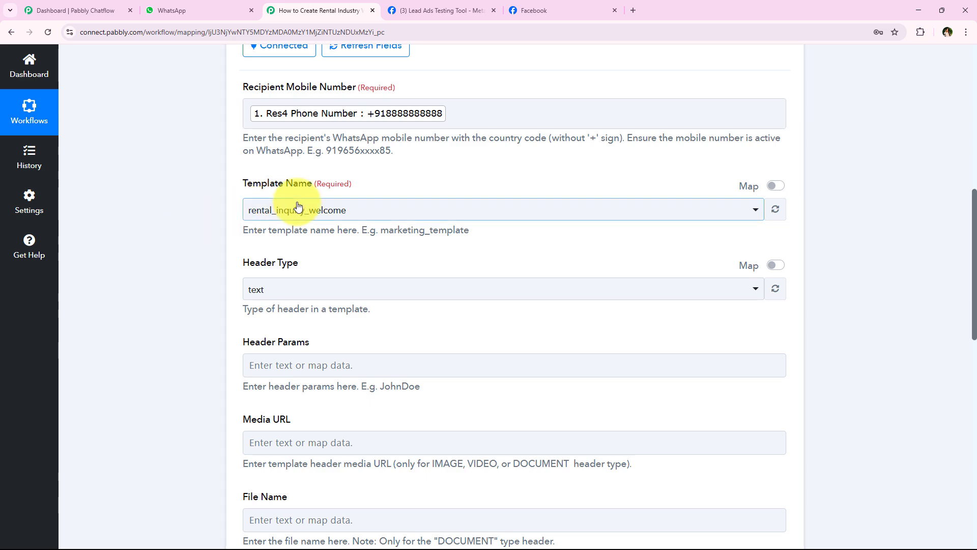
pyautogui.click(283, 204)
pyautogui.click(194, 254)
pyautogui.scroll(-9, 195, 266)
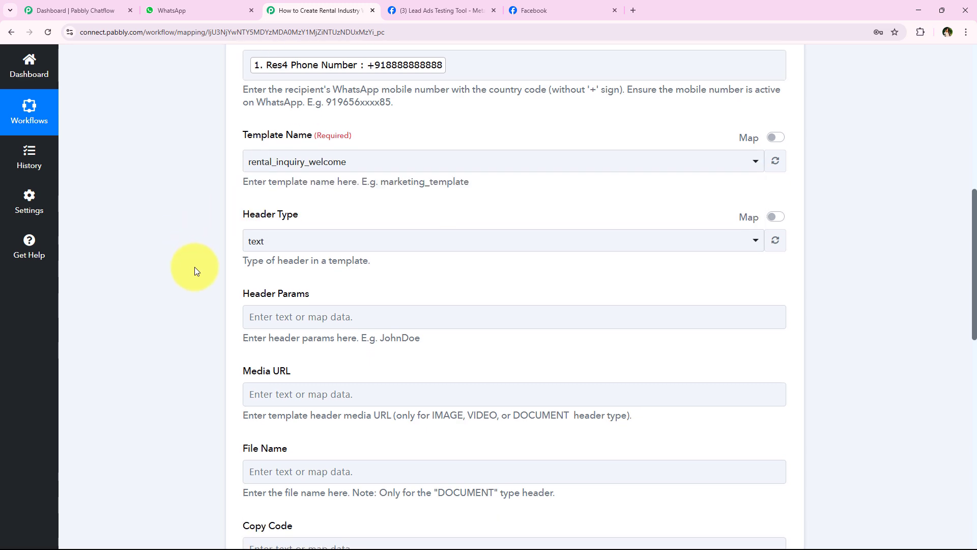
pyautogui.scroll(-1, 271, 295)
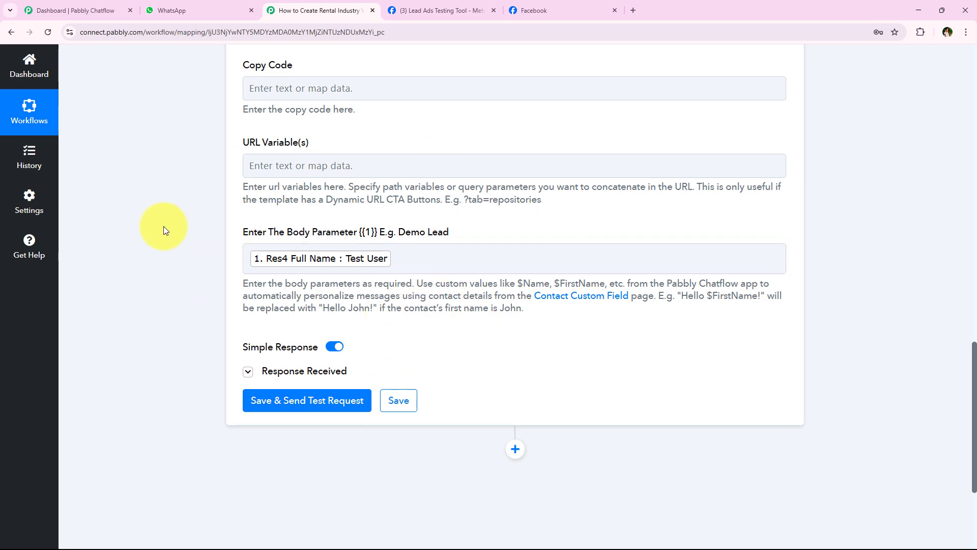
# - Check the delivered template message in WhatsApp against the workflow, and collapse the Pabbly Chatflow action
pyautogui.click(217, 6)
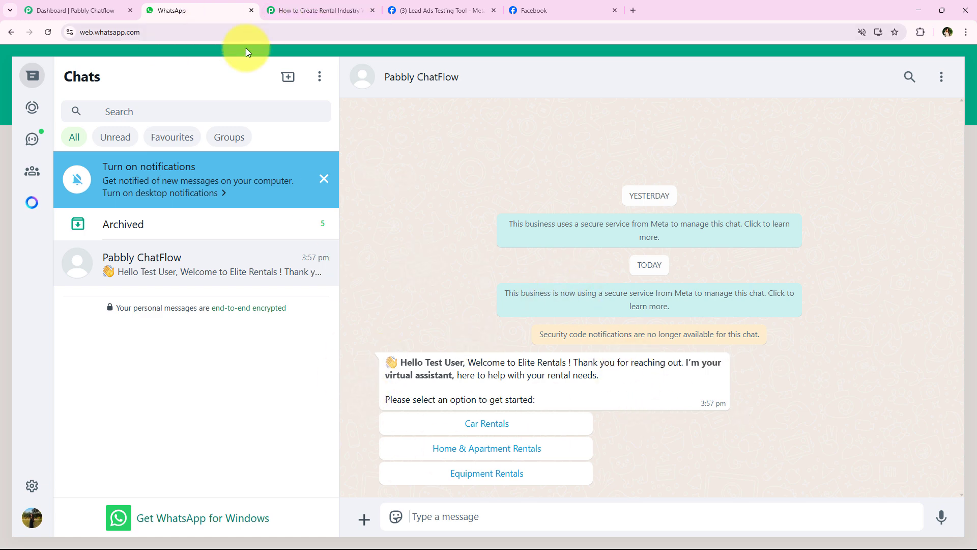
pyautogui.click(342, 17)
pyautogui.scroll(20, 163, 413)
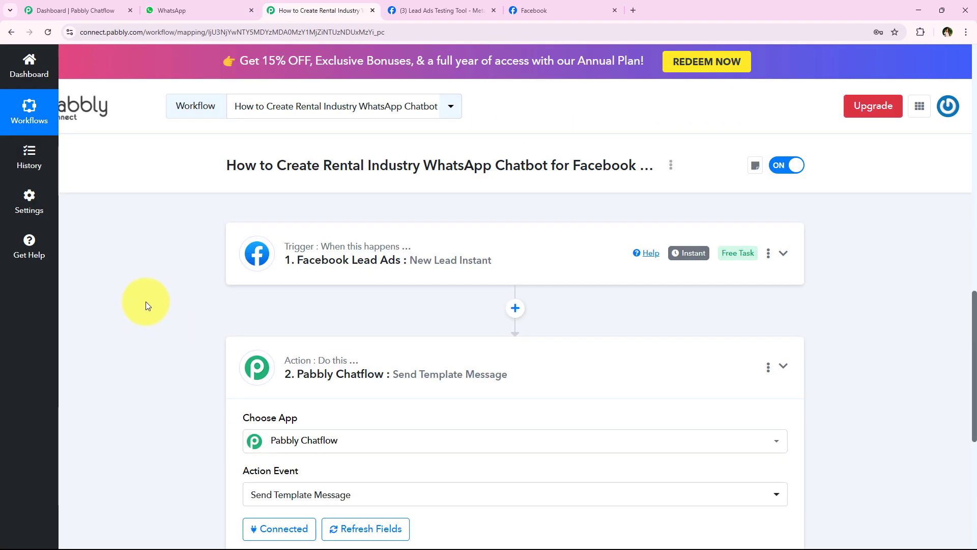
pyautogui.click(306, 374)
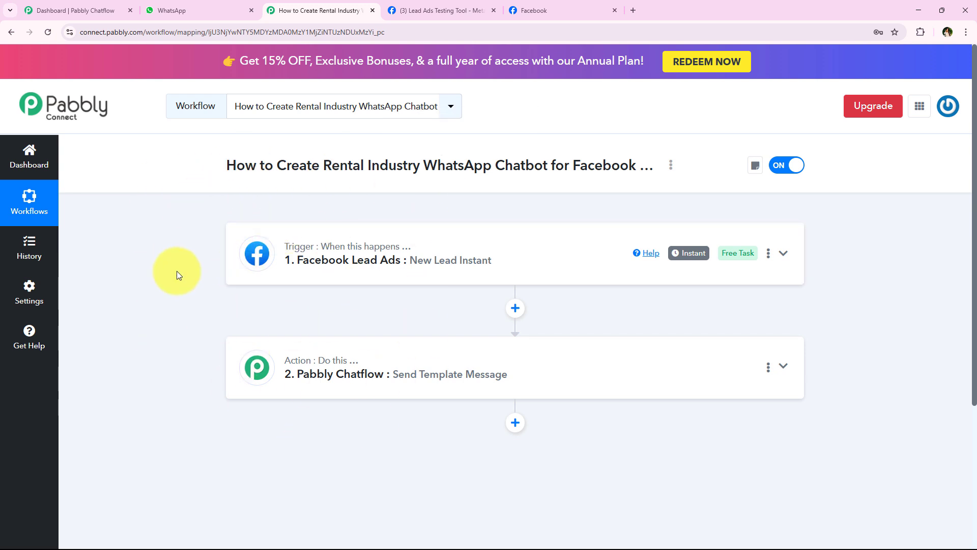
pyautogui.click(188, 8)
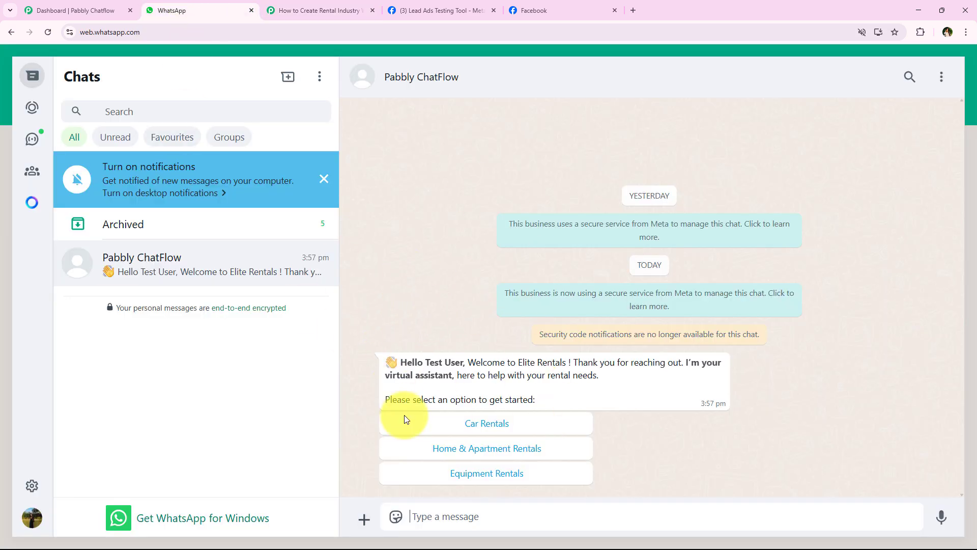
# - Switch to Pabbly Chatflow and add a new flow in the Flow Builder
pyautogui.click(136, 4)
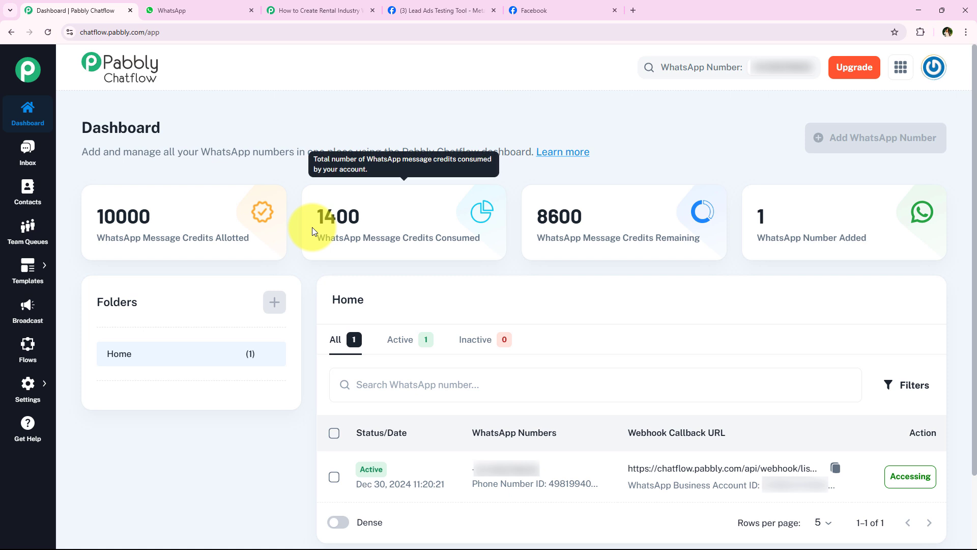
pyautogui.click(28, 349)
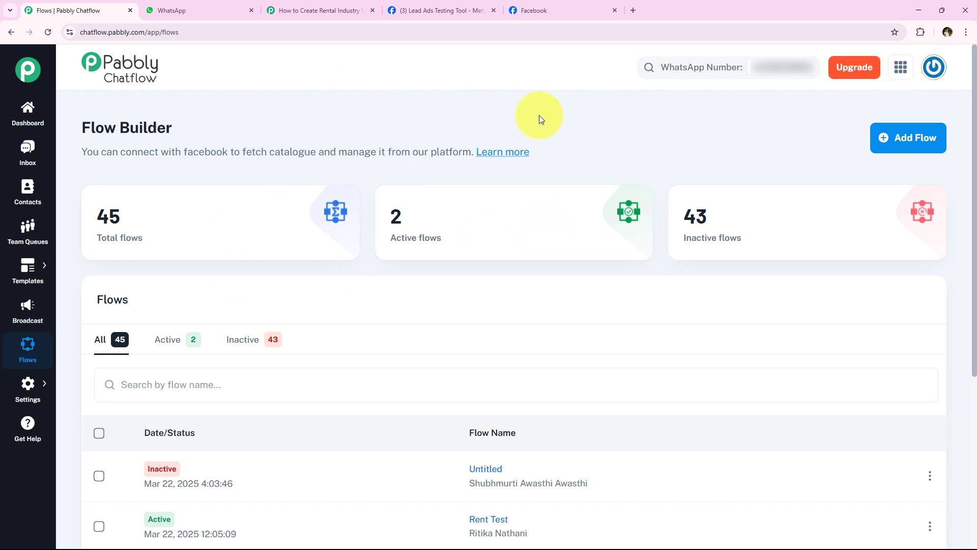
pyautogui.click(891, 137)
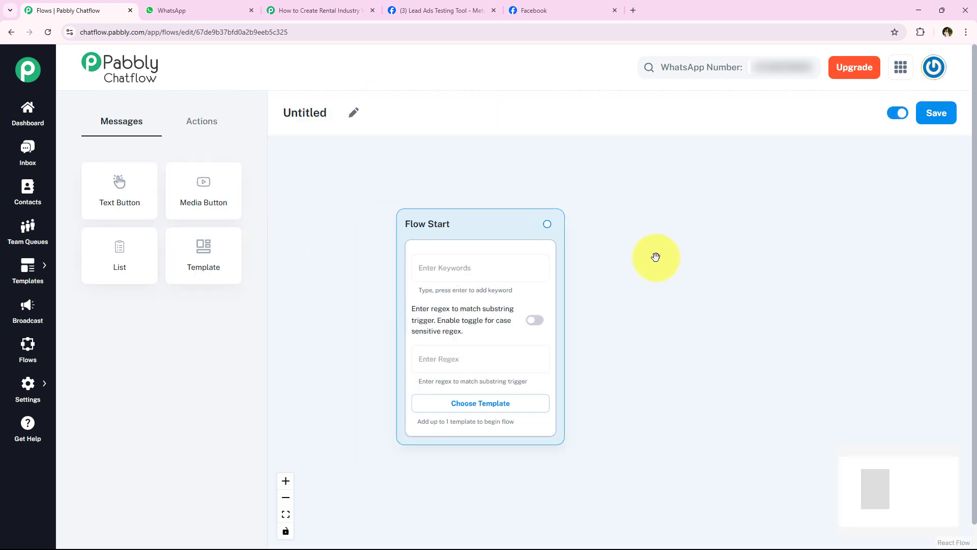
pyautogui.scroll(2, 655, 257)
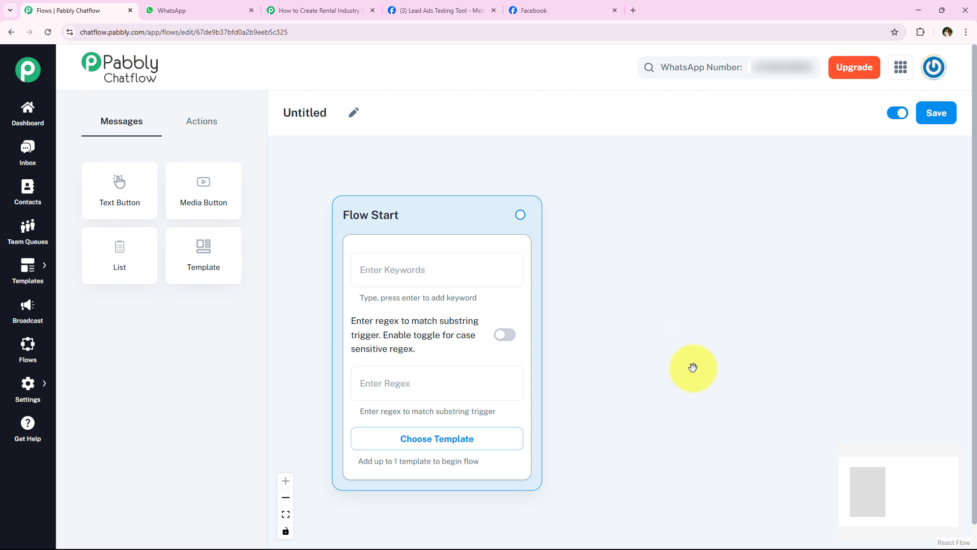
# - Review the welcome message's reply options in WhatsApp, and view the approved templates available for the new flow's start node
pyautogui.click(200, 7)
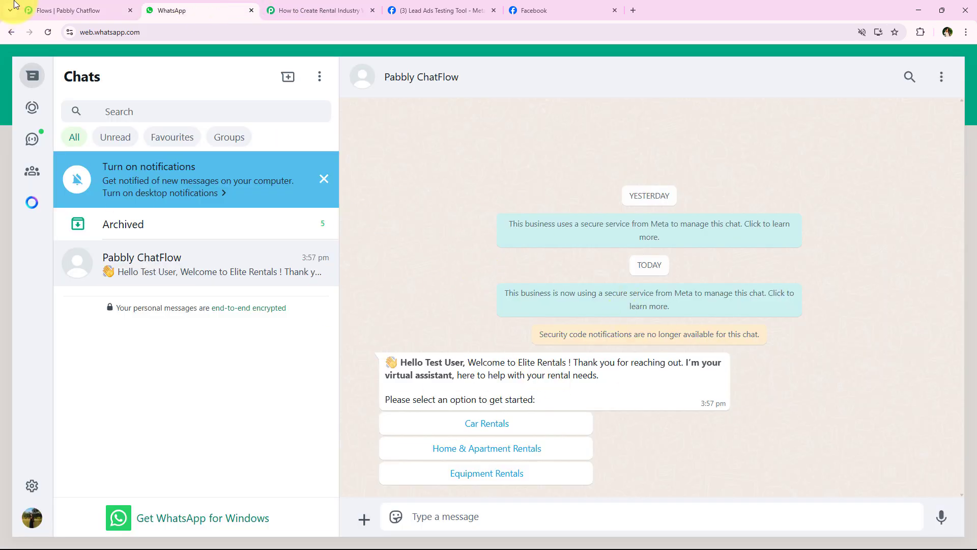
pyautogui.click(94, 6)
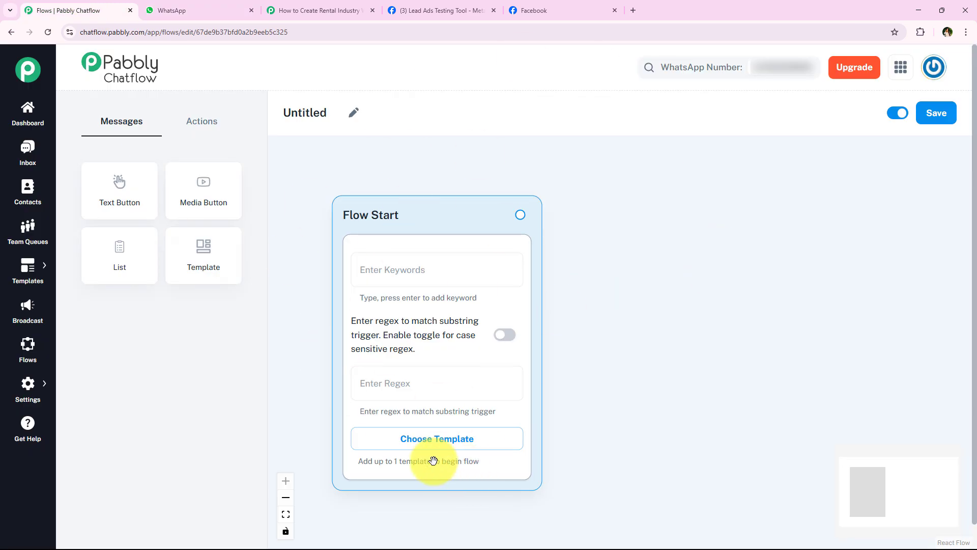
pyautogui.moveTo(610, 408); pyautogui.dragTo(604, 331)
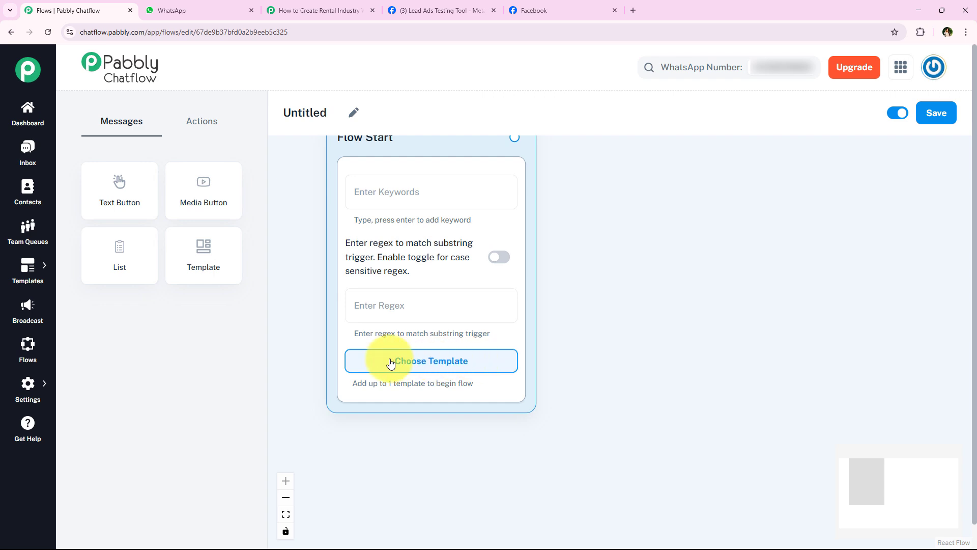
pyautogui.click(486, 363)
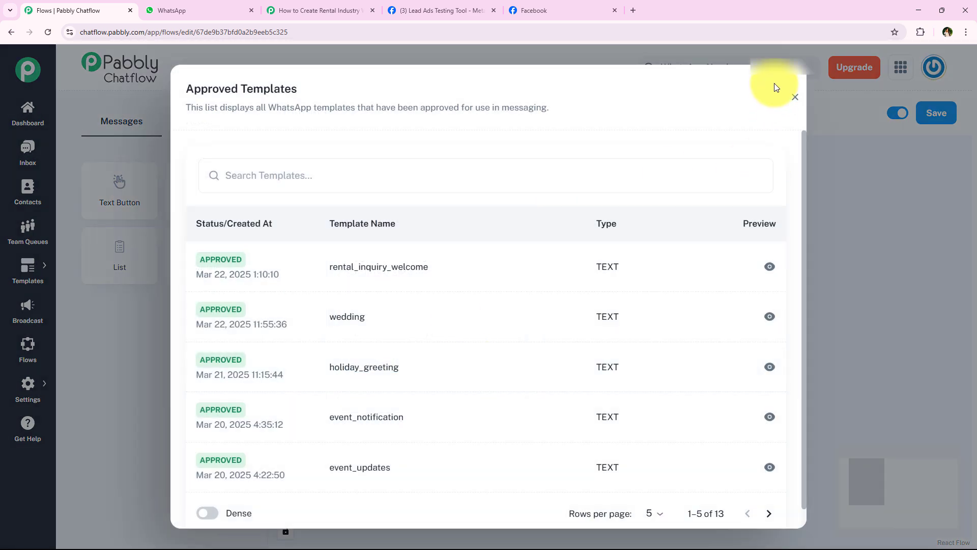
pyautogui.click(795, 99)
pyautogui.scroll(2, 567, 349)
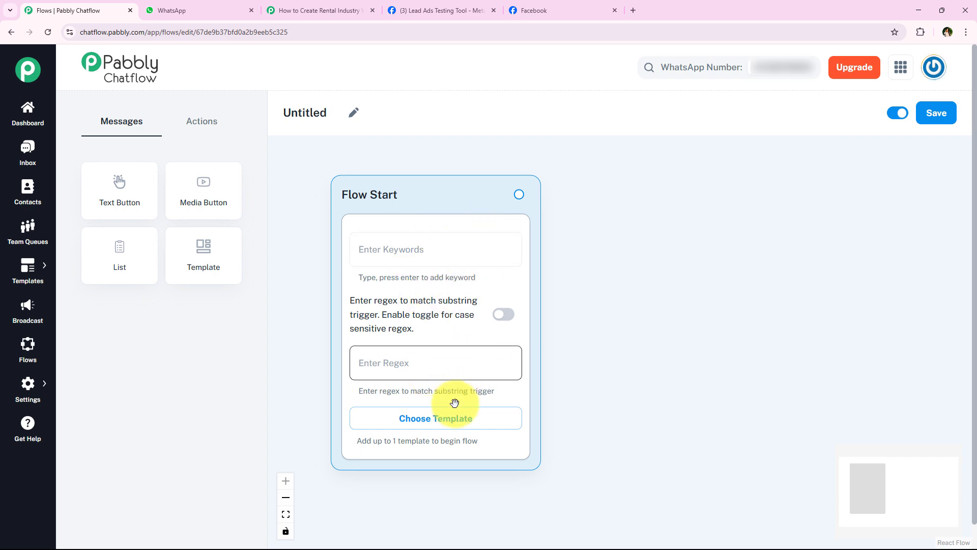
# - Open the start node's approved templates, and check the template name in the Pabbly Connect workflow against the welcome message in WhatsApp
pyautogui.click(390, 417)
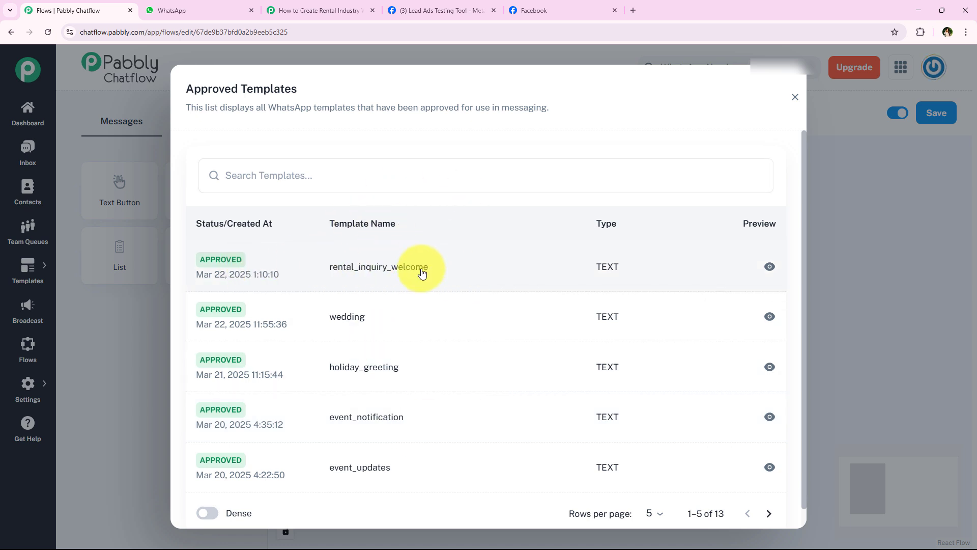
pyautogui.click(306, 9)
pyautogui.click(355, 369)
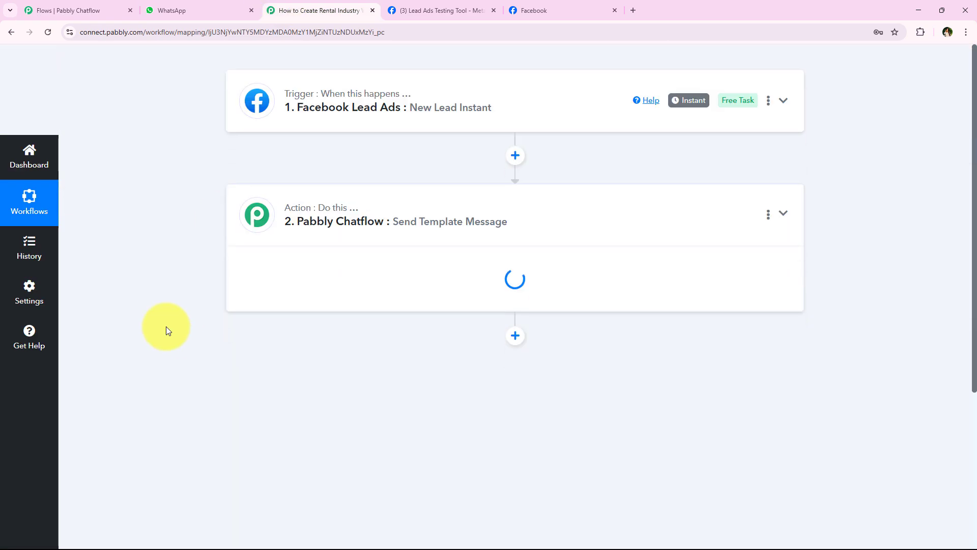
pyautogui.scroll(-3, 283, 260)
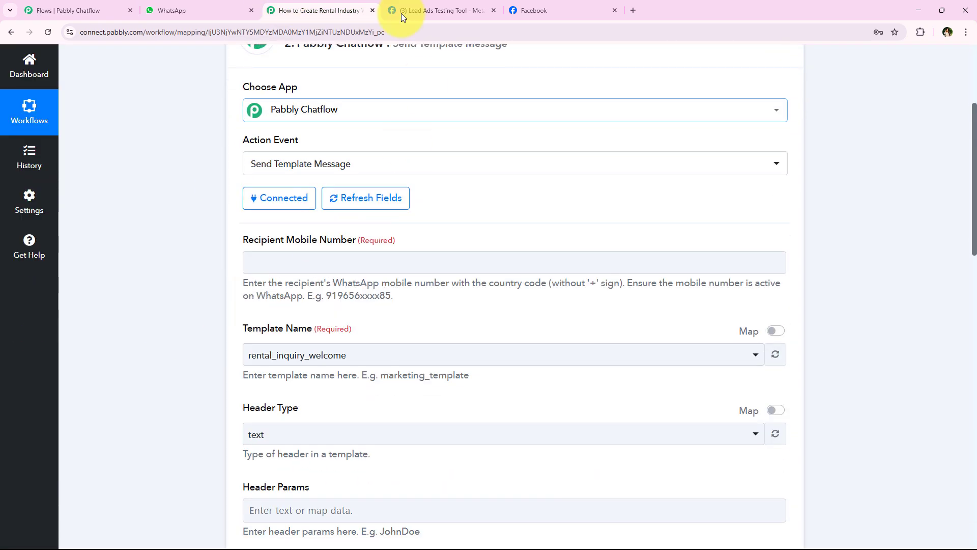
pyautogui.scroll(3, 306, 214)
pyautogui.scroll(-5, 224, 346)
pyautogui.scroll(-2, 223, 347)
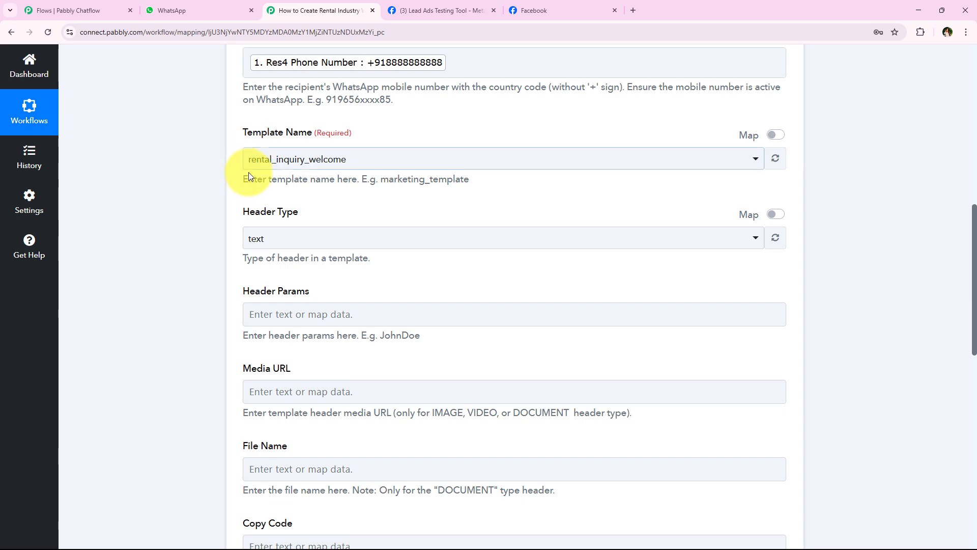
pyautogui.click(198, 10)
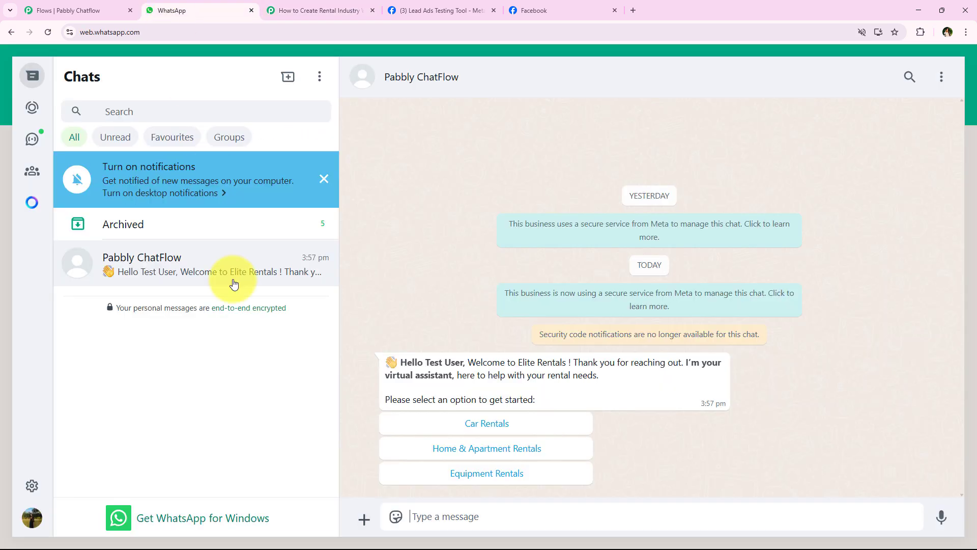
# - Switch back to Pabbly Chatflow and add the rental_inquiry_welcome template to the Flow Start node
pyautogui.click(93, 5)
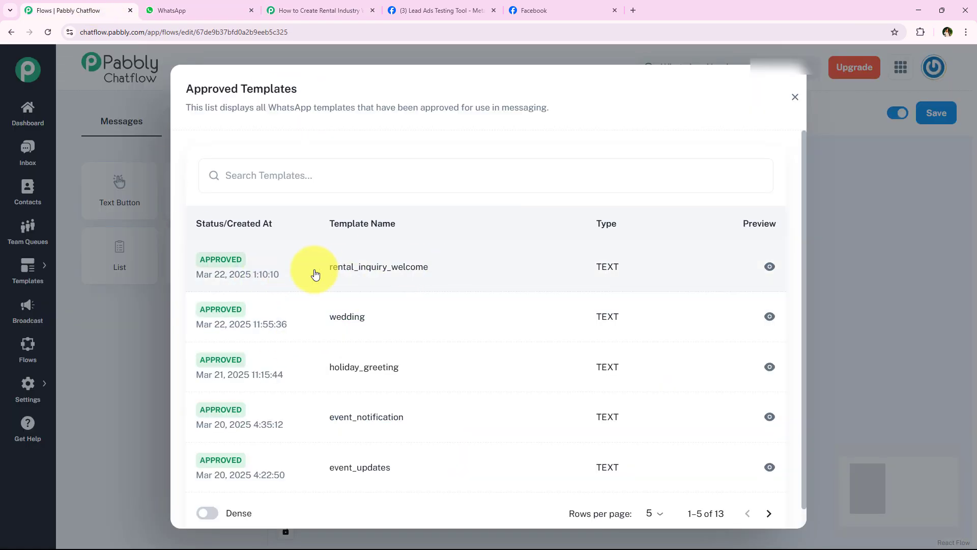
pyautogui.click(407, 272)
pyautogui.scroll(2, 469, 345)
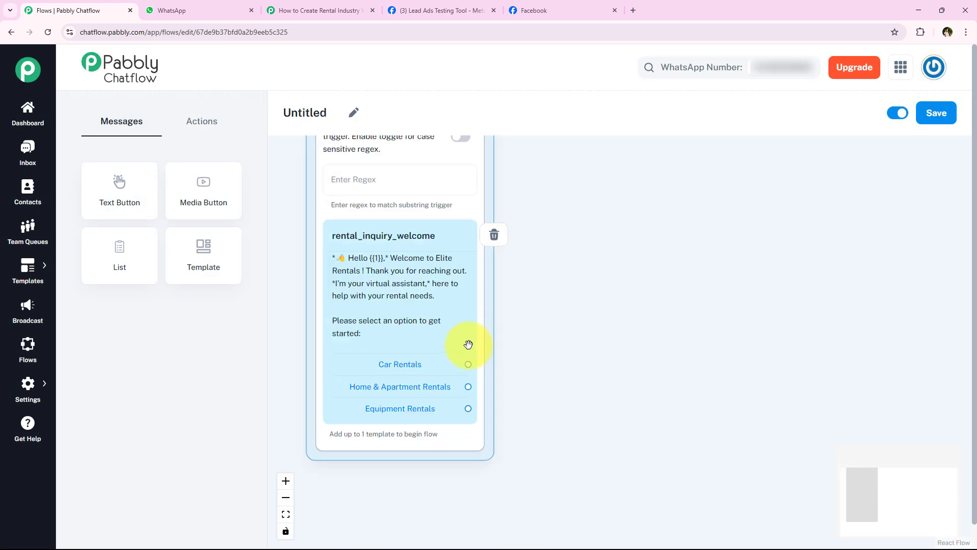
pyautogui.scroll(1, 383, 288)
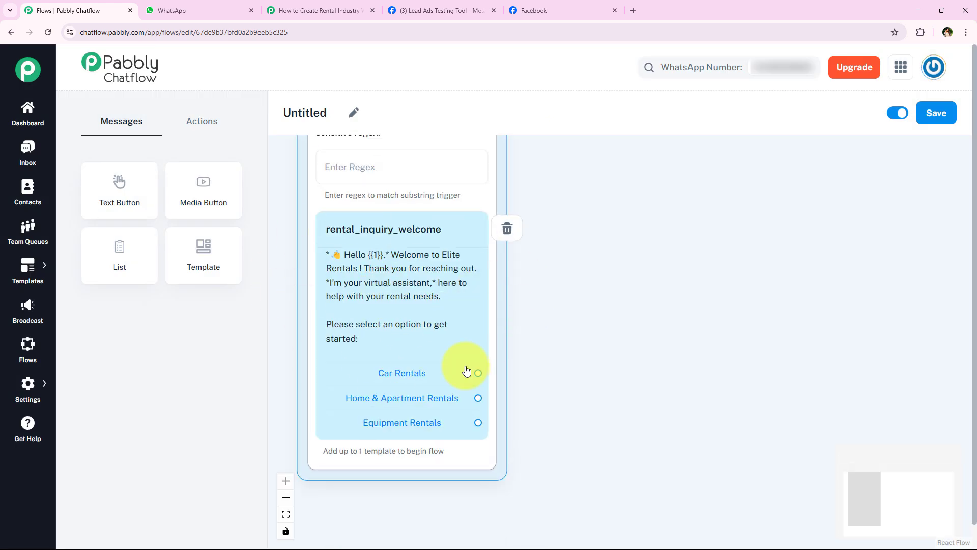
# - Connect a new Text + Button message to the template's Car Rentals option and place it beside the start node
pyautogui.moveTo(519, 329); pyautogui.dragTo(512, 325)
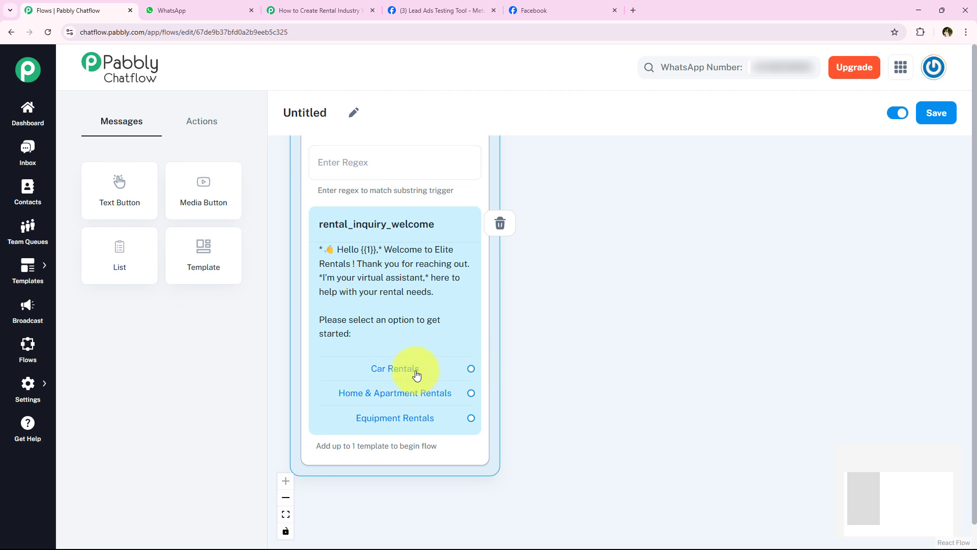
pyautogui.moveTo(546, 394); pyautogui.dragTo(511, 397)
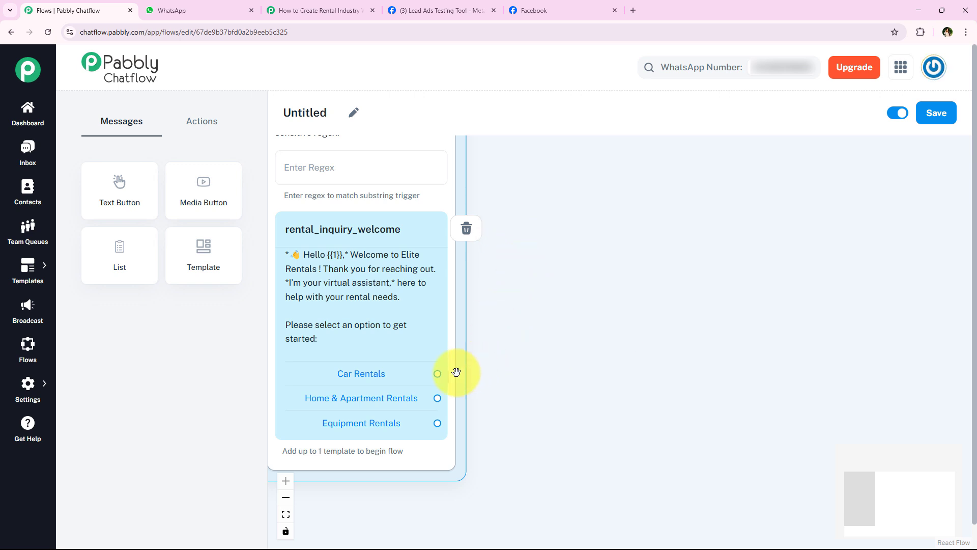
pyautogui.moveTo(456, 372); pyautogui.dragTo(489, 367)
pyautogui.moveTo(537, 399); pyautogui.dragTo(515, 397)
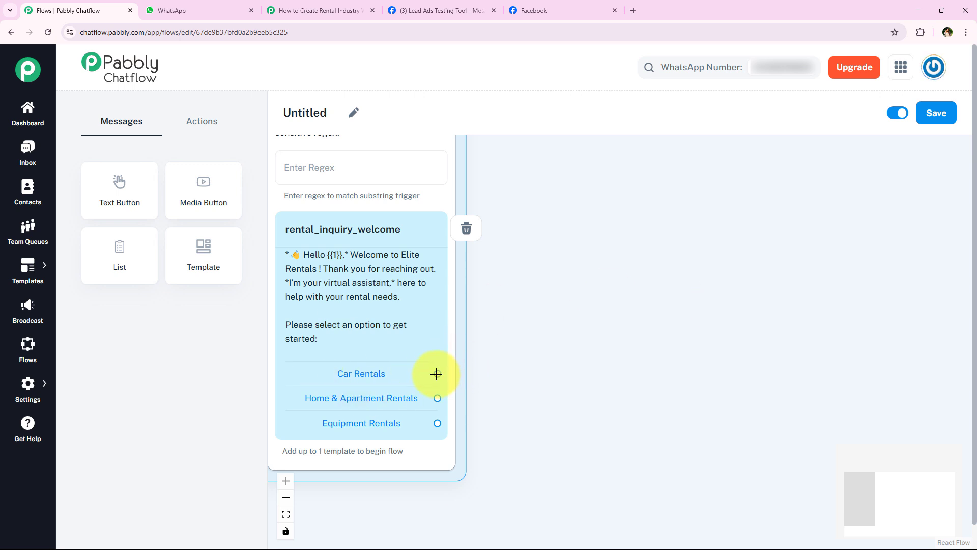
pyautogui.moveTo(548, 352); pyautogui.dragTo(550, 351)
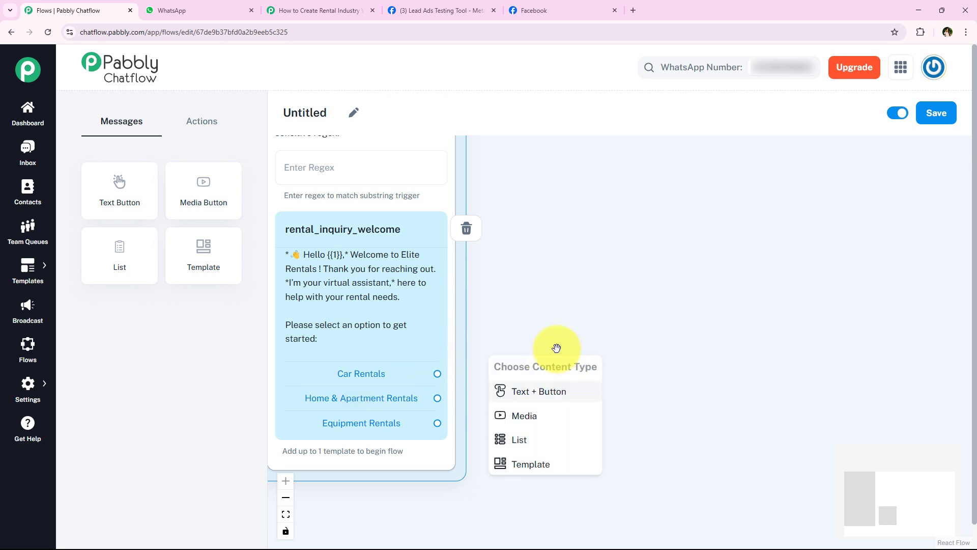
pyautogui.click(572, 396)
pyautogui.moveTo(548, 373); pyautogui.dragTo(601, 219)
# - Write the Car Rentals message: "We offer a range of luxury and budget-friendly cars for rent. Please select one of the options below for more details"
pyautogui.click(607, 273)
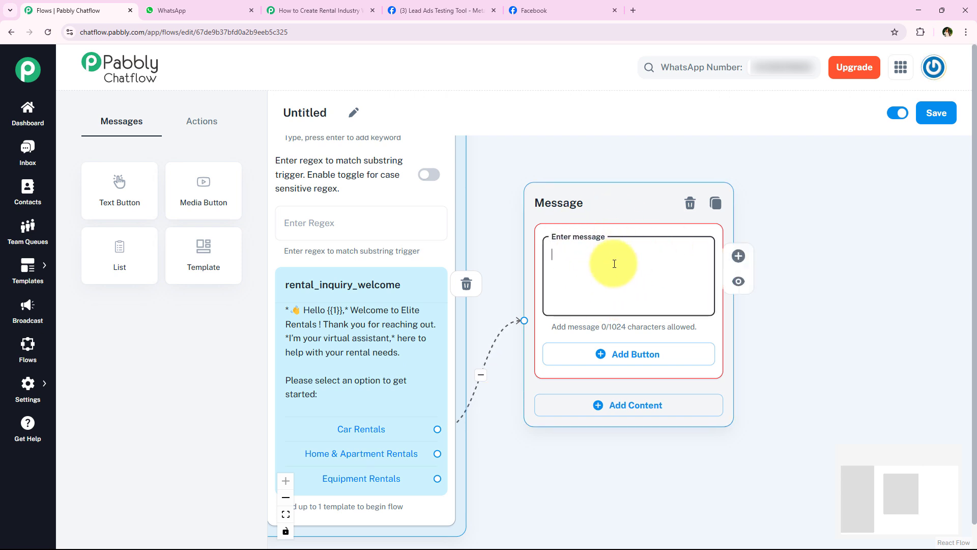
pyautogui.write('We offer a range of luxury and budget-friendly cars for rent. Please select one of the options below for more details')
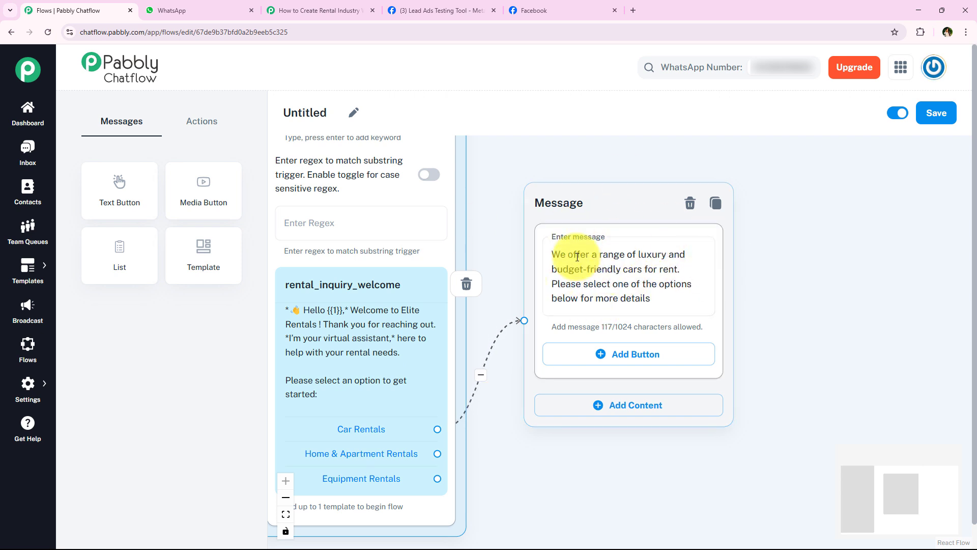
pyautogui.click(413, 324)
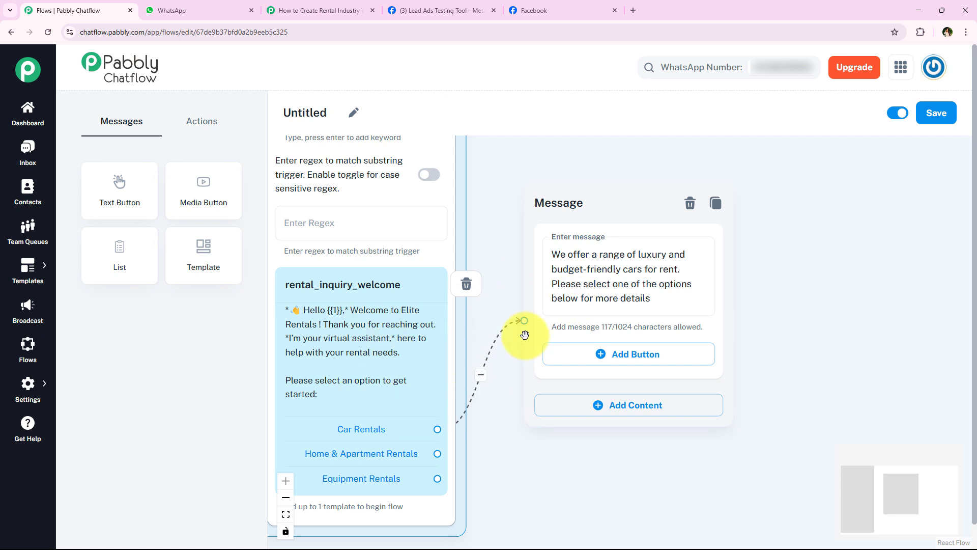
pyautogui.click(554, 258)
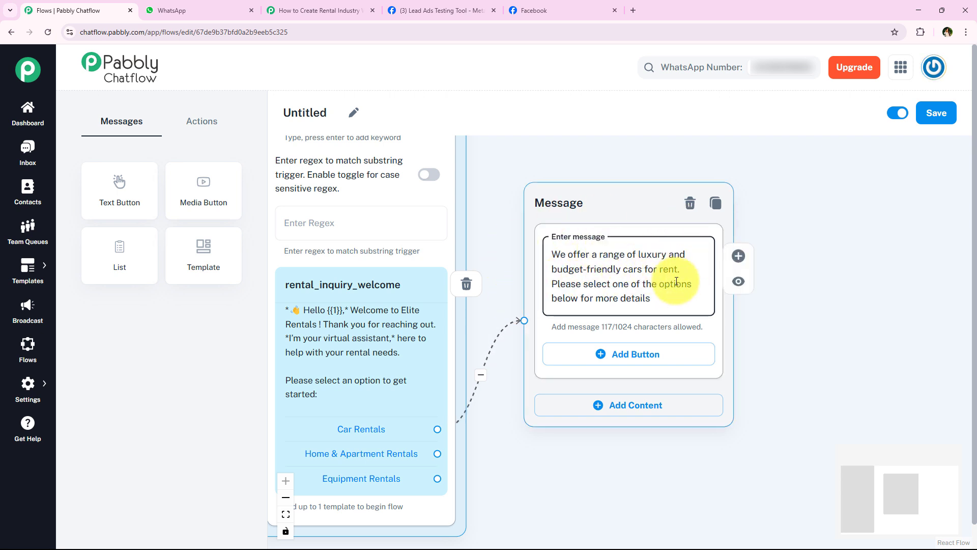
pyautogui.moveTo(585, 192); pyautogui.dragTo(601, 161)
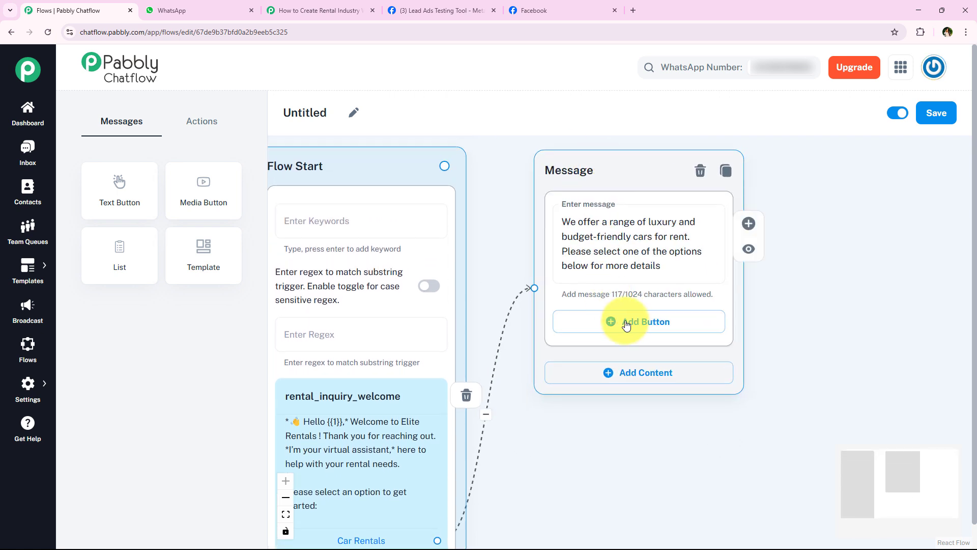
# - Add three reply buttons to the Car Rentals message
pyautogui.click(660, 327)
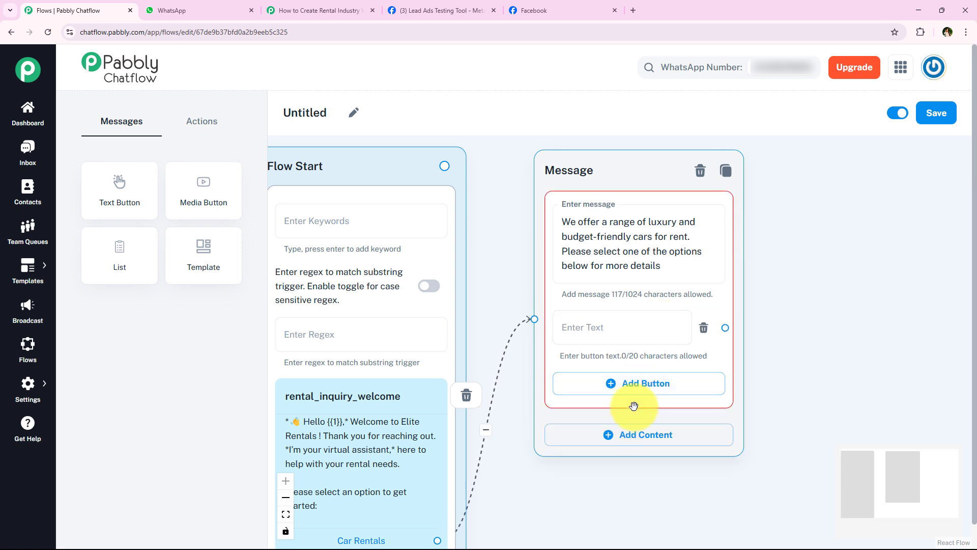
pyautogui.click(642, 383)
pyautogui.click(631, 442)
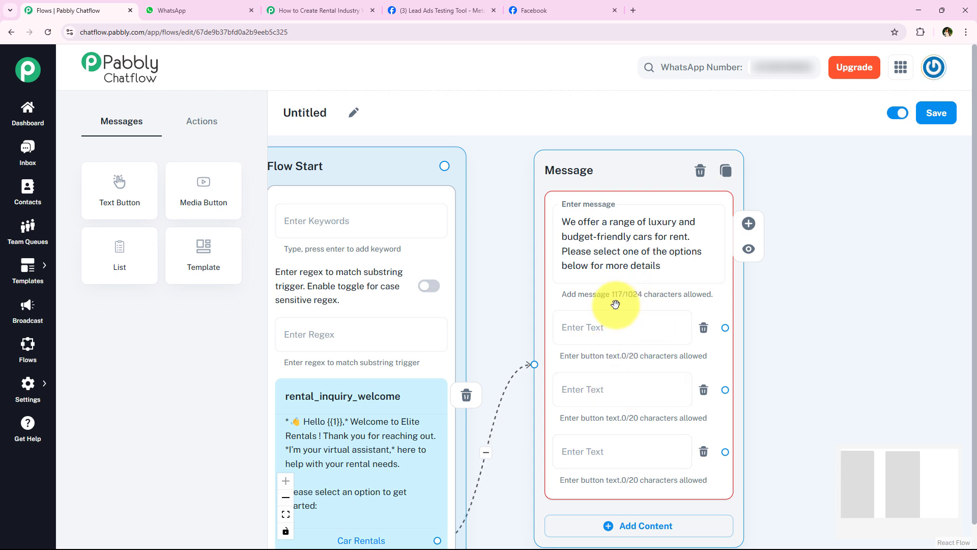
pyautogui.click(615, 326)
pyautogui.click(608, 391)
pyautogui.click(611, 452)
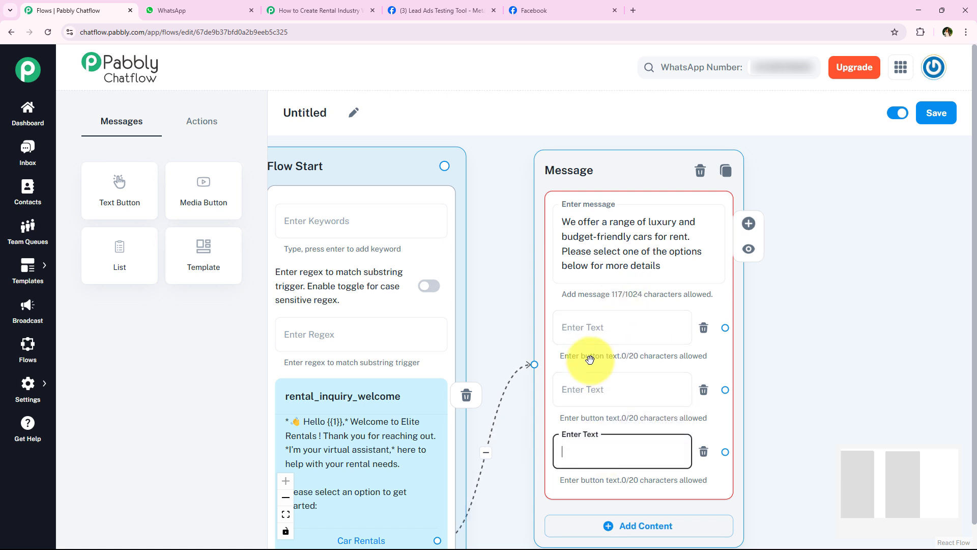
pyautogui.click(593, 329)
pyautogui.click(598, 389)
pyautogui.click(595, 451)
pyautogui.click(610, 329)
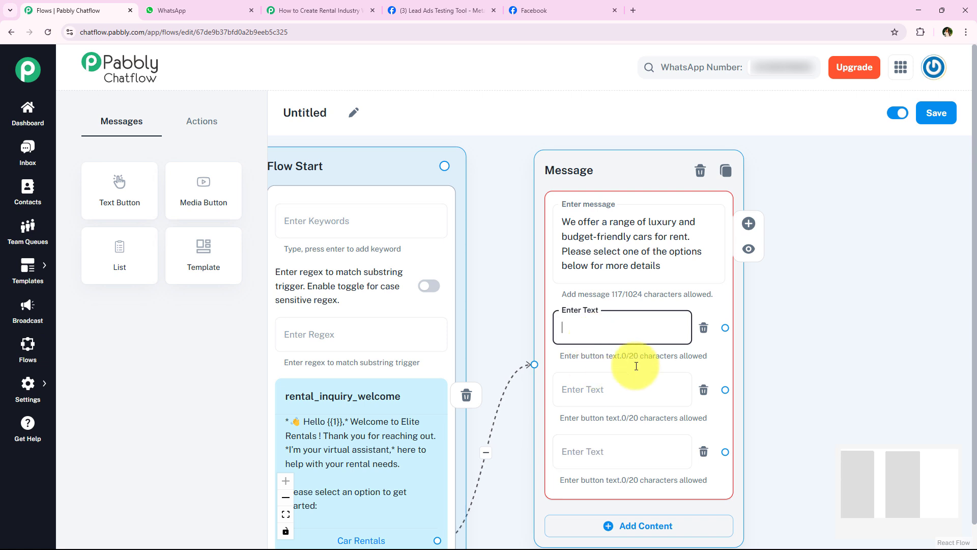
# - Label the Car Rentals message's three buttons "🔍 View Cars", "📜 Rental T&Cs" and "📞 Contact Support"
pyautogui.moveTo(588, 175); pyautogui.dragTo(583, 167)
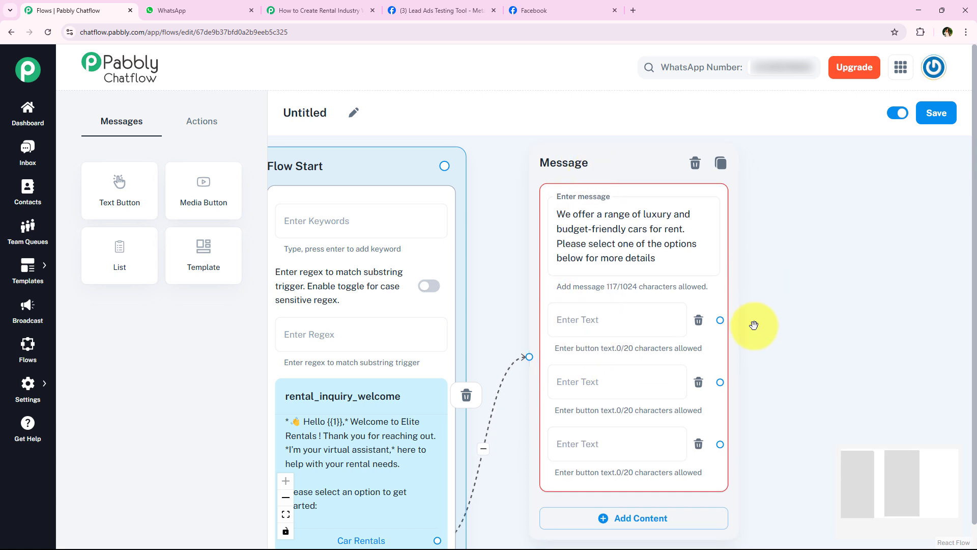
pyautogui.scroll(-1, 775, 366)
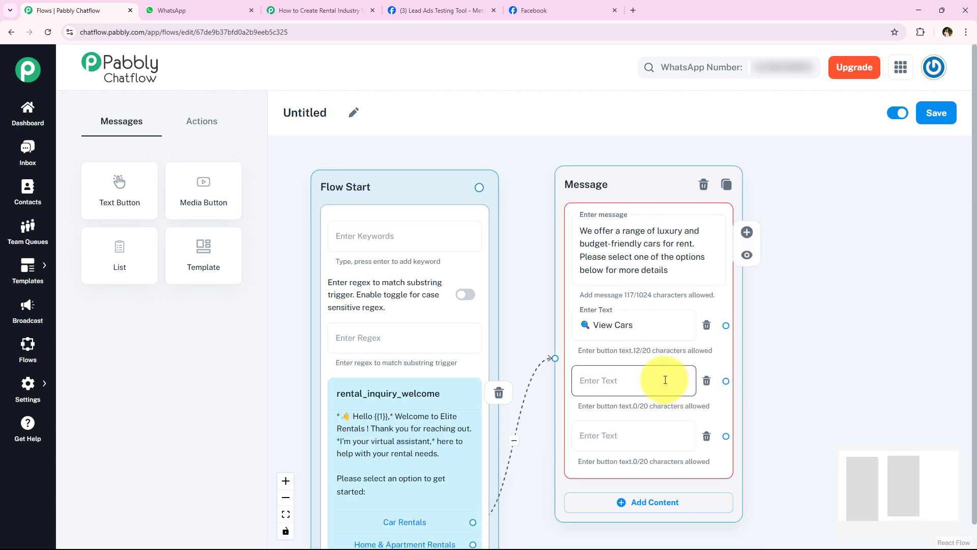
pyautogui.click(665, 380)
pyautogui.moveTo(629, 197); pyautogui.dragTo(611, 175)
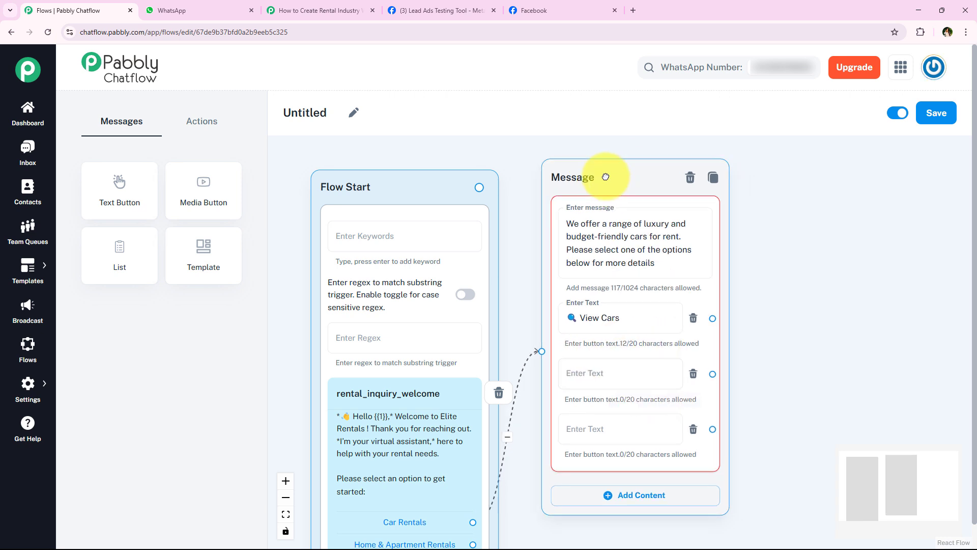
pyautogui.click(680, 370)
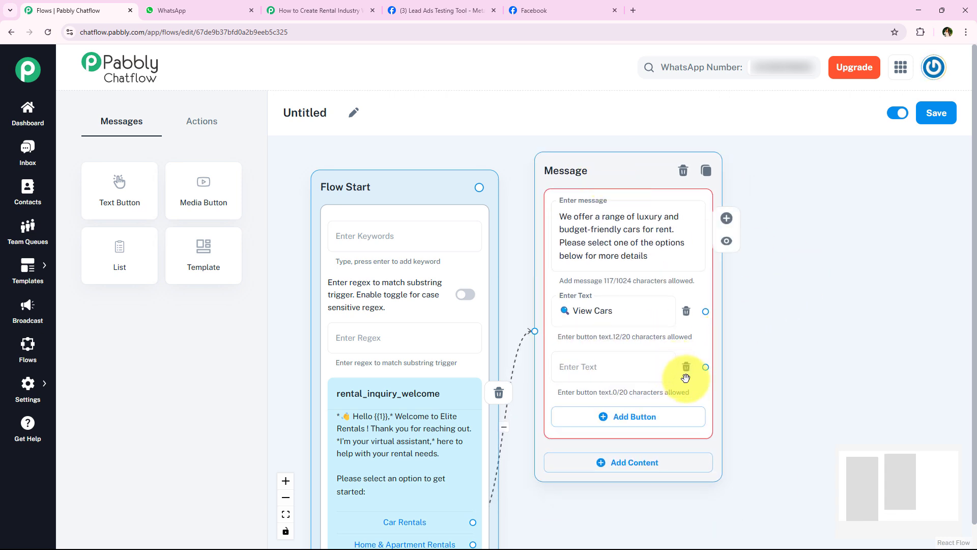
pyautogui.click(675, 412)
pyautogui.write('📜 Rental T&Cs')
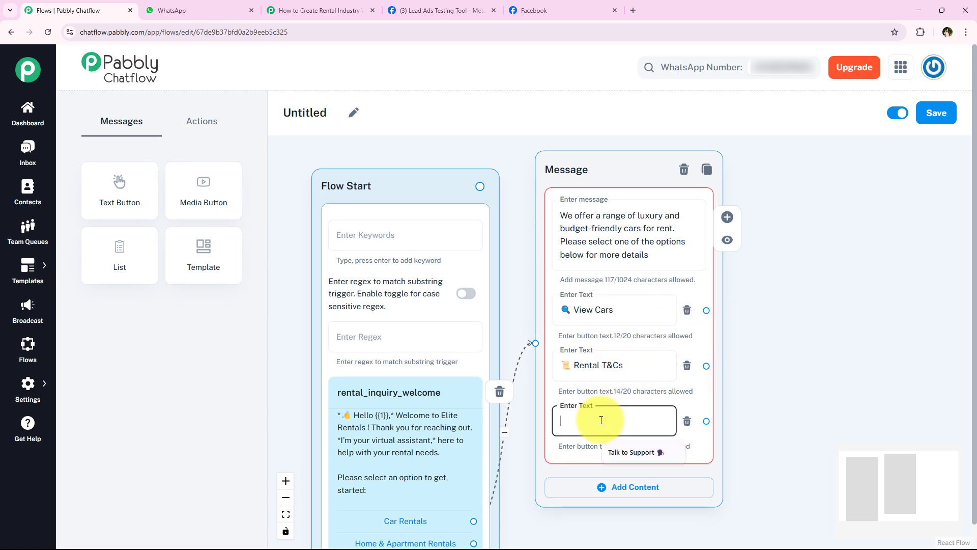
pyautogui.write('📞 Contact Support')
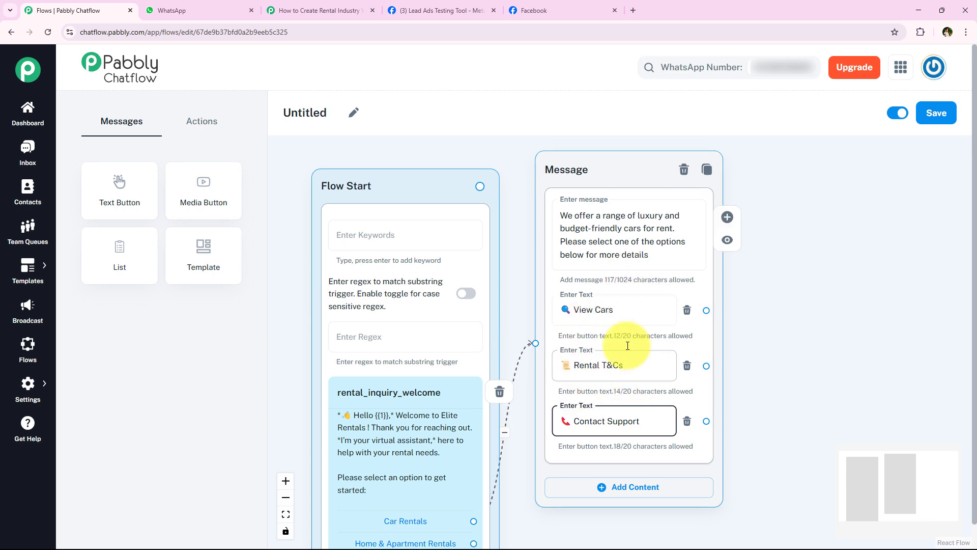
# - Move the Car Rentals message node higher on the canvas to free space beside the start node's other options
pyautogui.scroll(-3, 774, 357)
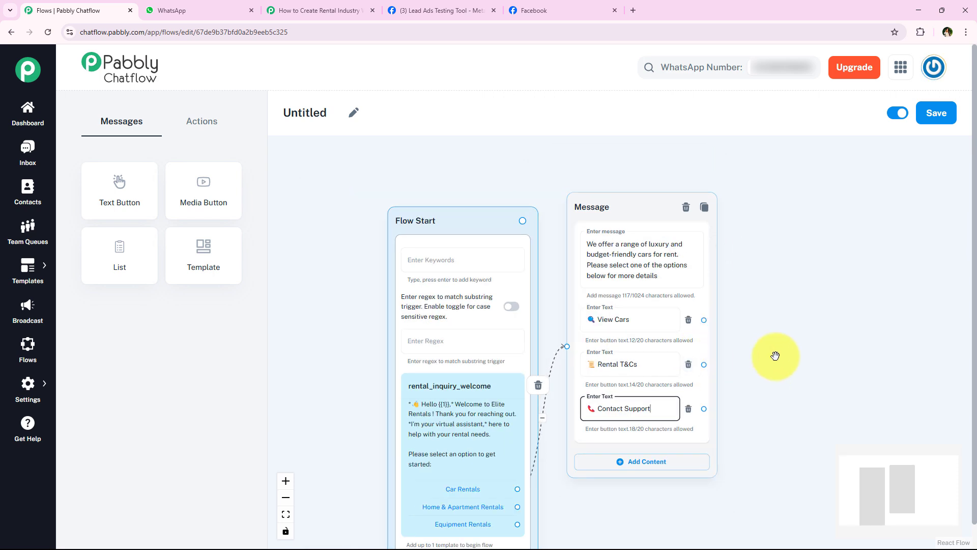
pyautogui.moveTo(803, 379); pyautogui.dragTo(763, 339)
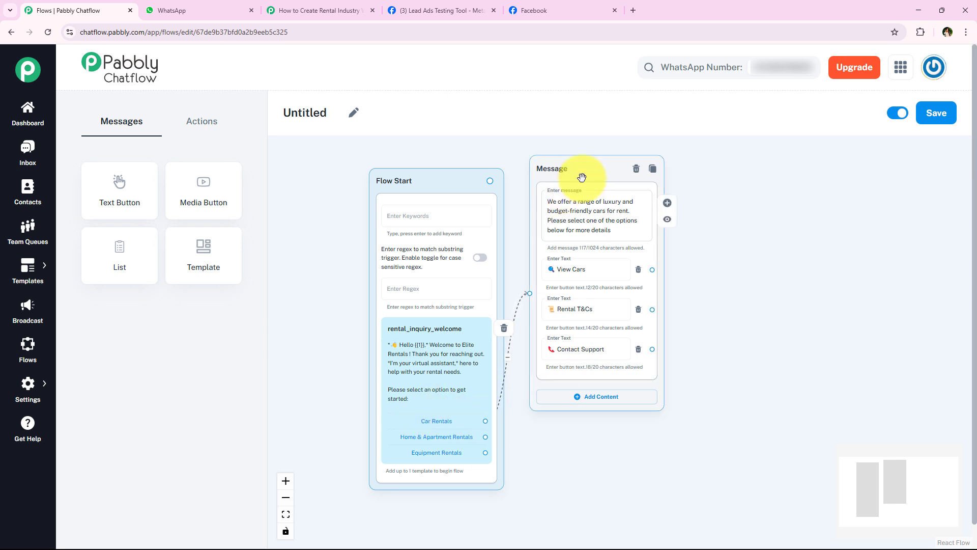
pyautogui.moveTo(582, 173); pyautogui.dragTo(577, 121)
pyautogui.moveTo(581, 365); pyautogui.dragTo(546, 270)
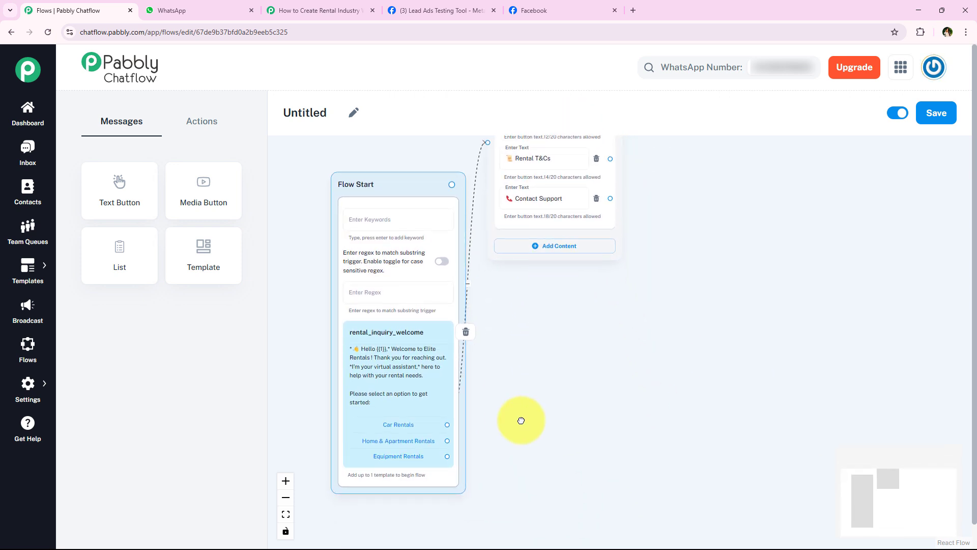
# - Connect a new Text + Button message to the template's Home & Apartment Rentals option, below the Car Rentals message
pyautogui.moveTo(520, 420); pyautogui.dragTo(529, 368)
pyautogui.scroll(2, 528, 369)
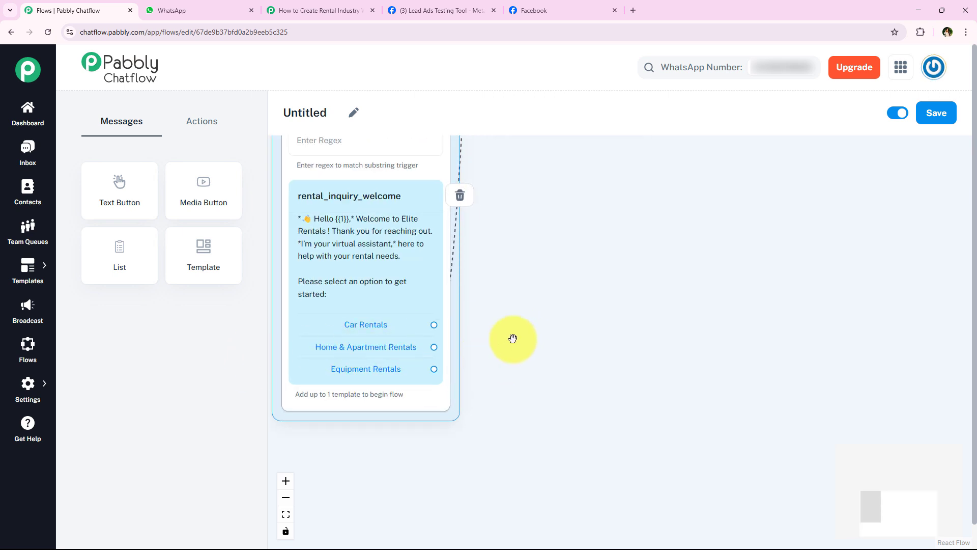
pyautogui.scroll(-1, 458, 372)
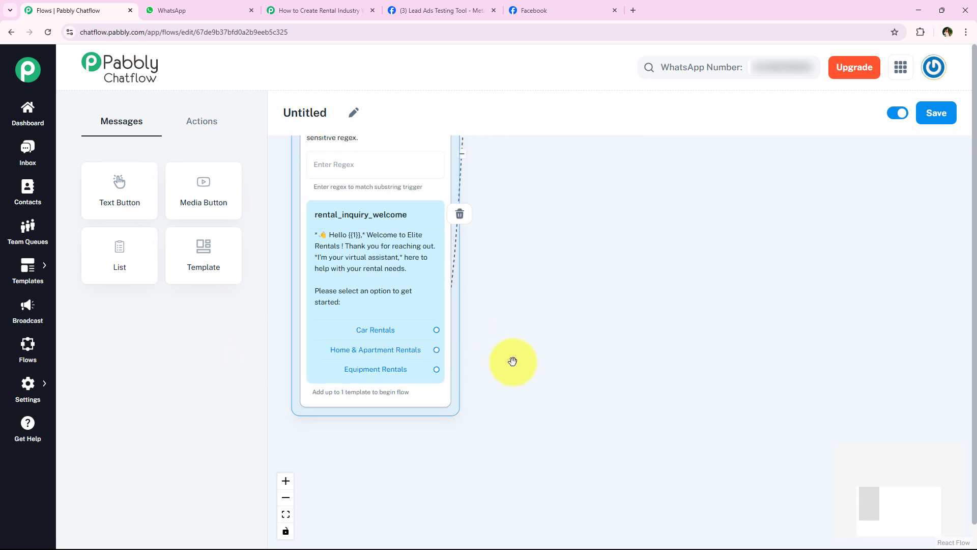
pyautogui.scroll(2, 506, 409)
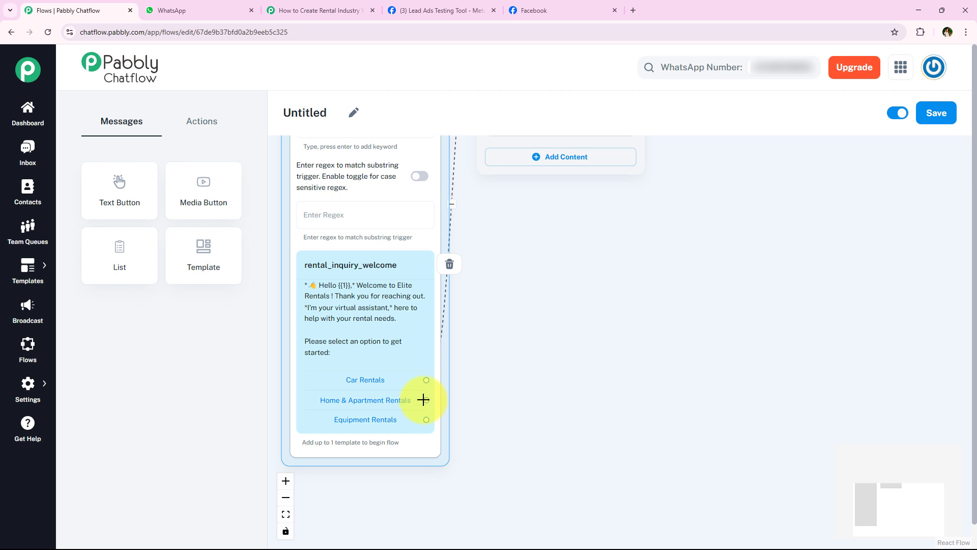
pyautogui.moveTo(511, 289); pyautogui.dragTo(552, 250)
pyautogui.click(502, 318)
# - Write the home rentals message: "We provide fully furnished apartments and vacation homes. Please select one of the options below for more details"
pyautogui.click(592, 295)
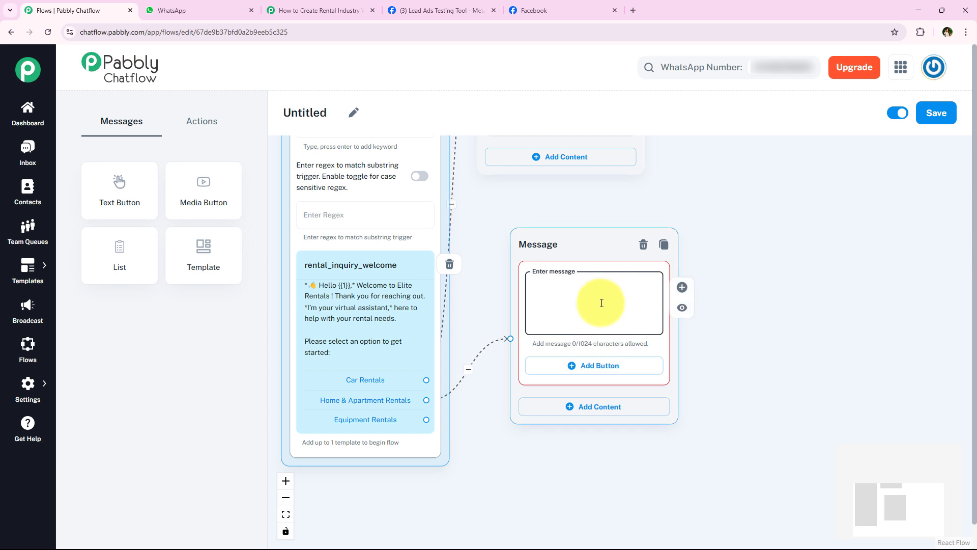
pyautogui.write('We provide fully furnished apartments and vacation homes. Please select one of the options below for more details')
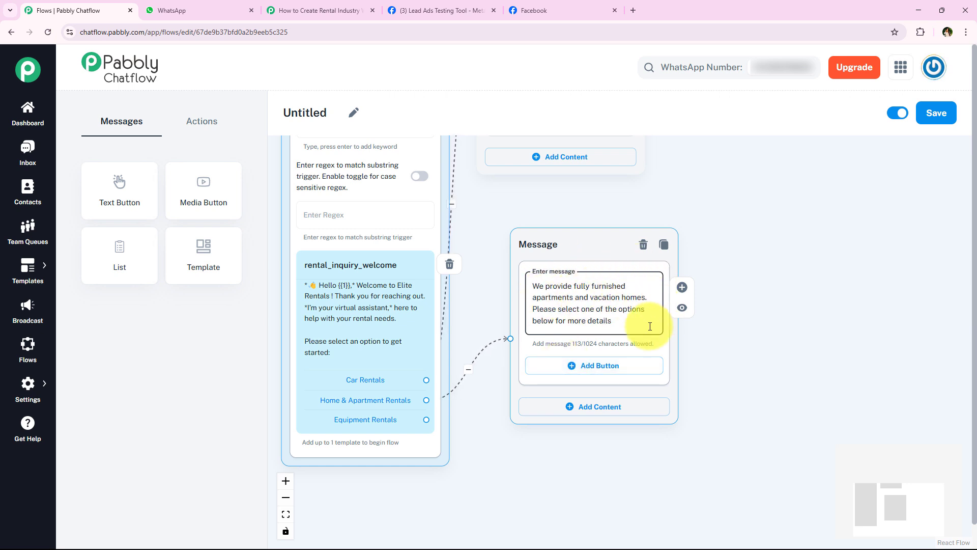
# - Add the buttons "🏠 Check Properties", "📜 Rental T&Cs" and "📞 Contact Support" to the home rentals message and shift its node up and right
pyautogui.click(594, 367)
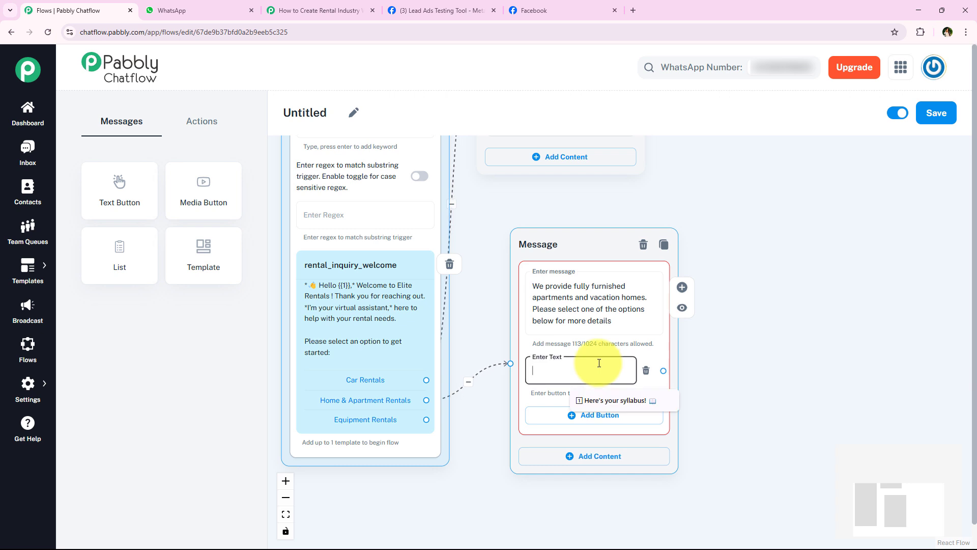
pyautogui.click(608, 415)
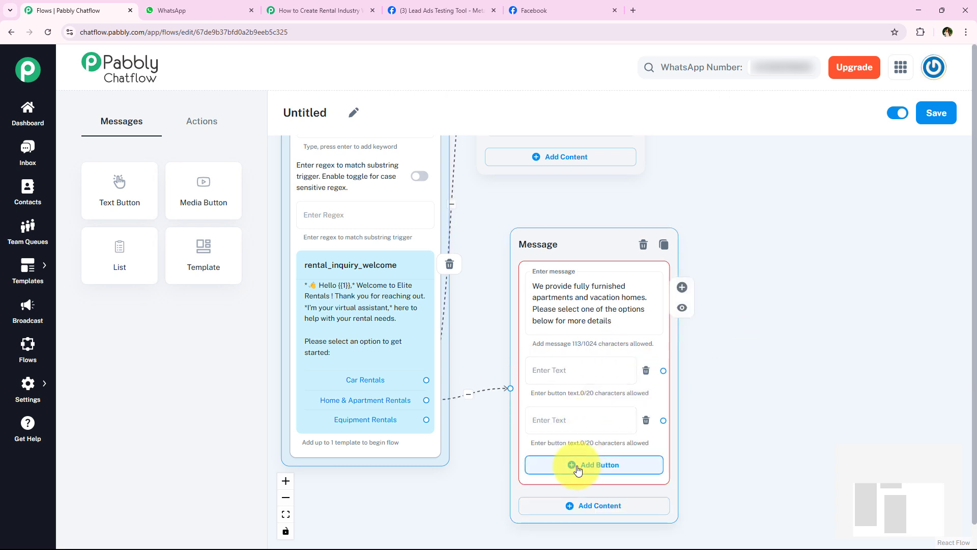
pyautogui.click(580, 464)
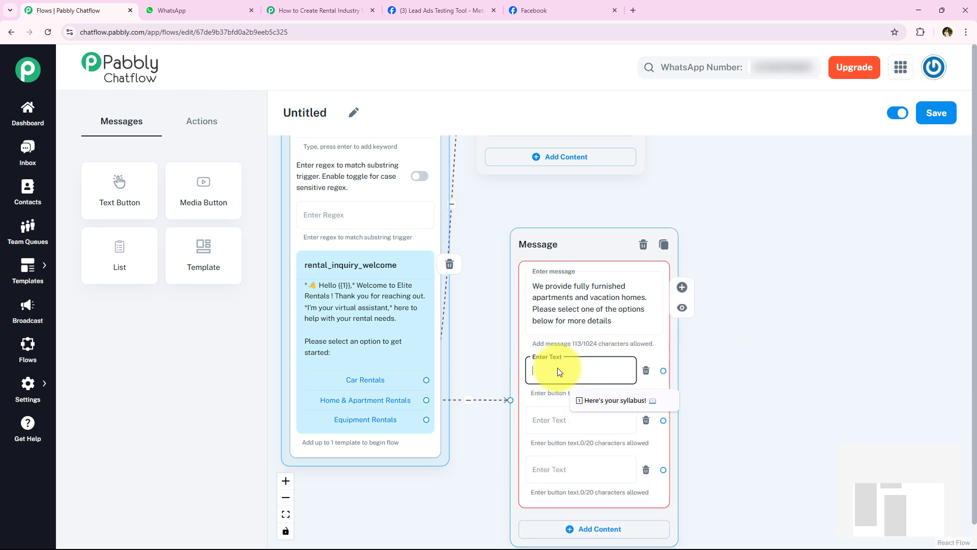
pyautogui.write('🏠 Check Properties')
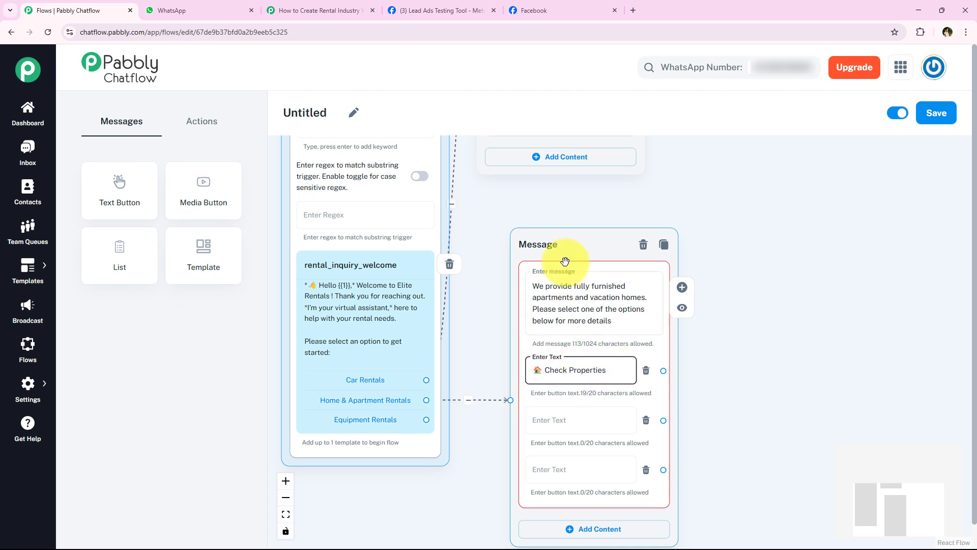
pyautogui.moveTo(564, 261); pyautogui.dragTo(576, 260)
pyautogui.scroll(-1, 737, 334)
pyautogui.scroll(-2, 738, 334)
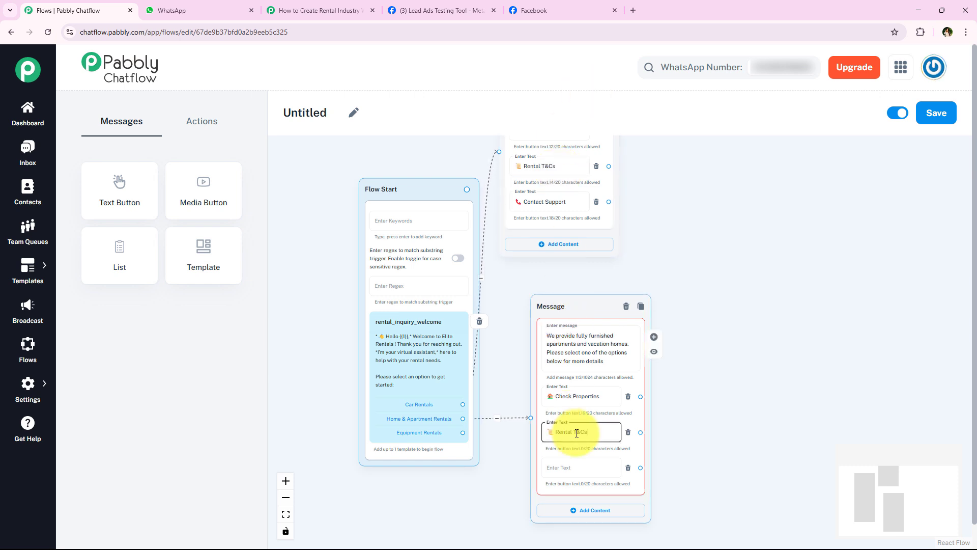
pyautogui.click(573, 204)
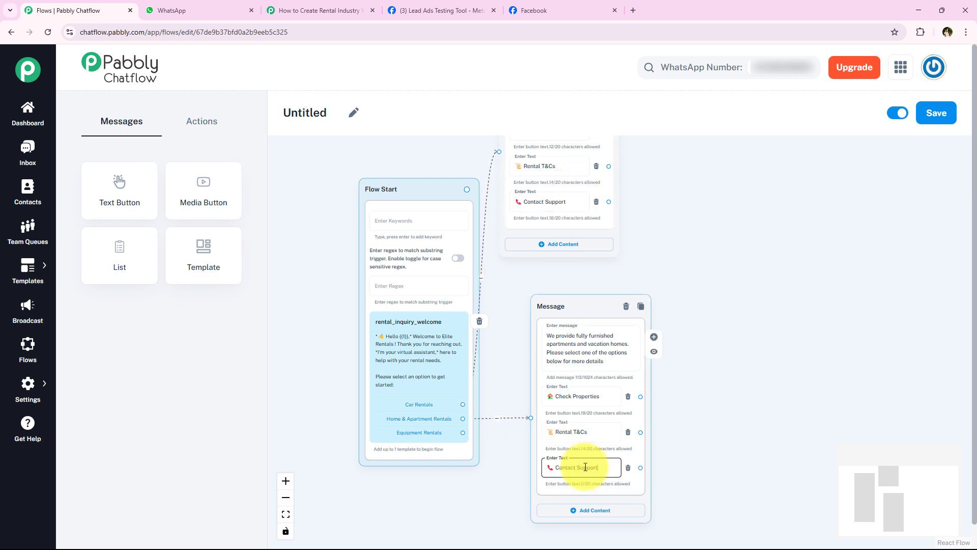
pyautogui.moveTo(580, 306); pyautogui.dragTo(614, 277)
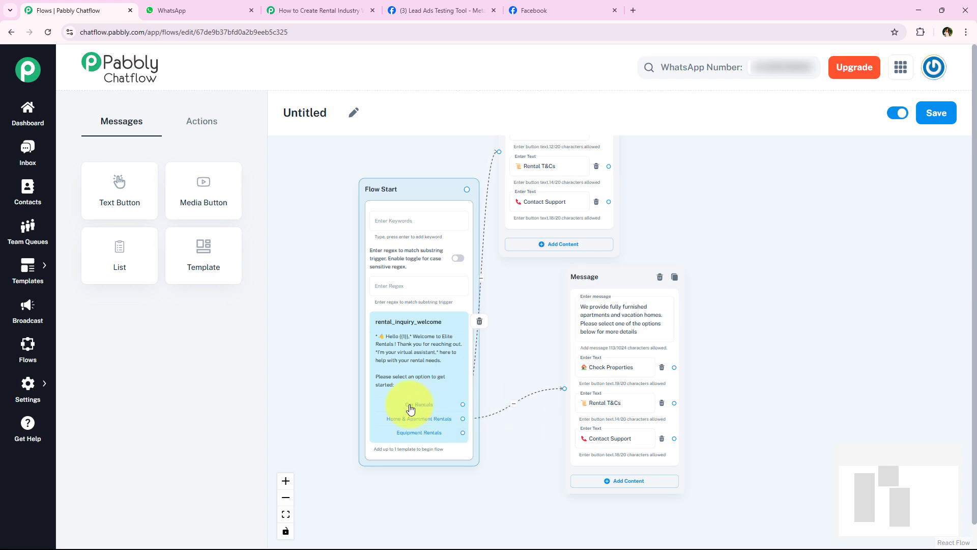
# - Connect Equipment Rentals to a new Text + Button message: "We offer construction and industrial equipment rentals. Please select an option below to get more details"
pyautogui.scroll(3, 410, 408)
pyautogui.scroll(-3, 475, 391)
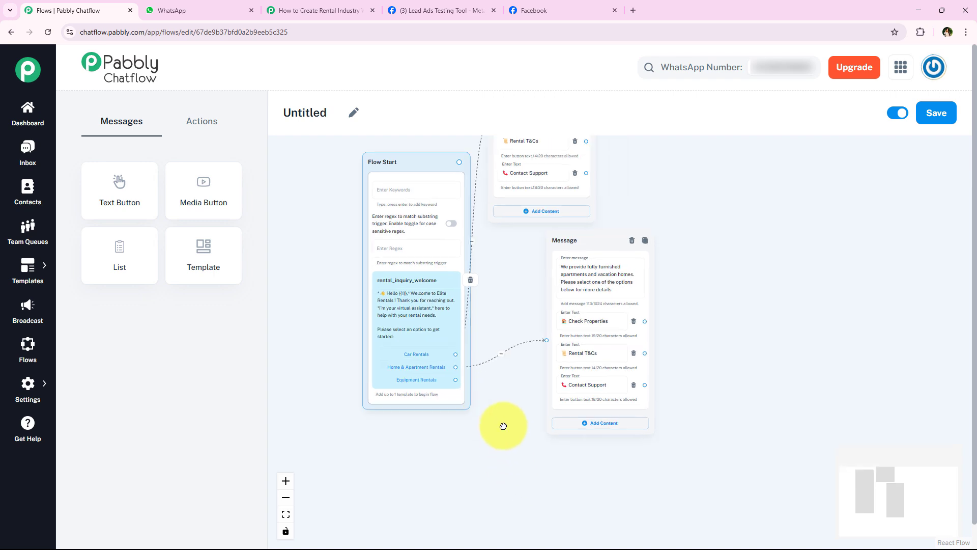
pyautogui.scroll(3, 500, 422)
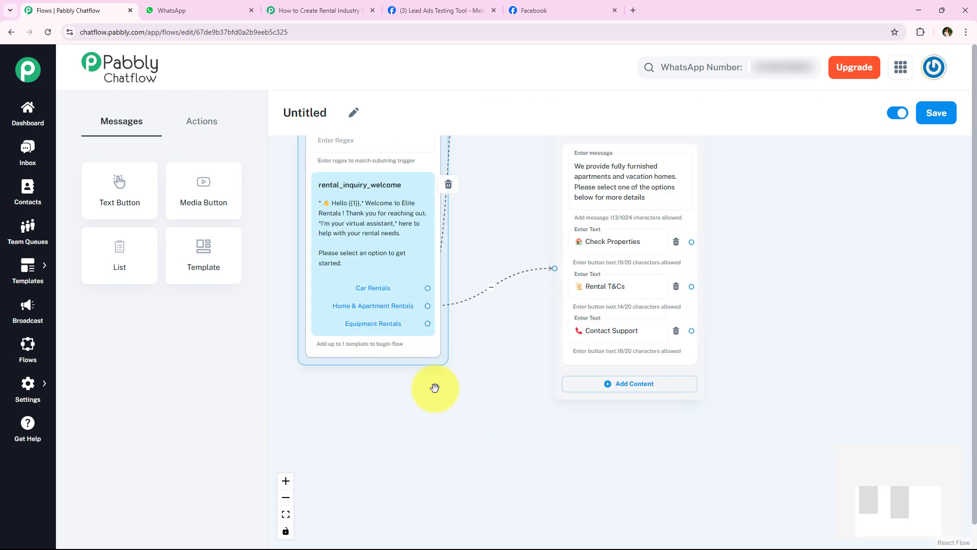
pyautogui.moveTo(427, 323); pyautogui.dragTo(442, 436)
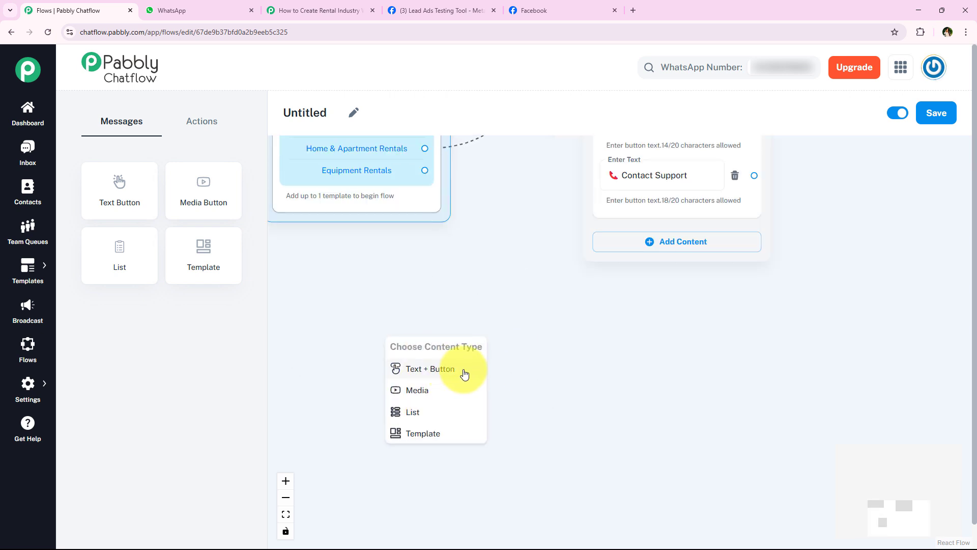
pyautogui.click(464, 374)
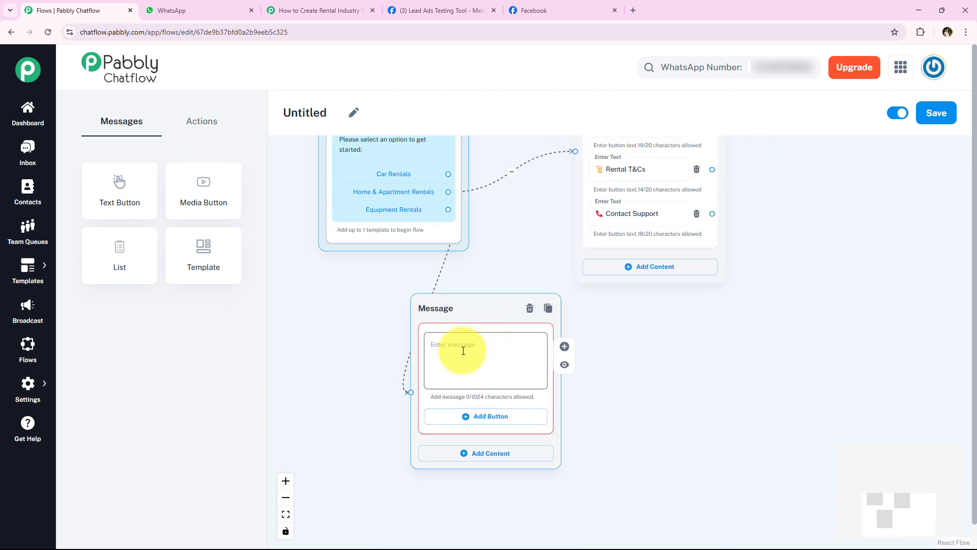
pyautogui.write('We offer construction and industrial equipment rentals. Please select an option below to get more details')
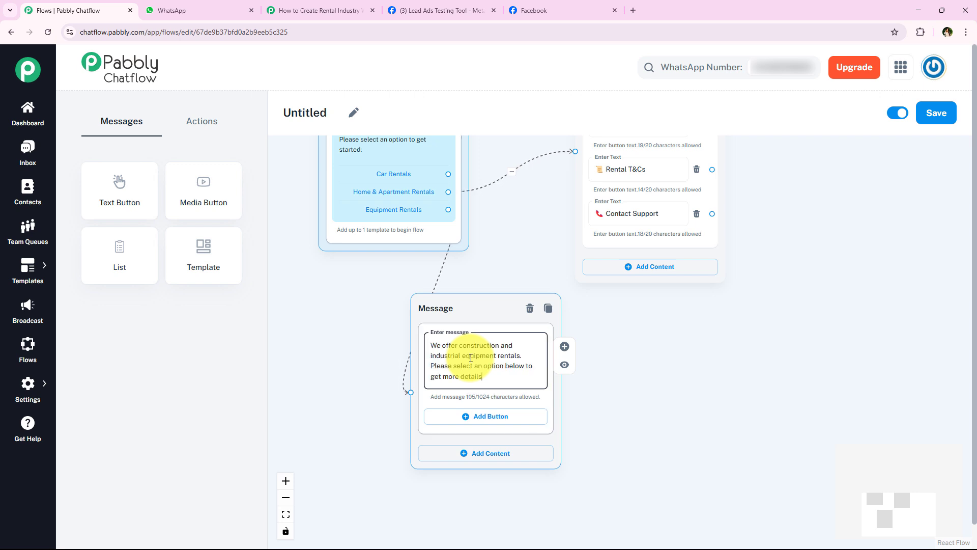
# - Add three buttons to the equipment rentals message, labelled "🏗️ View Equipment", "📜 Rental T&Cs" and "📞 Contact Support"
pyautogui.click(468, 422)
pyautogui.click(488, 460)
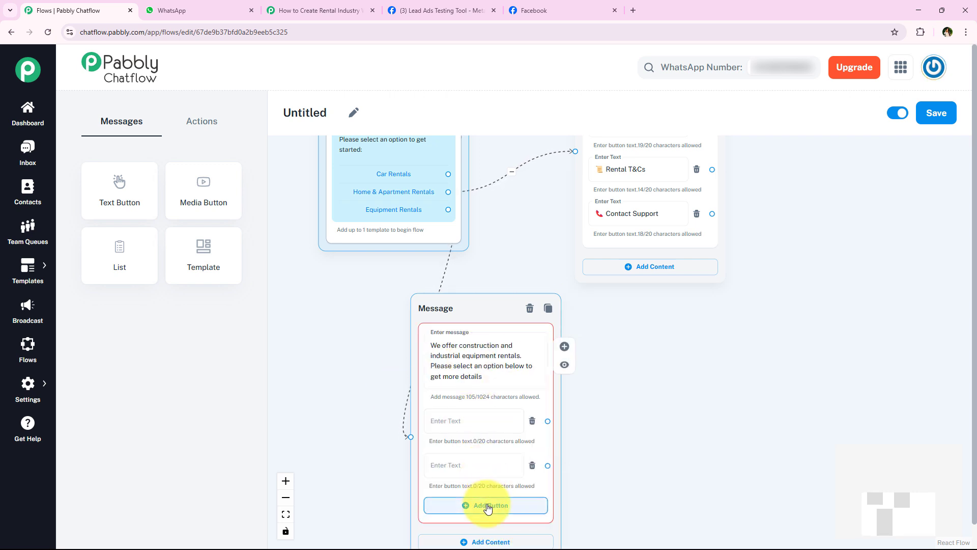
pyautogui.click(487, 506)
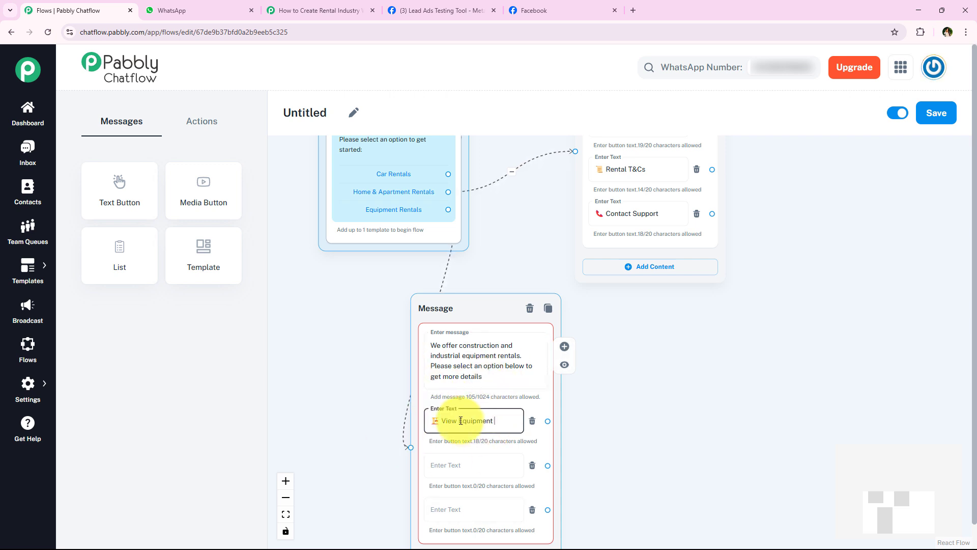
pyautogui.click(654, 175)
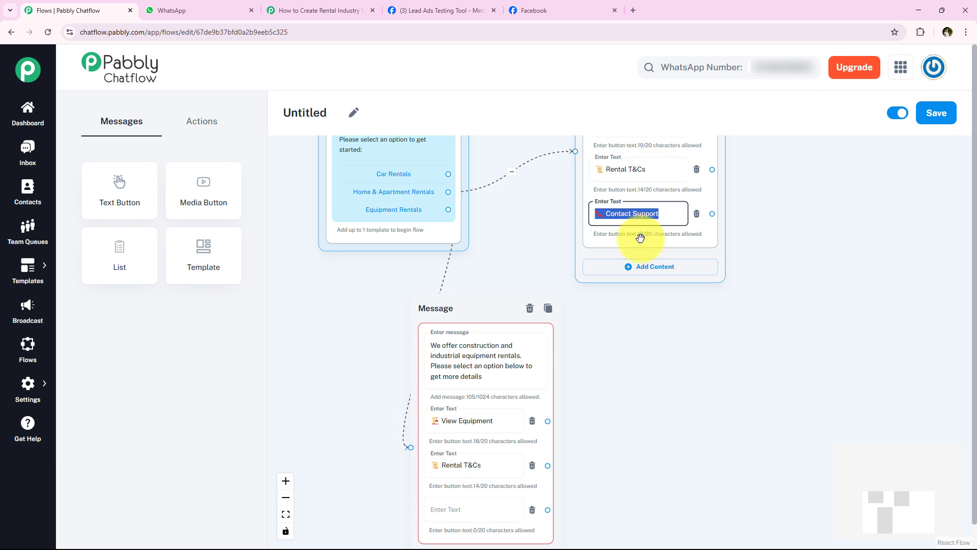
pyautogui.click(632, 383)
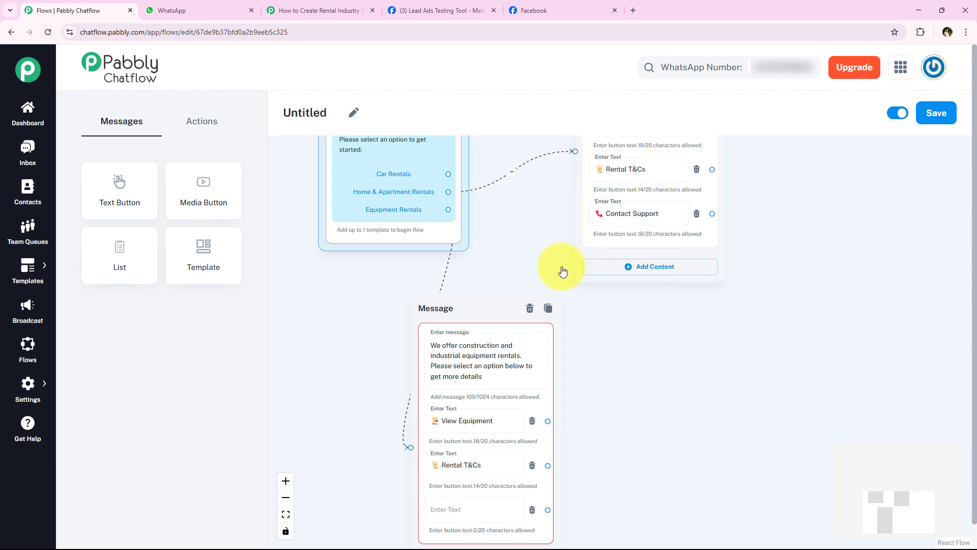
pyautogui.scroll(-3, 584, 322)
pyautogui.click(460, 344)
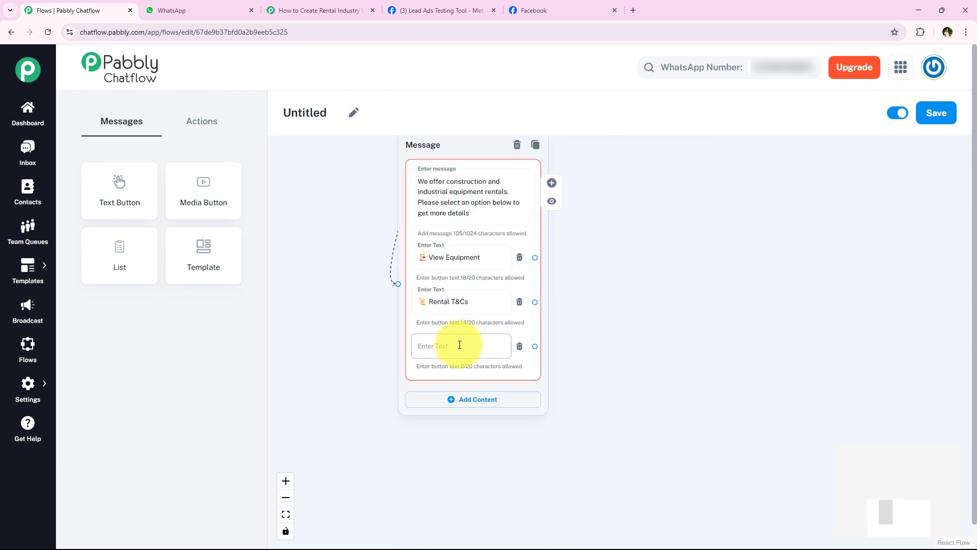
pyautogui.scroll(-4, 307, 349)
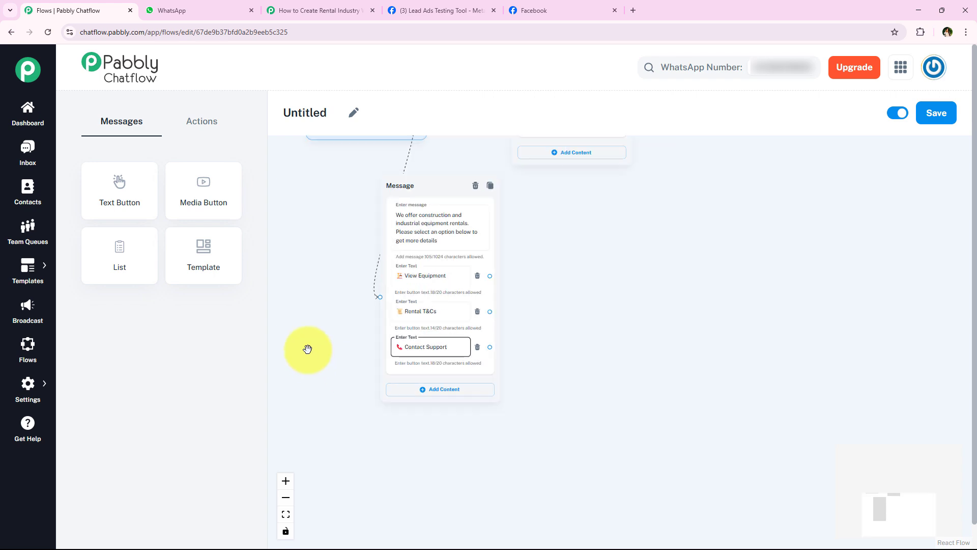
# - Rearrange the car, home and equipment rentals messages one below another on the far side of the start node's option connectors
pyautogui.moveTo(496, 218); pyautogui.dragTo(491, 374)
pyautogui.scroll(4, 609, 245)
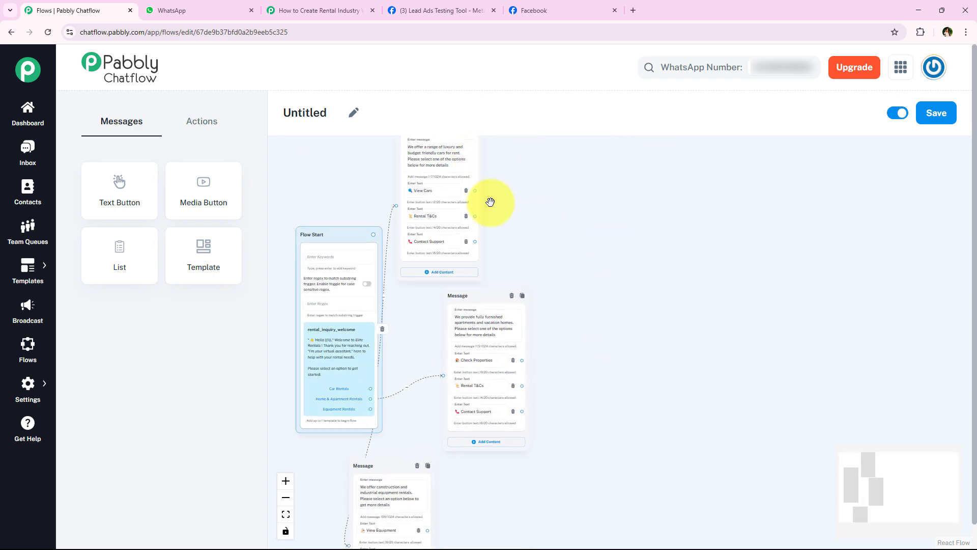
pyautogui.moveTo(399, 224); pyautogui.dragTo(431, 186)
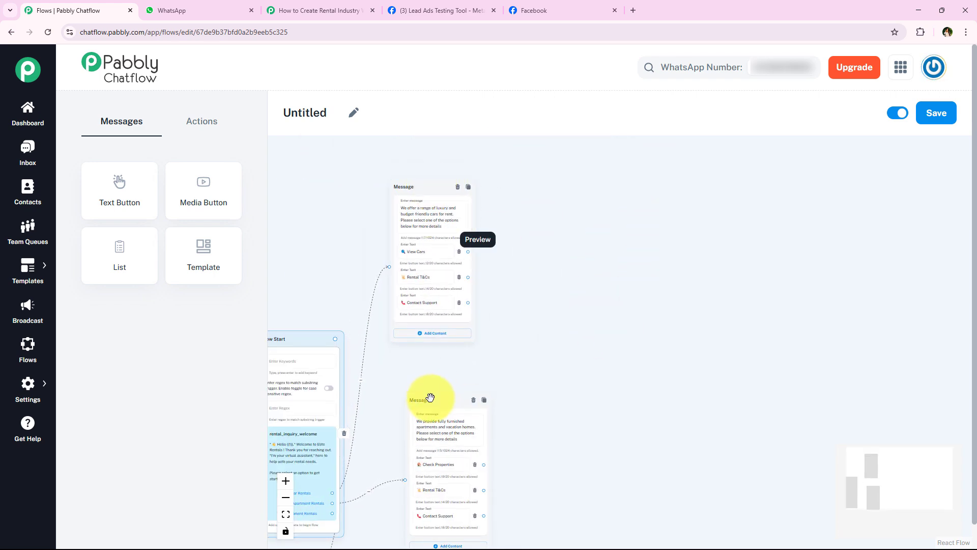
pyautogui.moveTo(429, 395); pyautogui.dragTo(462, 360)
pyautogui.scroll(-3, 609, 290)
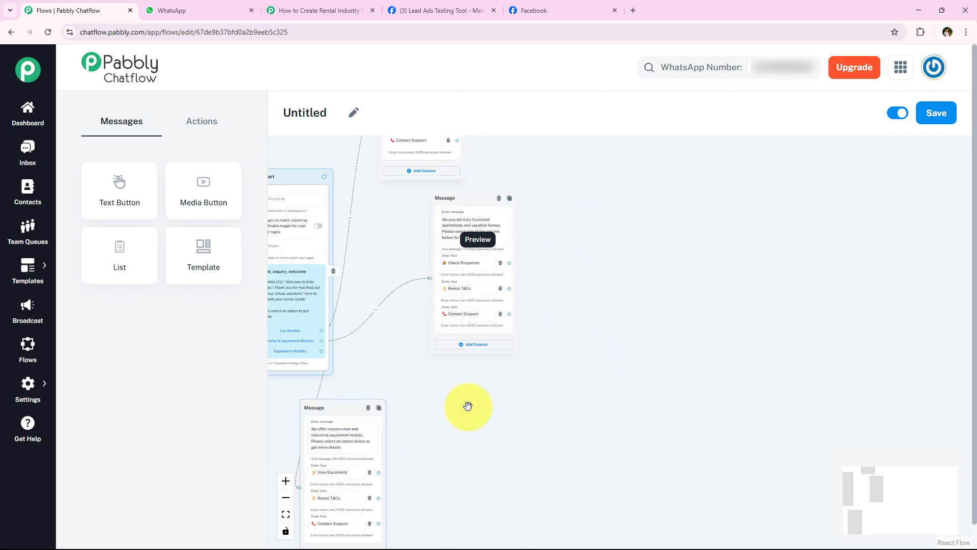
pyautogui.moveTo(338, 403); pyautogui.dragTo(481, 391)
pyautogui.moveTo(580, 274); pyautogui.dragTo(593, 356)
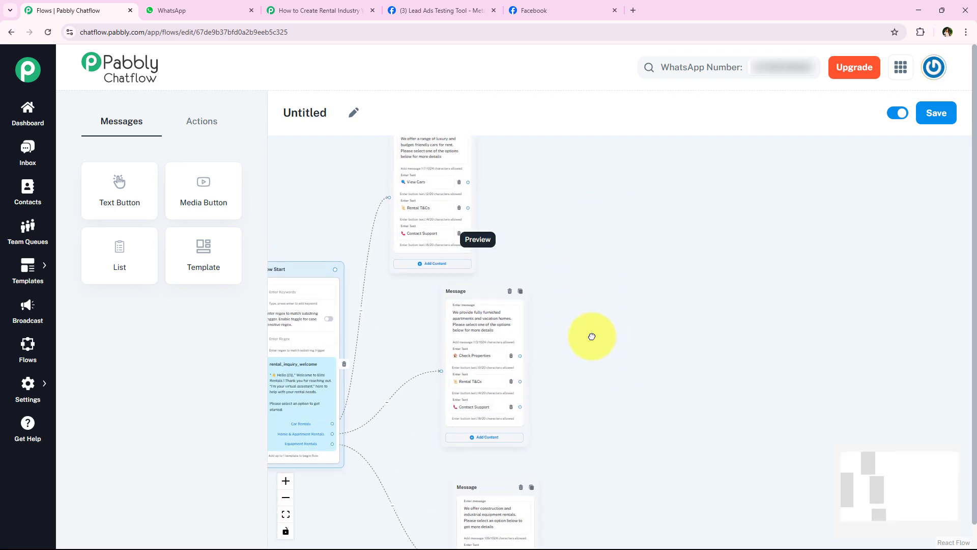
pyautogui.scroll(5, 589, 334)
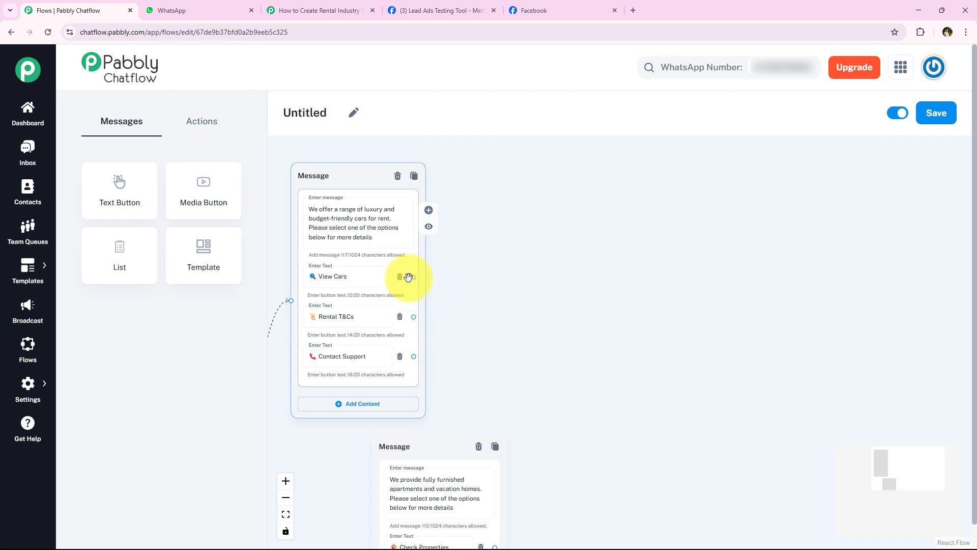
pyautogui.moveTo(490, 388); pyautogui.dragTo(473, 177)
pyautogui.moveTo(509, 428); pyautogui.dragTo(452, 161)
pyautogui.moveTo(460, 157); pyautogui.dragTo(516, 421)
pyautogui.moveTo(521, 296); pyautogui.dragTo(548, 447)
pyautogui.moveTo(522, 346); pyautogui.dragTo(503, 349)
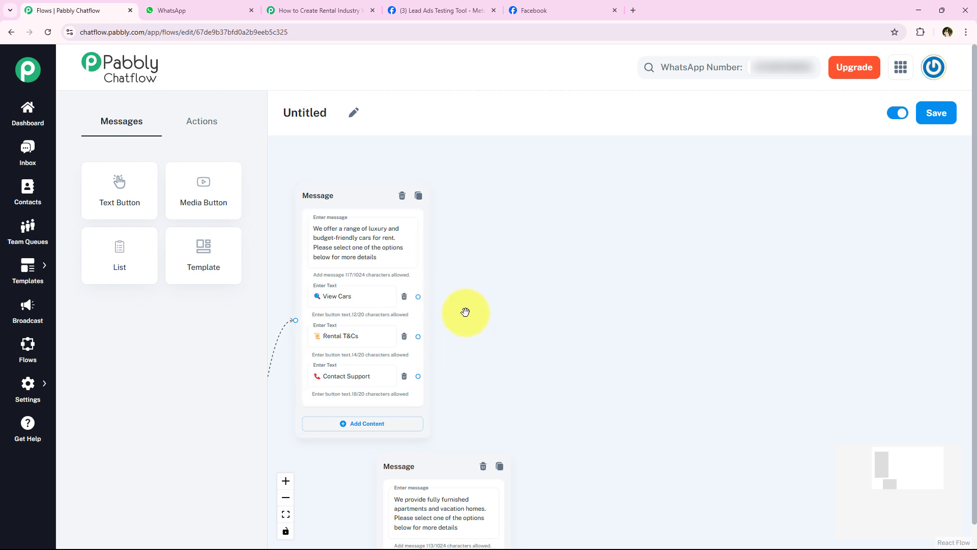
# - Add a Media Button message beside the Car Rentals message and connect the View Cars button to it
pyautogui.moveTo(199, 194); pyautogui.dragTo(557, 224)
pyautogui.moveTo(416, 297); pyautogui.dragTo(559, 362)
pyautogui.moveTo(596, 224); pyautogui.dragTo(523, 175)
# - Set the View Cars reply's media type to Document and move its node slightly higher
pyautogui.click(541, 224)
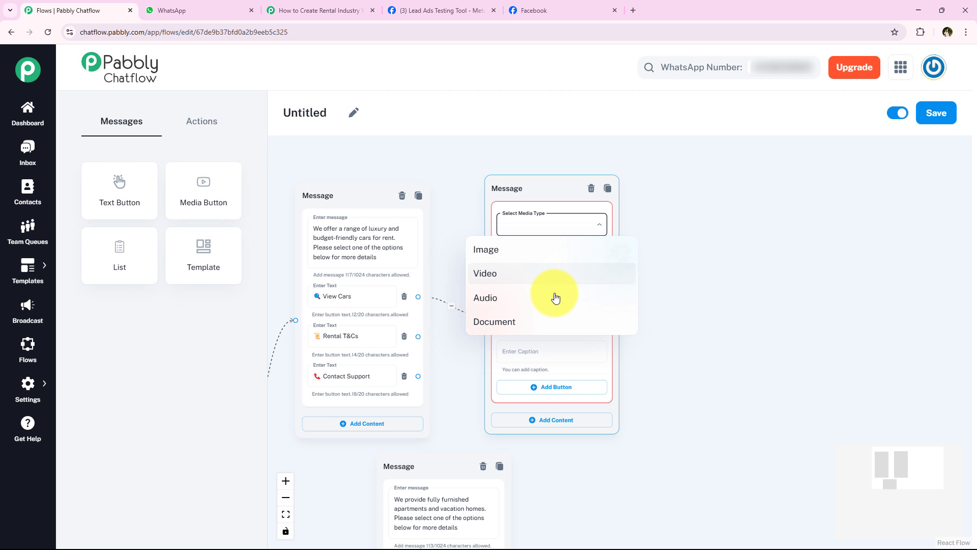
pyautogui.click(550, 321)
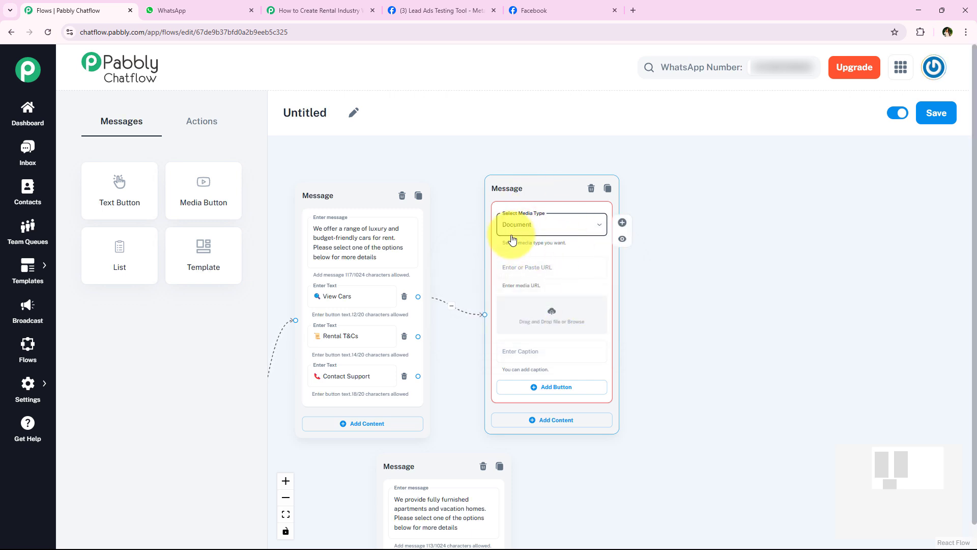
pyautogui.click(539, 209)
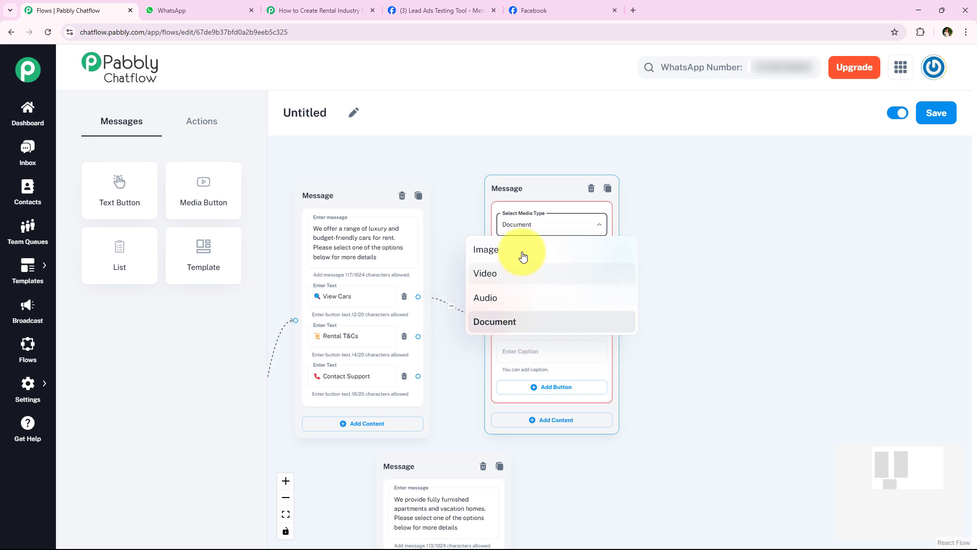
pyautogui.click(740, 253)
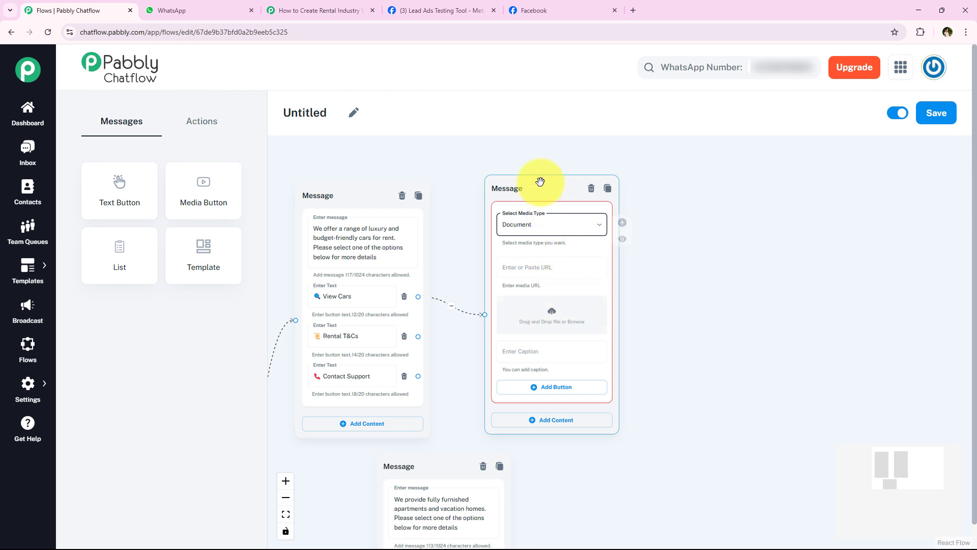
pyautogui.moveTo(540, 181); pyautogui.dragTo(532, 159)
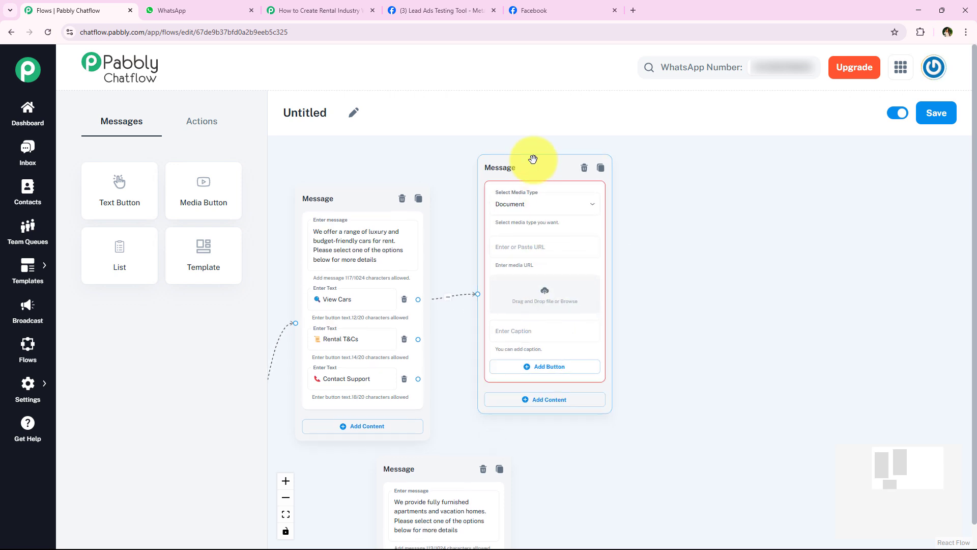
# - Attach the Car Rental Brochure file from the Downloads folder to the View Cars document message
pyautogui.click(545, 292)
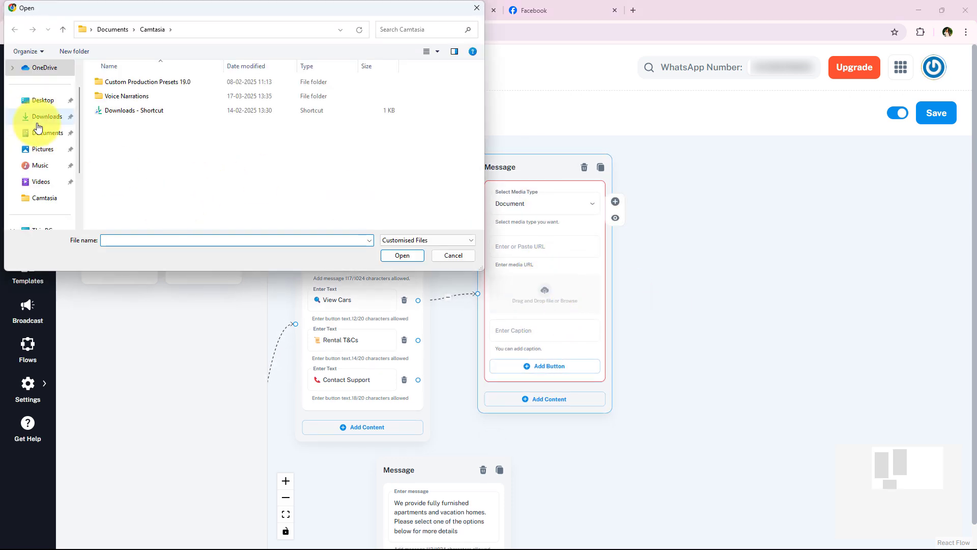
pyautogui.click(47, 117)
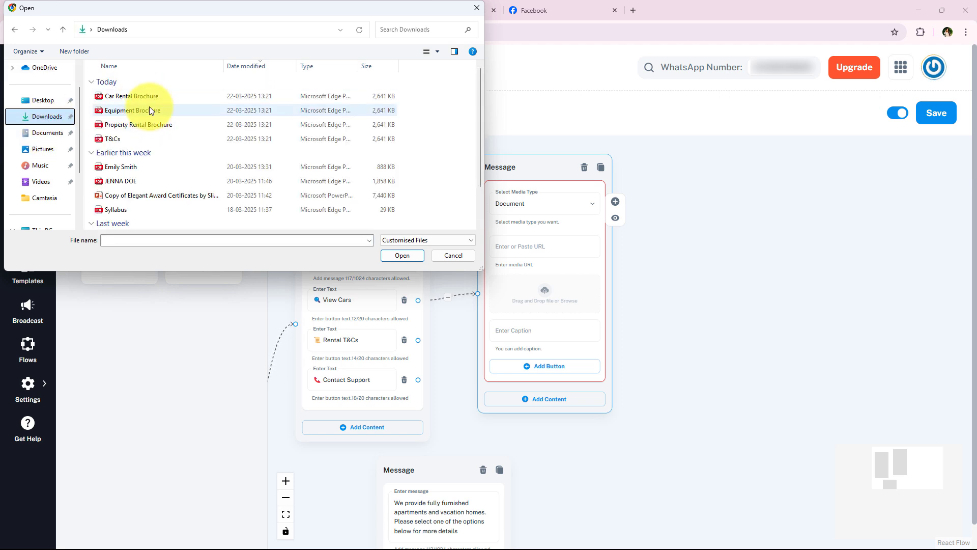
pyautogui.moveTo(151, 99); pyautogui.dragTo(546, 291)
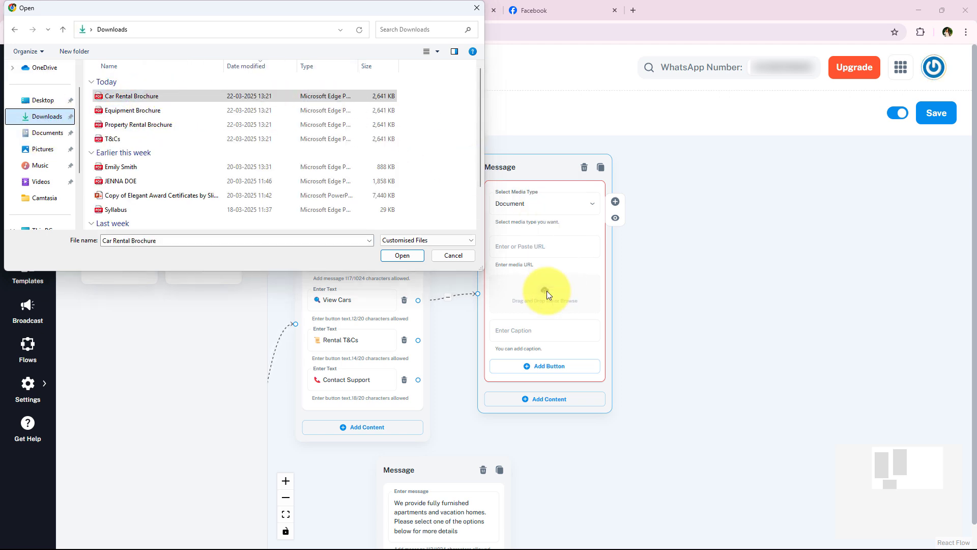
pyautogui.click(451, 254)
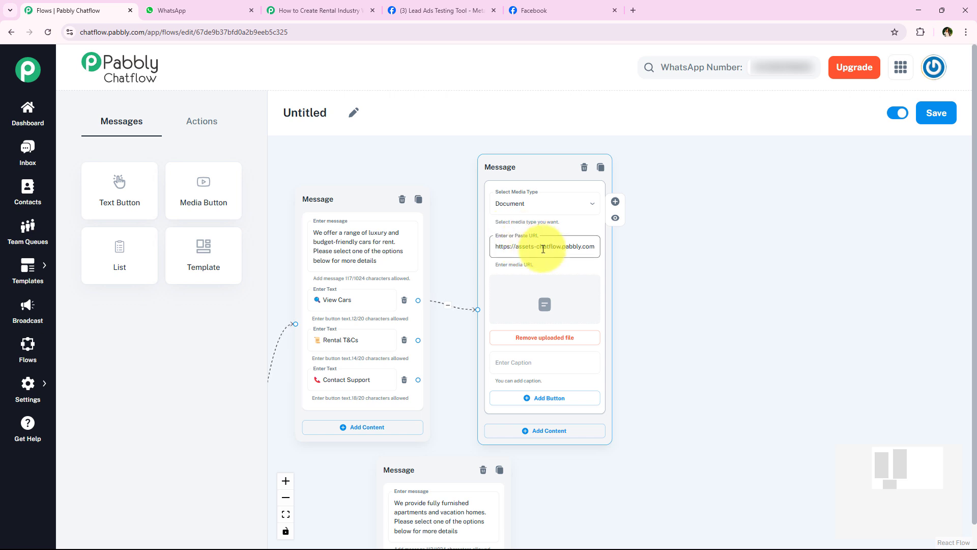
pyautogui.click(556, 285)
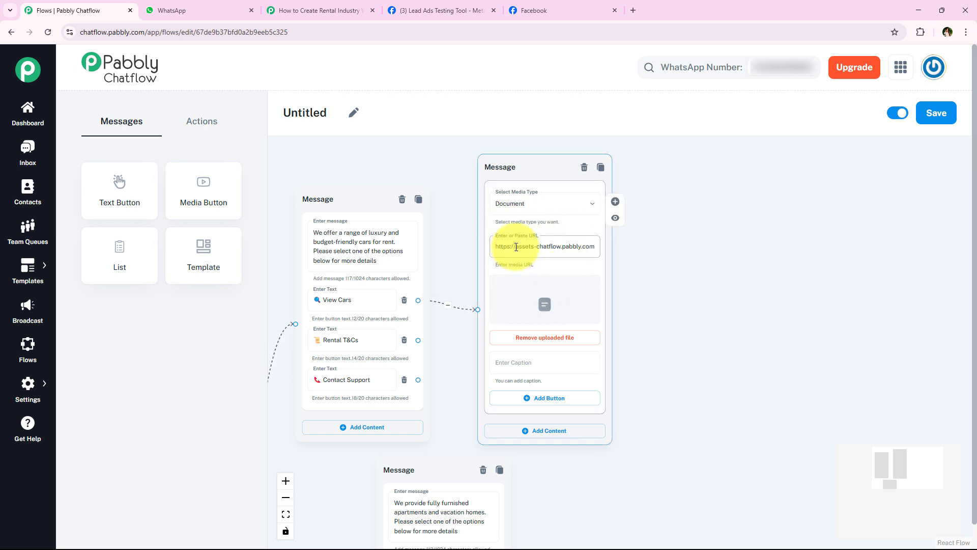
# - Caption the View Cars document message "🚗 Here's our Car Rental Brochure!"
pyautogui.moveTo(680, 360); pyautogui.dragTo(682, 320)
pyautogui.scroll(3, 682, 321)
pyautogui.click(550, 328)
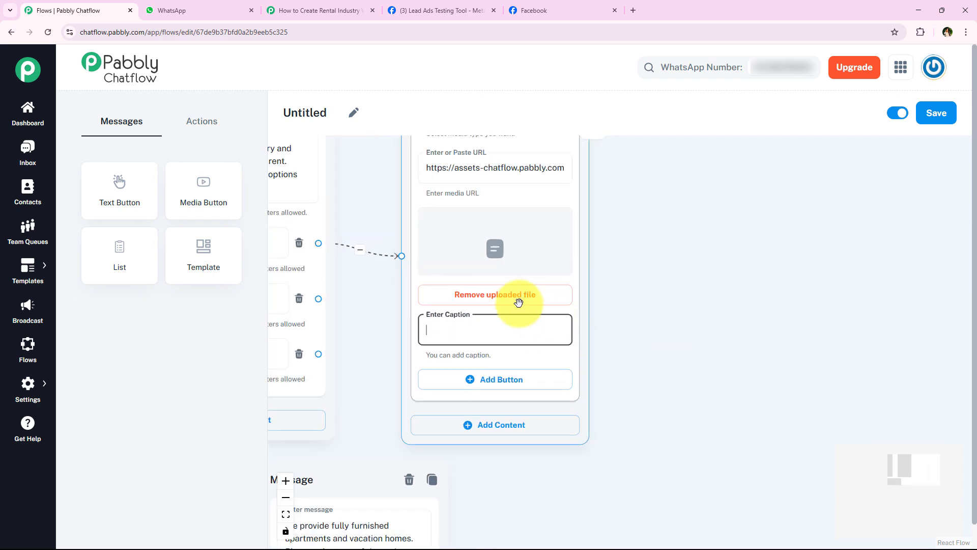
pyautogui.scroll(-1, 631, 301)
pyautogui.scroll(-3, 631, 300)
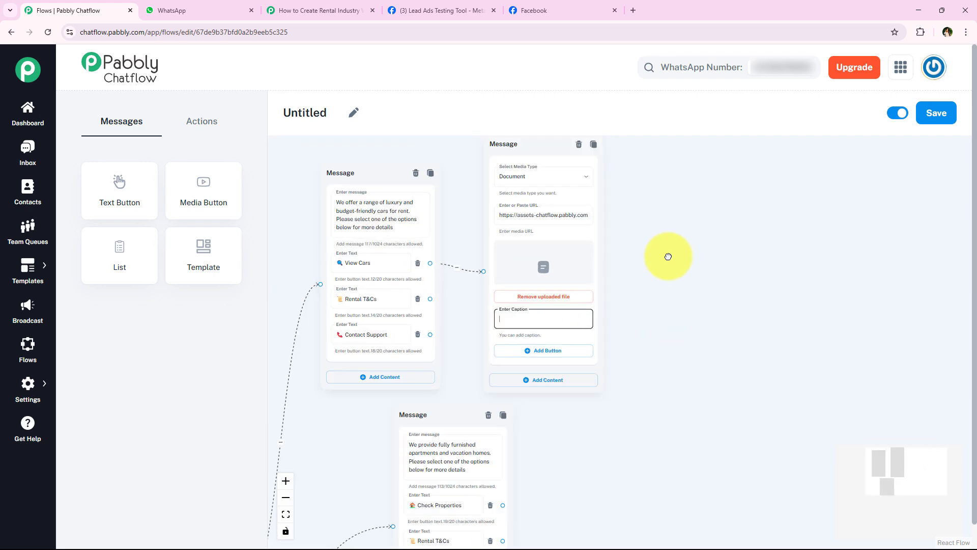
pyautogui.moveTo(669, 257); pyautogui.dragTo(671, 307)
pyautogui.scroll(1, 558, 375)
pyautogui.scroll(3, 559, 375)
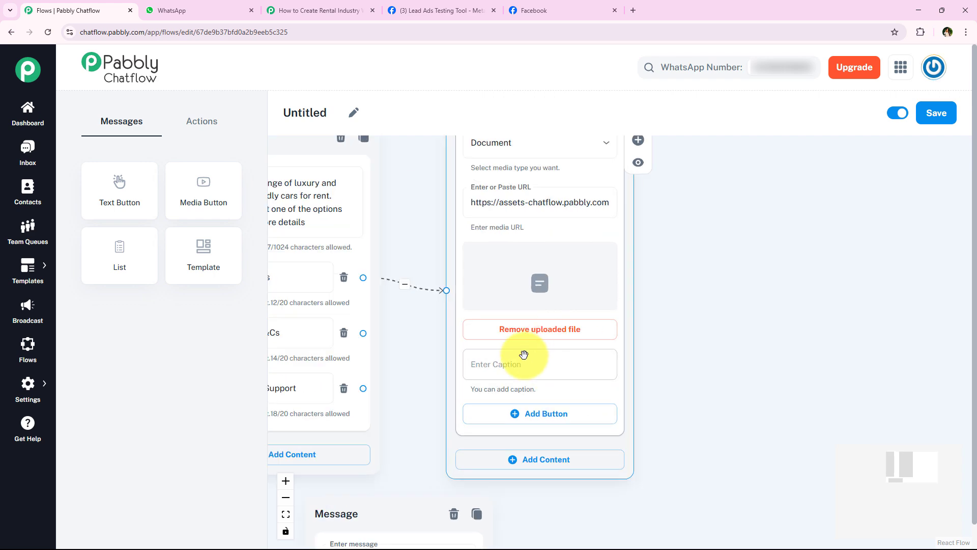
pyautogui.scroll(-3, 677, 307)
pyautogui.scroll(-1, 564, 426)
pyautogui.scroll(1, 573, 358)
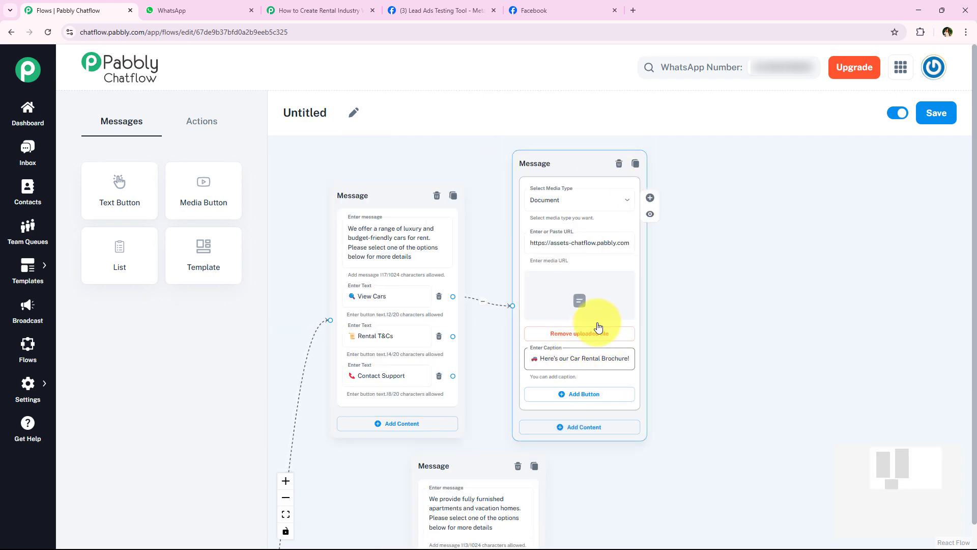
# - Add a Media Button message beside the Home & Apartment Rentals message, connect the Check Properties button to it, and move it closer
pyautogui.moveTo(688, 334); pyautogui.dragTo(662, 272)
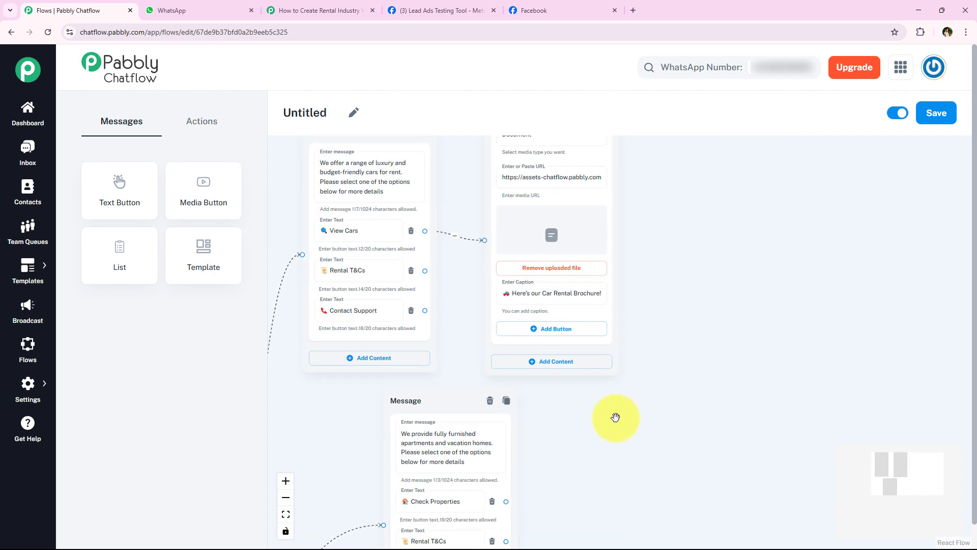
pyautogui.moveTo(628, 444); pyautogui.dragTo(584, 273)
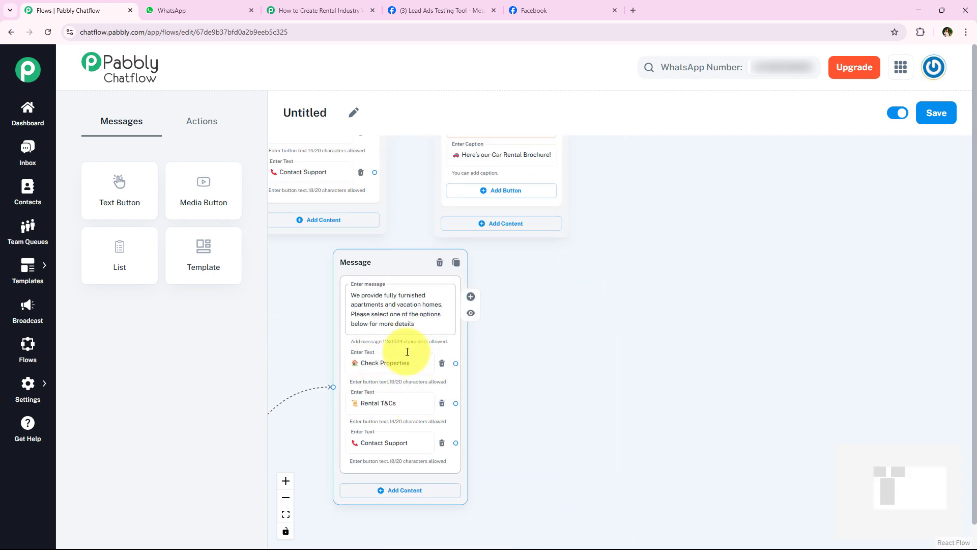
pyautogui.scroll(2, 429, 359)
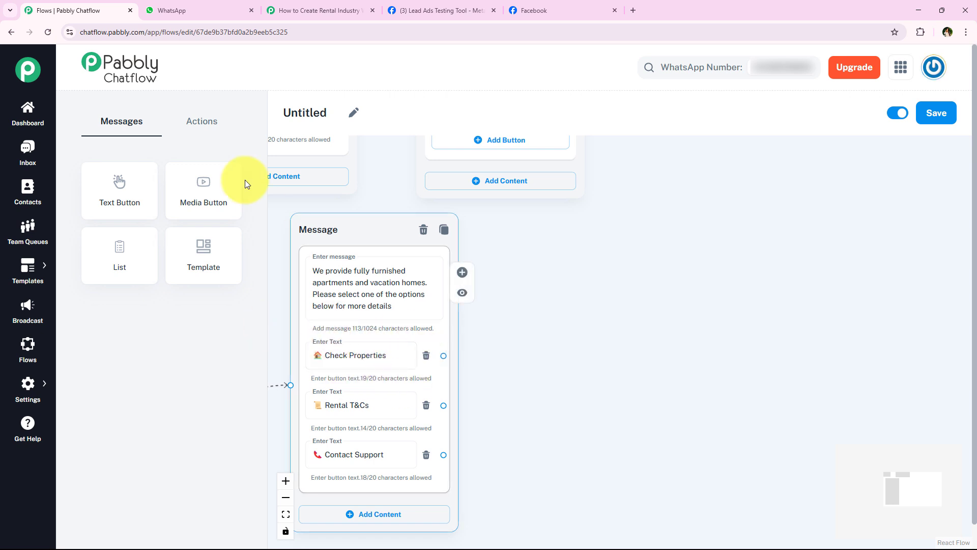
pyautogui.moveTo(200, 190); pyautogui.dragTo(640, 300)
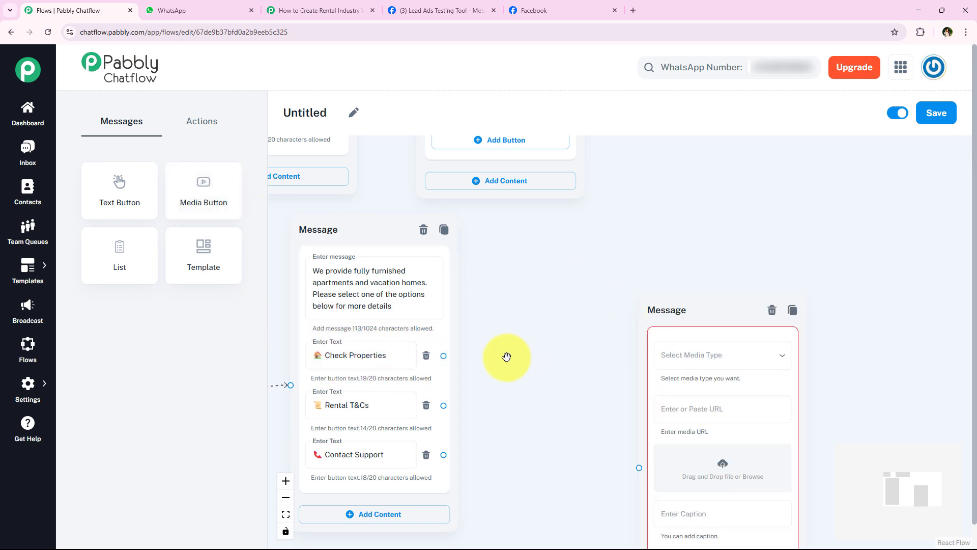
pyautogui.moveTo(443, 356); pyautogui.dragTo(639, 467)
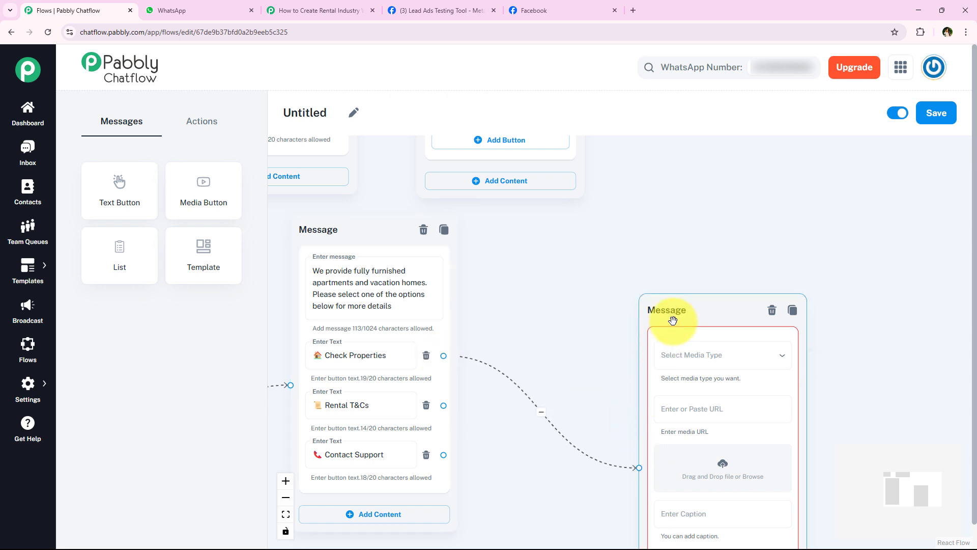
pyautogui.moveTo(673, 320); pyautogui.dragTo(557, 222)
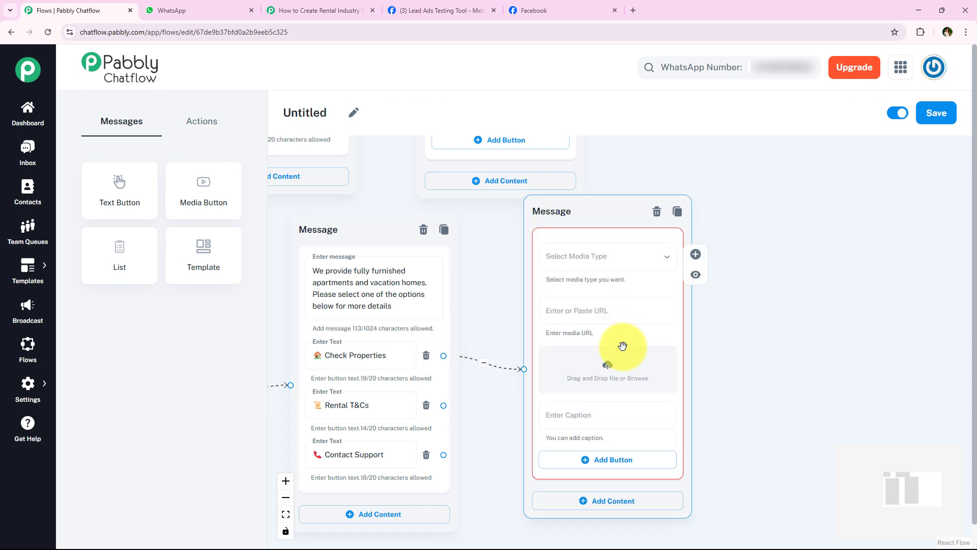
# - Attach the Property Rental Brochure file from the Downloads folder to the Check Properties reply as a Document
pyautogui.click(598, 360)
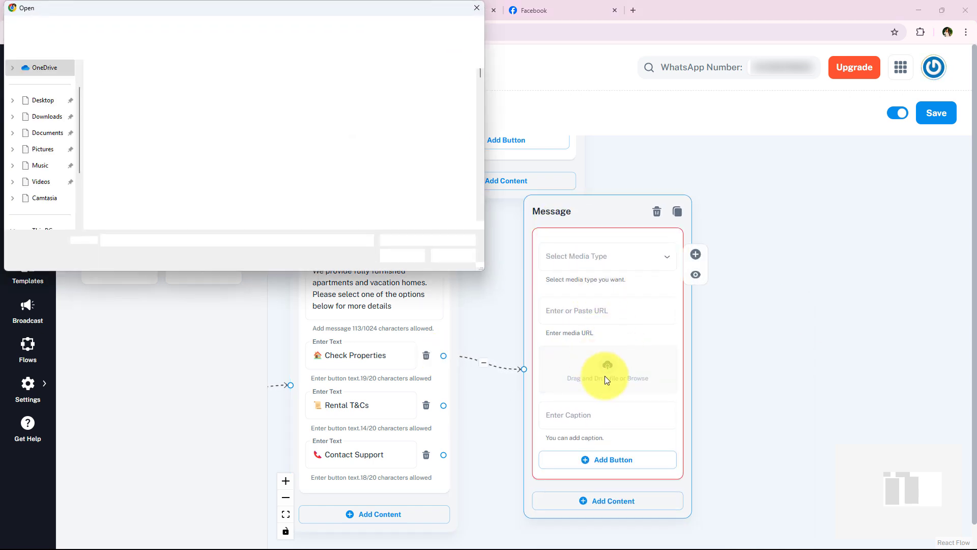
pyautogui.click(49, 133)
pyautogui.click(47, 119)
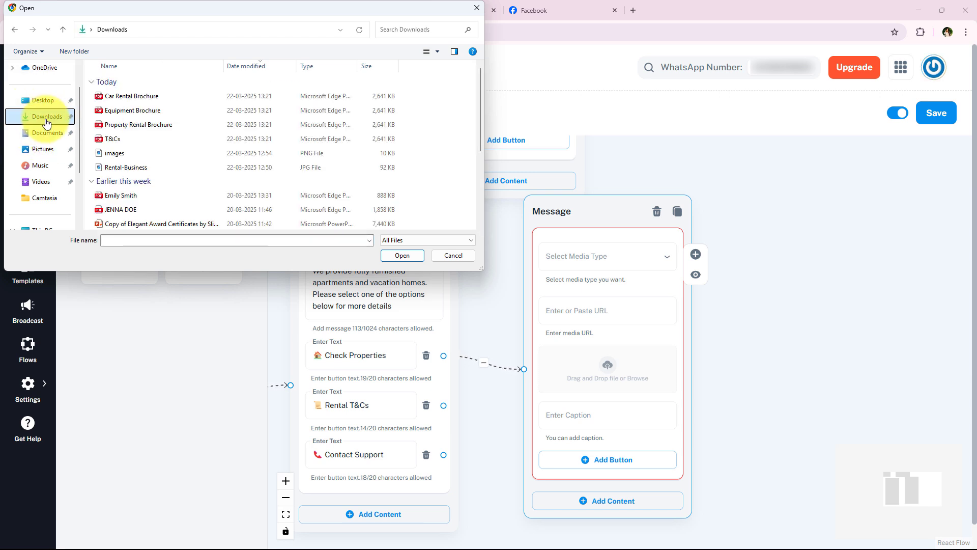
pyautogui.doubleClick(179, 124)
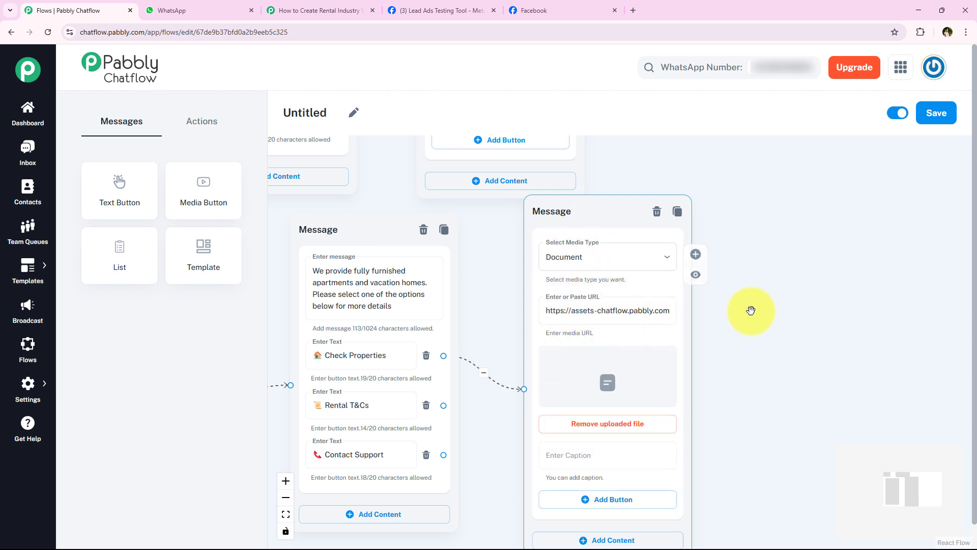
# - Give the property document message a caption beginning "Here's our latest Property Rental"
pyautogui.scroll(-1, 748, 290)
pyautogui.click(639, 389)
pyautogui.scroll(1, 728, 386)
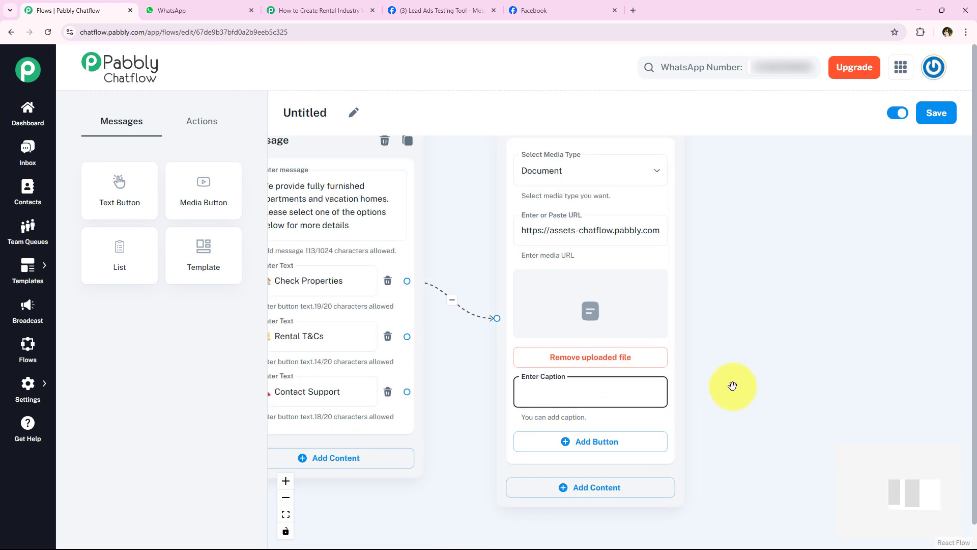
pyautogui.moveTo(733, 385); pyautogui.dragTo(736, 358)
pyautogui.scroll(-4, 753, 235)
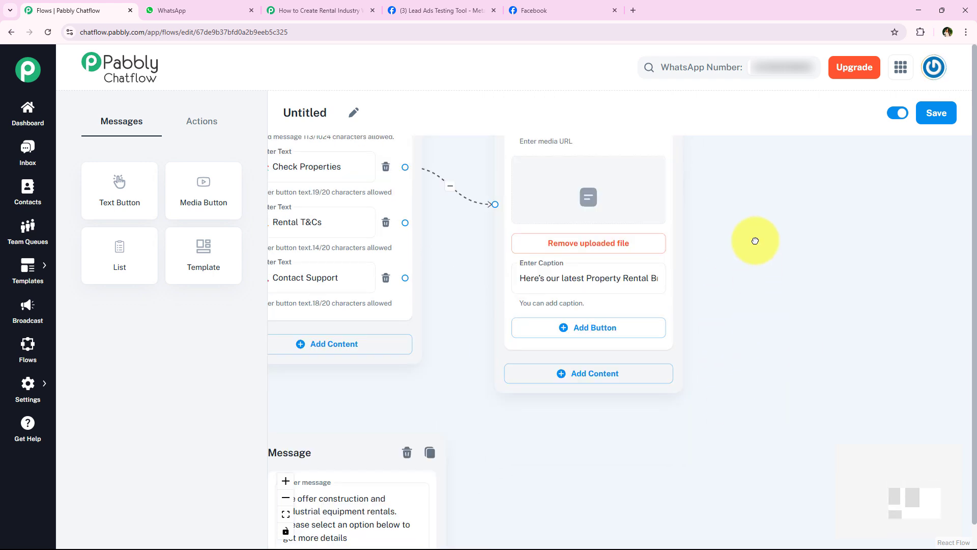
# - Add a Media Button message beside the Equipment Rentals message, connect the View Equipment button to it, and move it closer
pyautogui.scroll(-1, 557, 399)
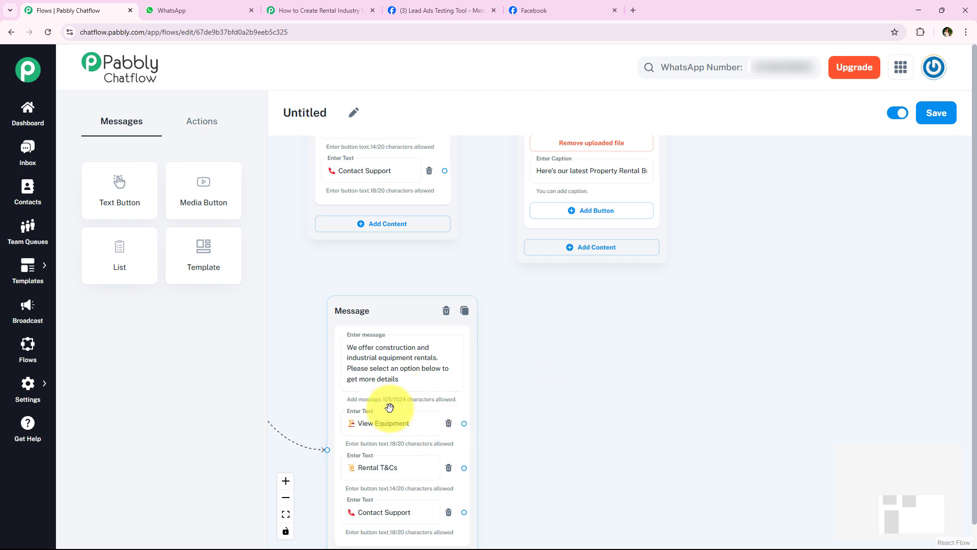
pyautogui.moveTo(202, 185); pyautogui.dragTo(672, 375)
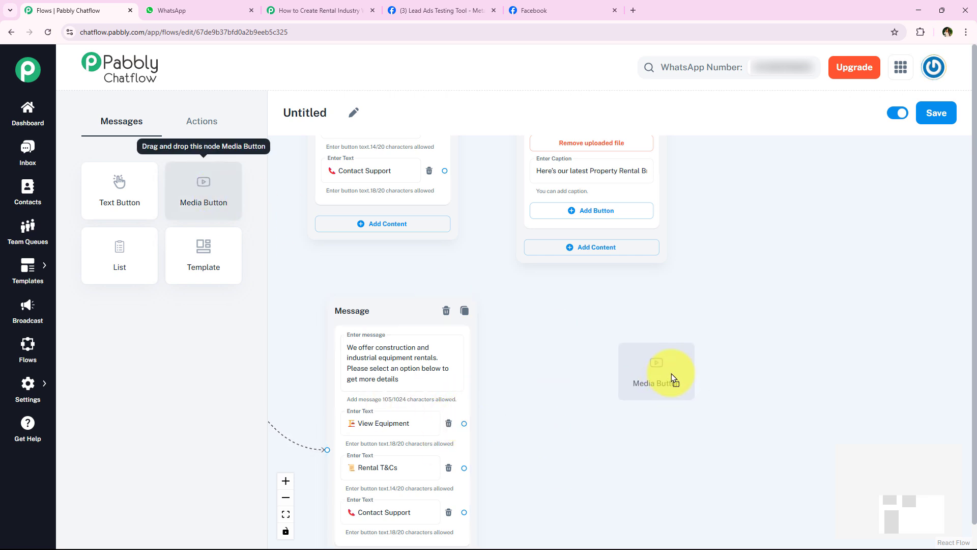
pyautogui.moveTo(494, 429); pyautogui.dragTo(599, 523)
pyautogui.moveTo(632, 382); pyautogui.dragTo(563, 311)
# - Review the flow from the welcome template's options through the rental messages to their brochure replies
pyautogui.scroll(-4, 811, 309)
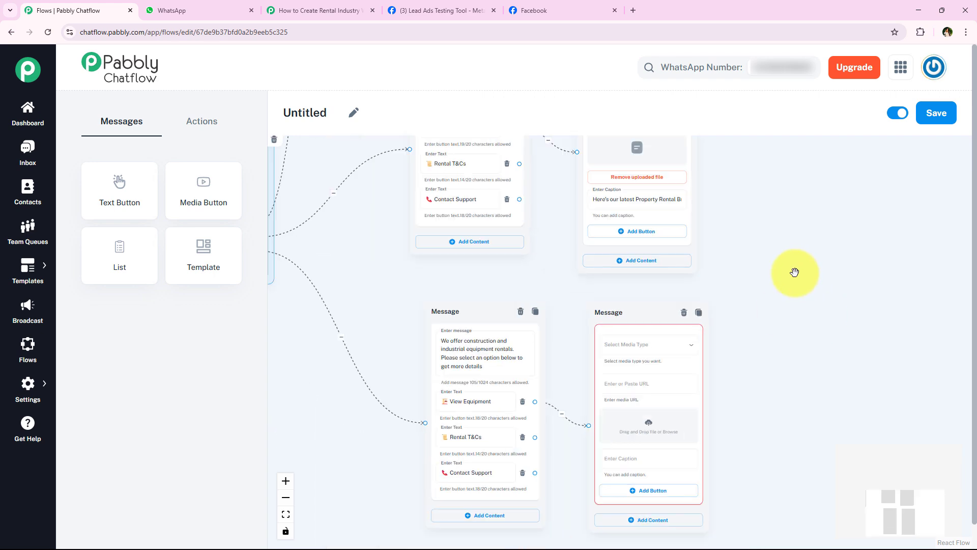
pyautogui.moveTo(801, 238); pyautogui.dragTo(777, 377)
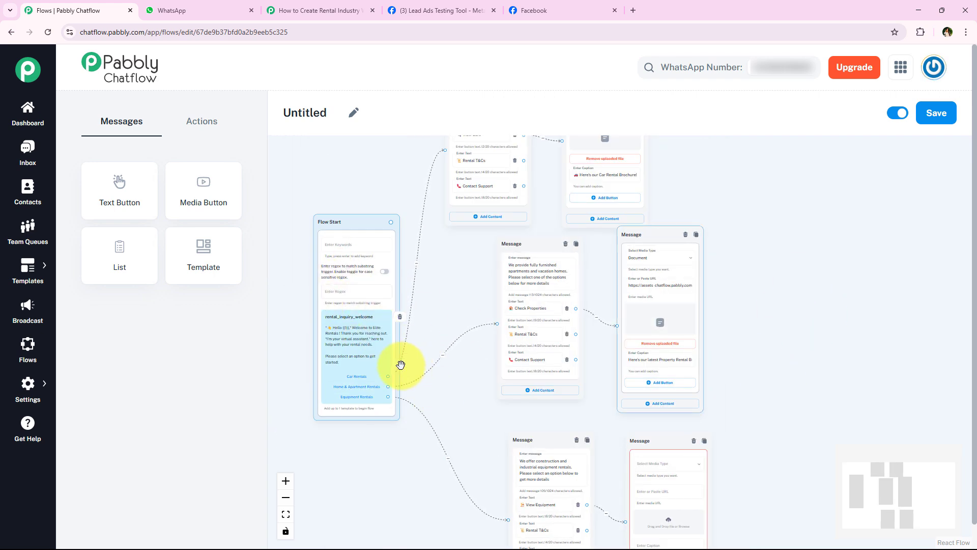
pyautogui.scroll(2, 400, 365)
pyautogui.scroll(1, 418, 330)
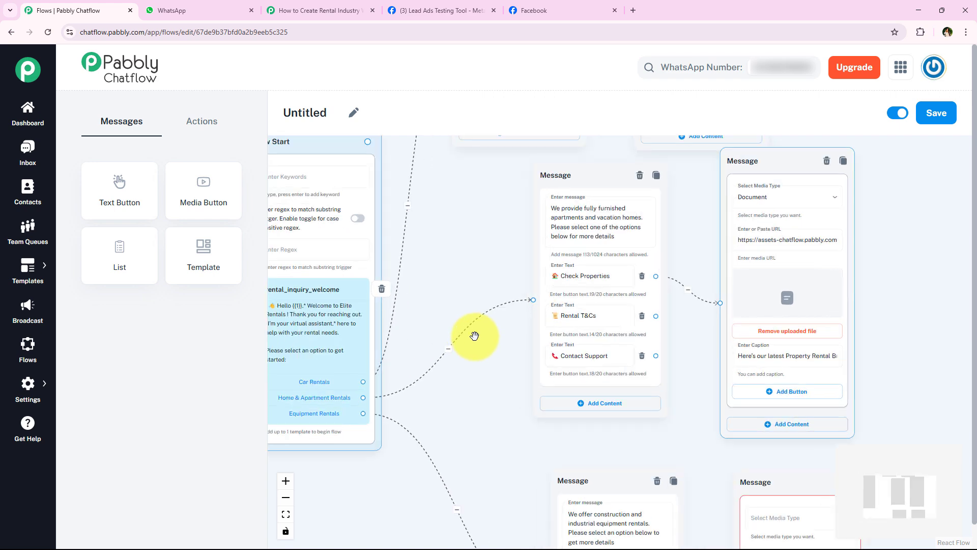
pyautogui.scroll(-2, 473, 334)
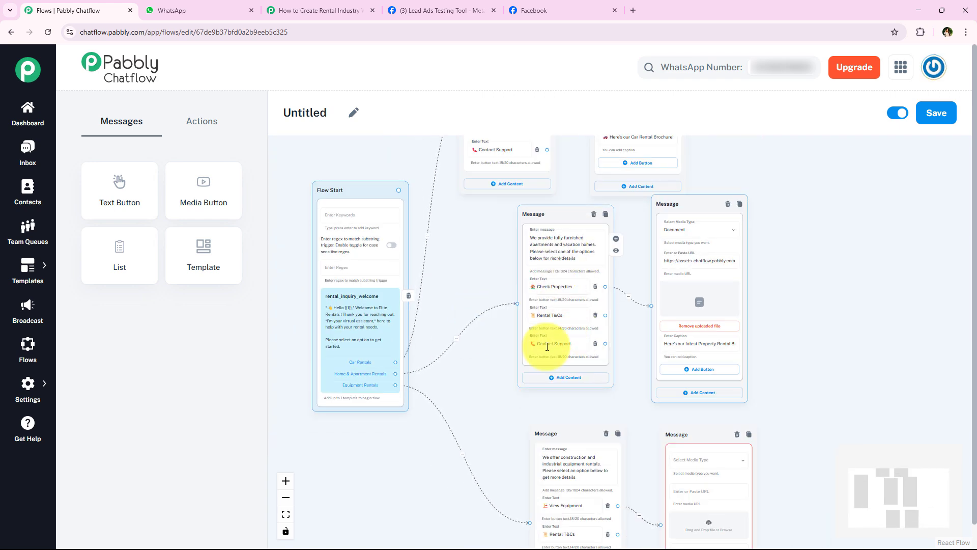
pyautogui.moveTo(458, 248); pyautogui.dragTo(348, 373)
pyautogui.scroll(2, 537, 252)
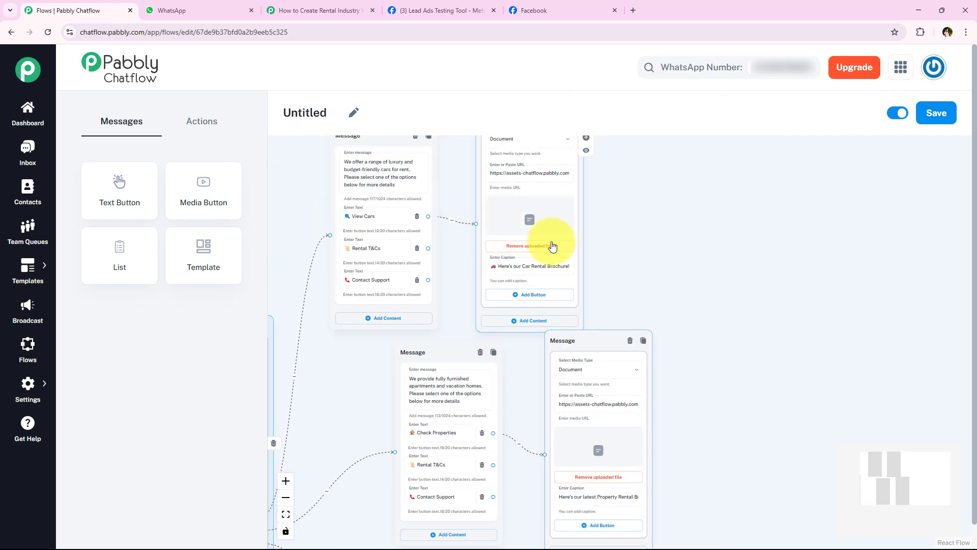
pyautogui.moveTo(737, 315); pyautogui.dragTo(697, 336)
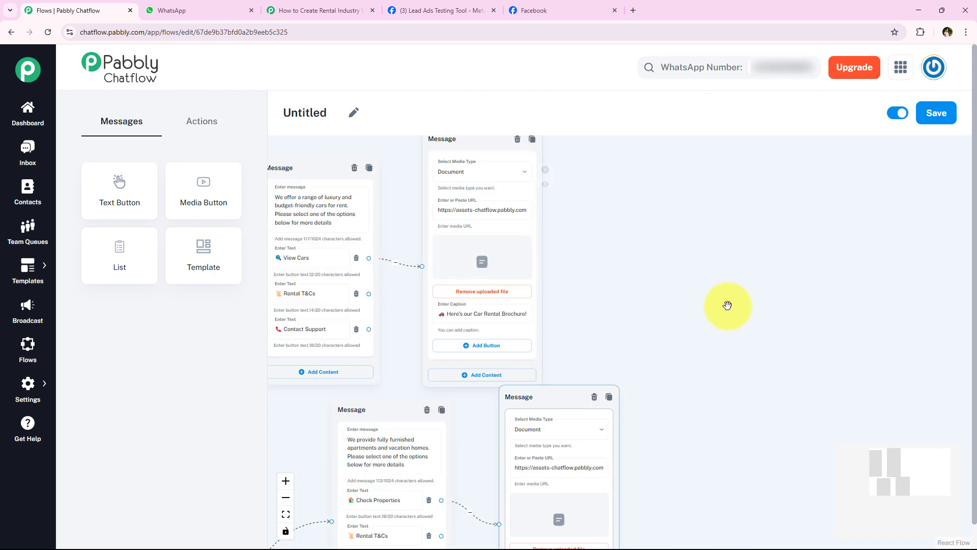
# - Attach the Equipment Brochure file from the Downloads folder to the View Equipment reply as a Document
pyautogui.moveTo(764, 539); pyautogui.dragTo(649, 136)
pyautogui.moveTo(624, 413); pyautogui.dragTo(697, 369)
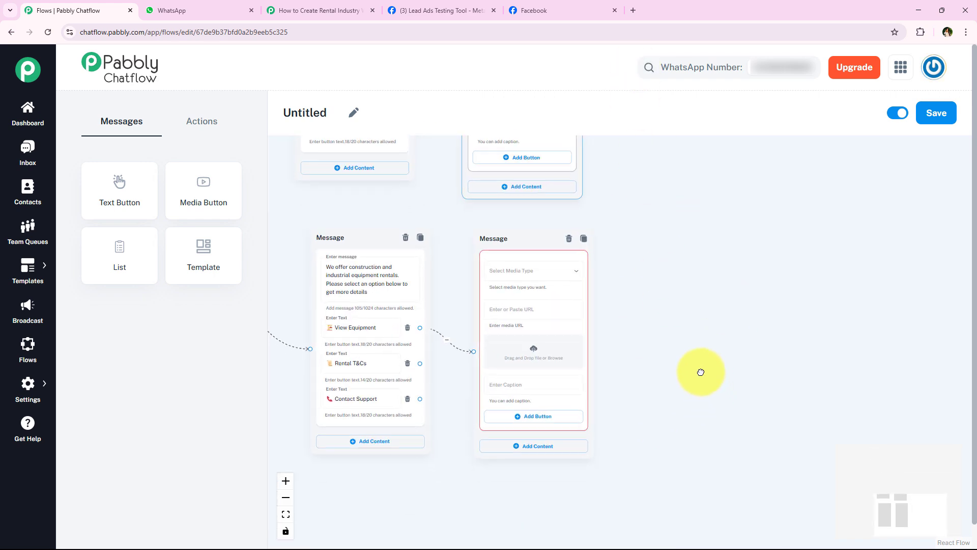
pyautogui.scroll(2, 697, 368)
pyautogui.moveTo(759, 393); pyautogui.dragTo(829, 397)
pyautogui.click(585, 376)
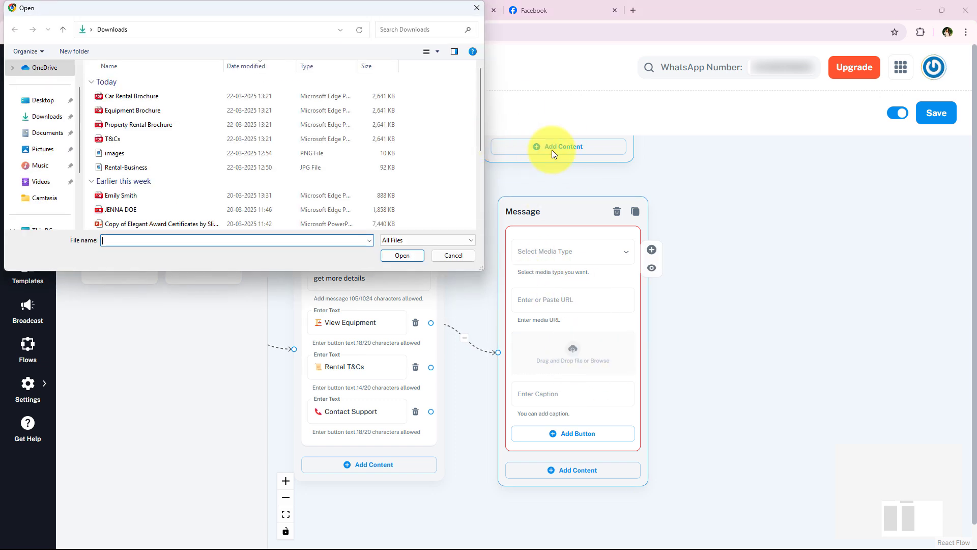
pyautogui.doubleClick(123, 111)
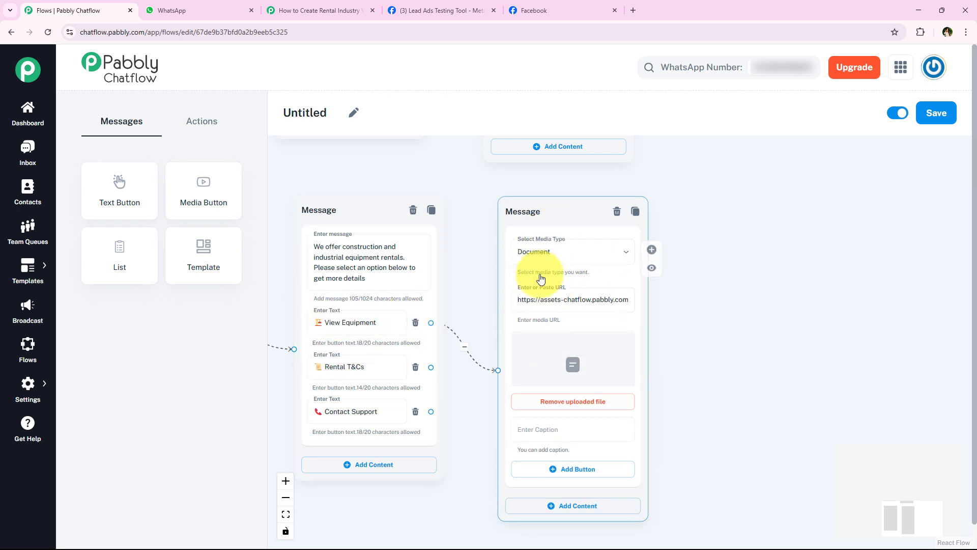
# - Paste the equipment brochure caption, ending in "free to reach out for more details!", into the View Equipment document message
pyautogui.moveTo(773, 425); pyautogui.dragTo(771, 402)
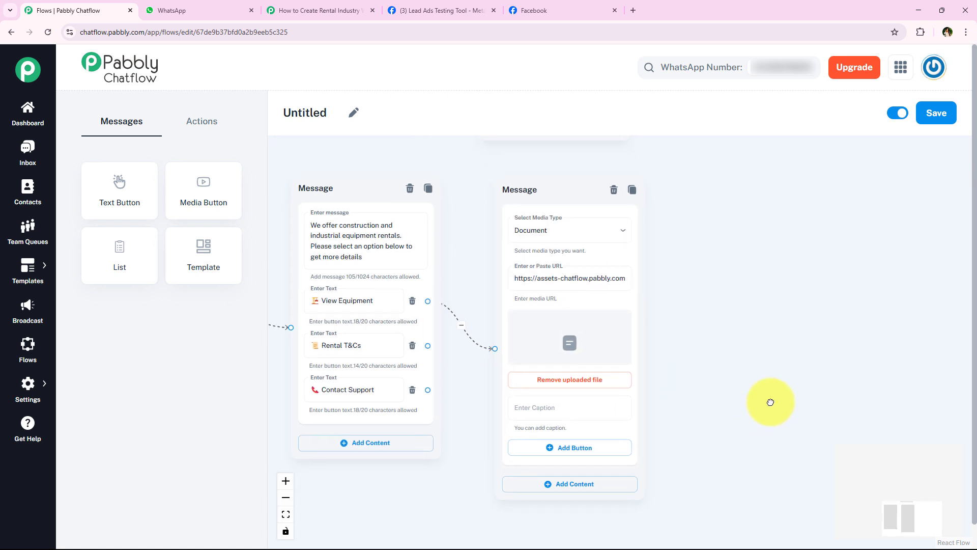
pyautogui.click(571, 405)
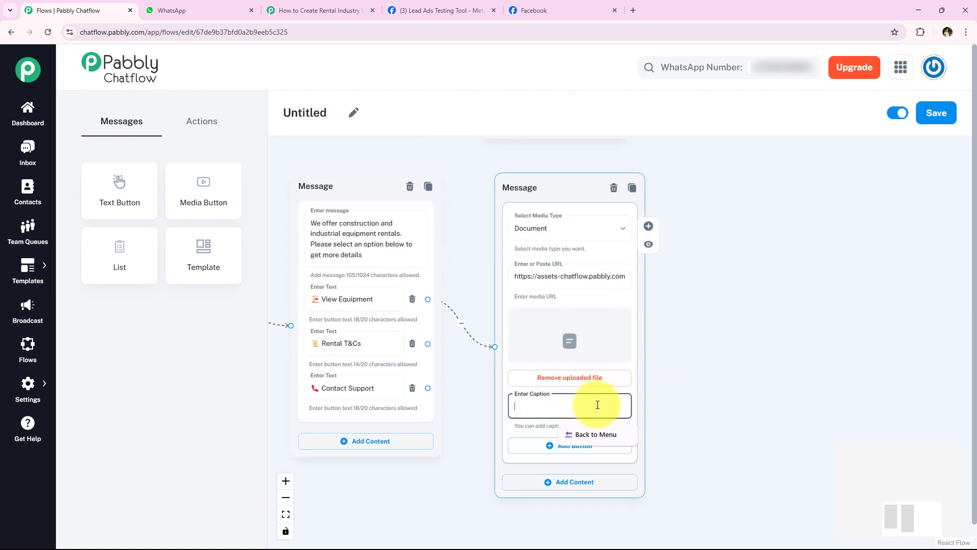
pyautogui.hotkey('ctrl', 'v')
pyautogui.scroll(-3, 717, 302)
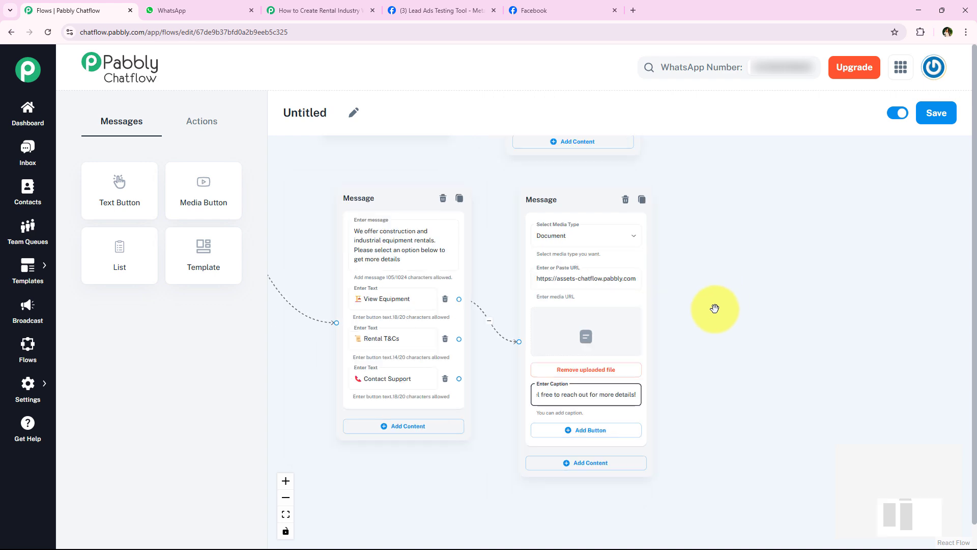
# - Move the car brochure document message farther from the Car Rentals message to widen the gap between them
pyautogui.scroll(10, 738, 283)
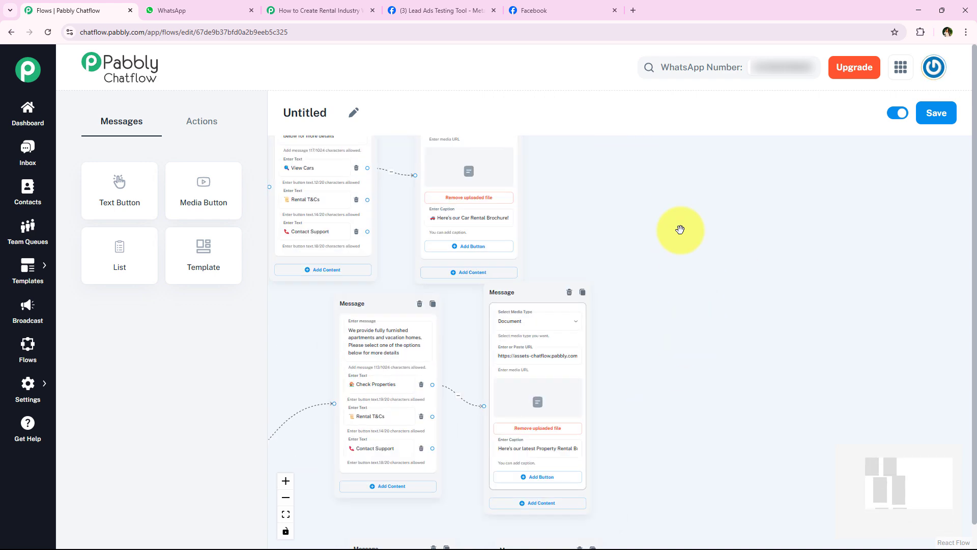
pyautogui.scroll(2, 686, 286)
pyautogui.moveTo(468, 201); pyautogui.dragTo(524, 180)
pyautogui.moveTo(639, 285); pyautogui.dragTo(669, 260)
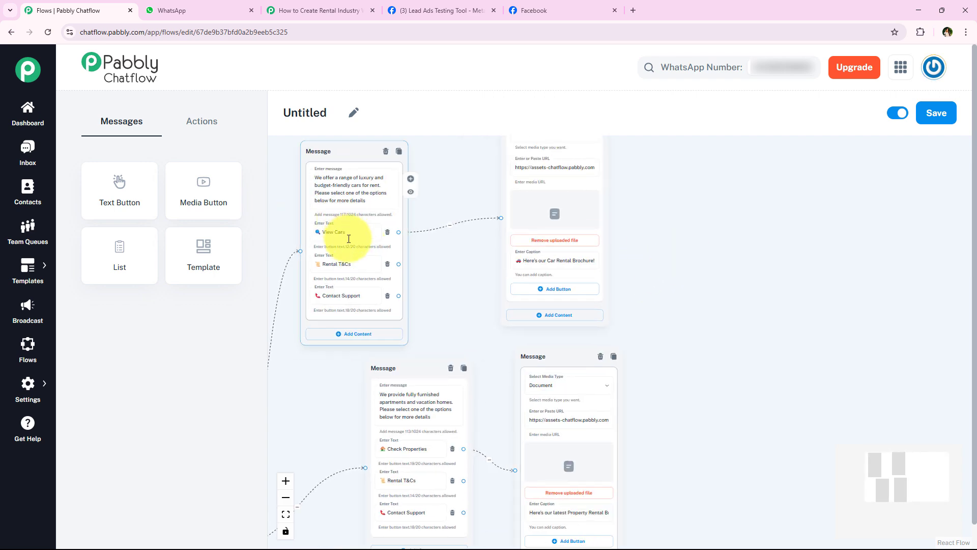
# - Add a Media message as the reply to the Rental T&Cs button of the car rental message
pyautogui.scroll(-5, 426, 322)
pyautogui.scroll(-6, 475, 268)
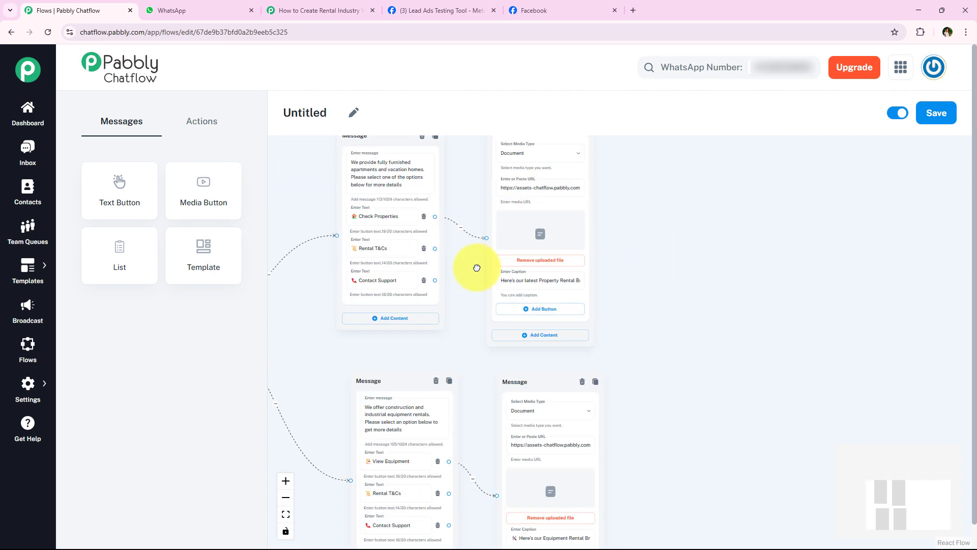
pyautogui.scroll(6, 312, 381)
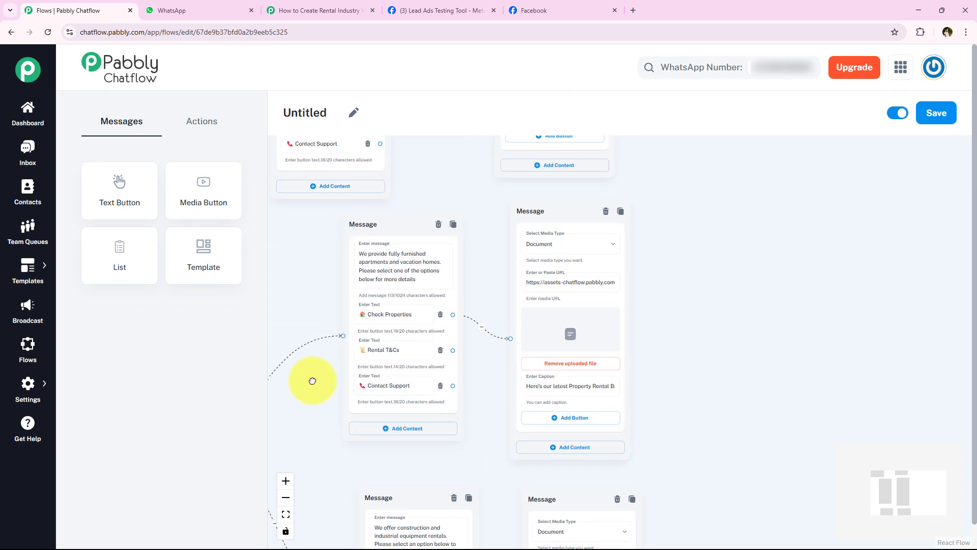
pyautogui.scroll(3, 447, 294)
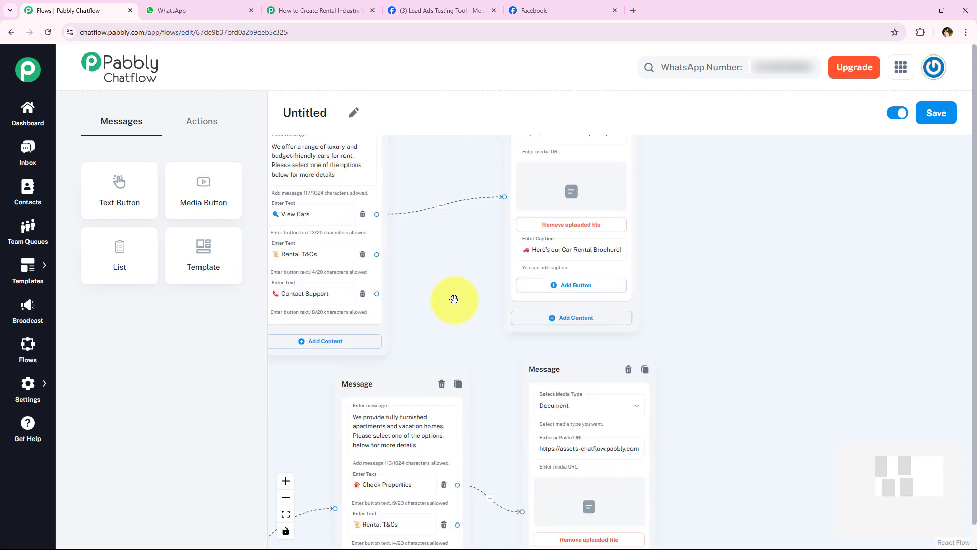
pyautogui.moveTo(406, 263); pyautogui.dragTo(873, 307)
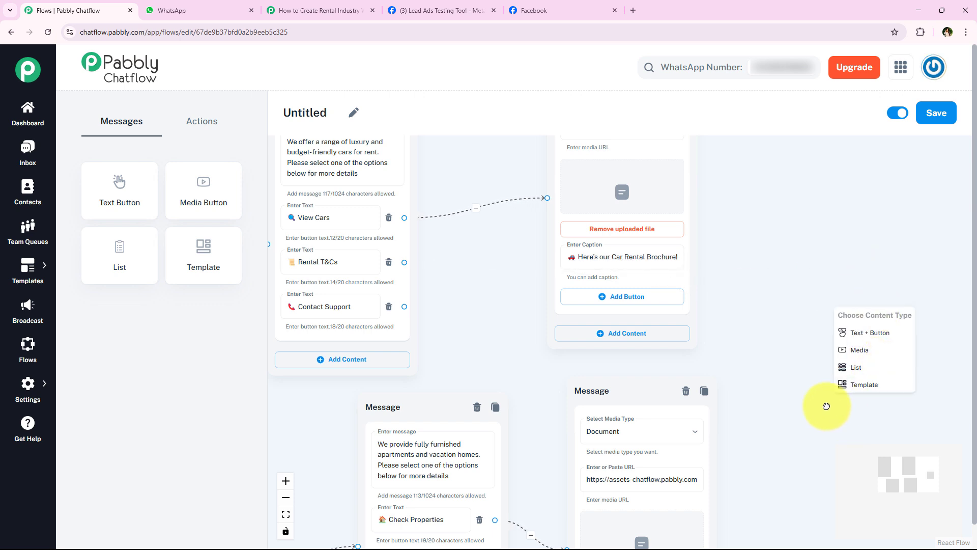
pyautogui.moveTo(827, 406); pyautogui.dragTo(780, 362)
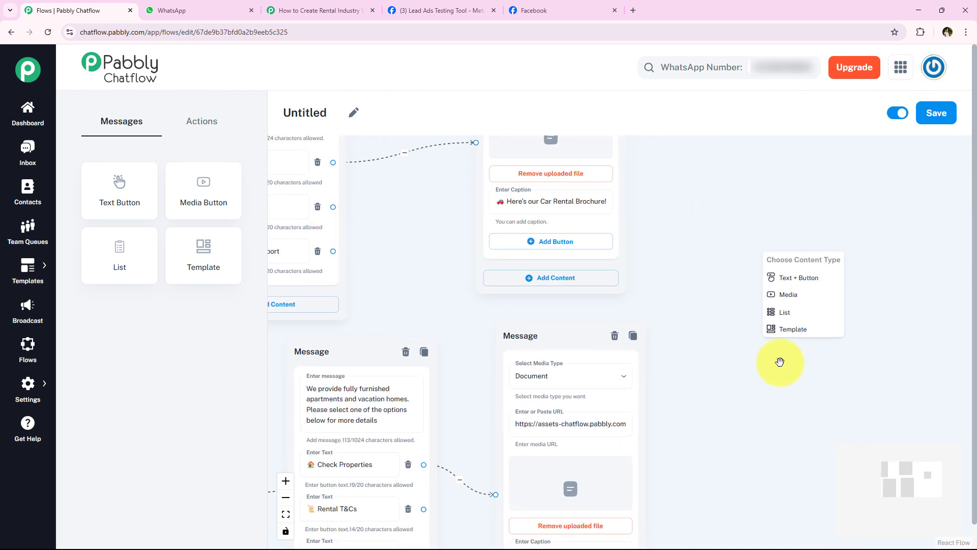
pyautogui.click(776, 304)
pyautogui.click(775, 301)
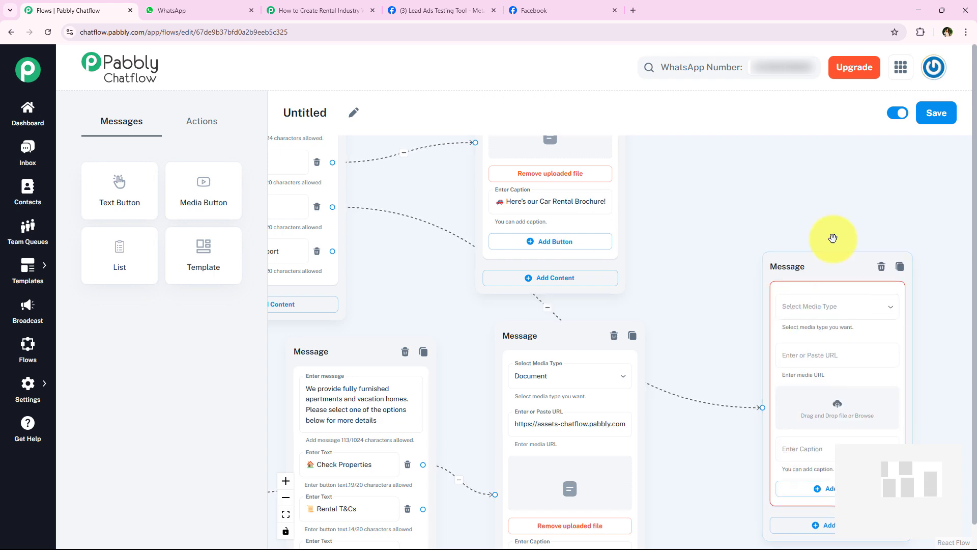
# - Attach the T&Cs file from the Downloads folder to the new Rental T&Cs media message as a Document
pyautogui.moveTo(797, 268); pyautogui.dragTo(785, 212)
pyautogui.moveTo(426, 277); pyautogui.dragTo(328, 270)
pyautogui.scroll(2, 664, 332)
pyautogui.click(777, 333)
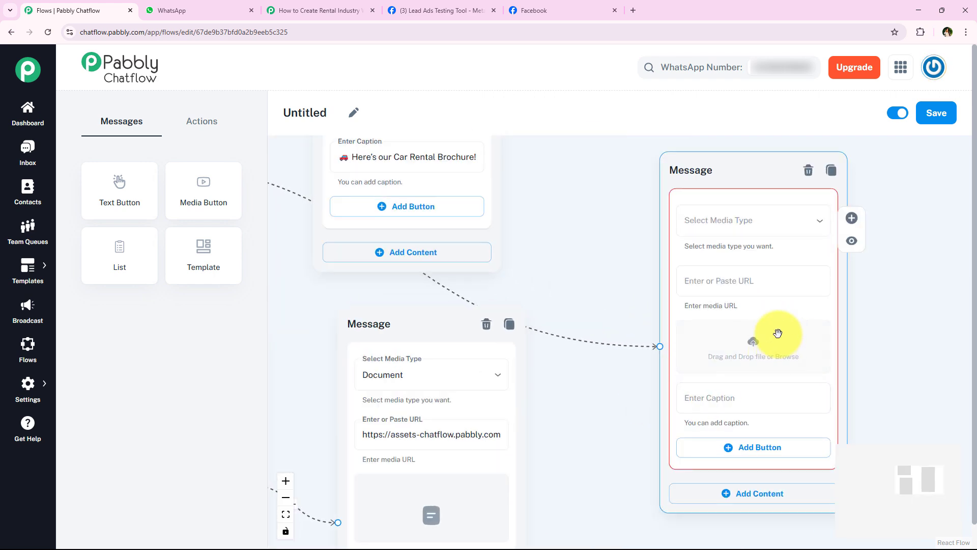
pyautogui.click(746, 337)
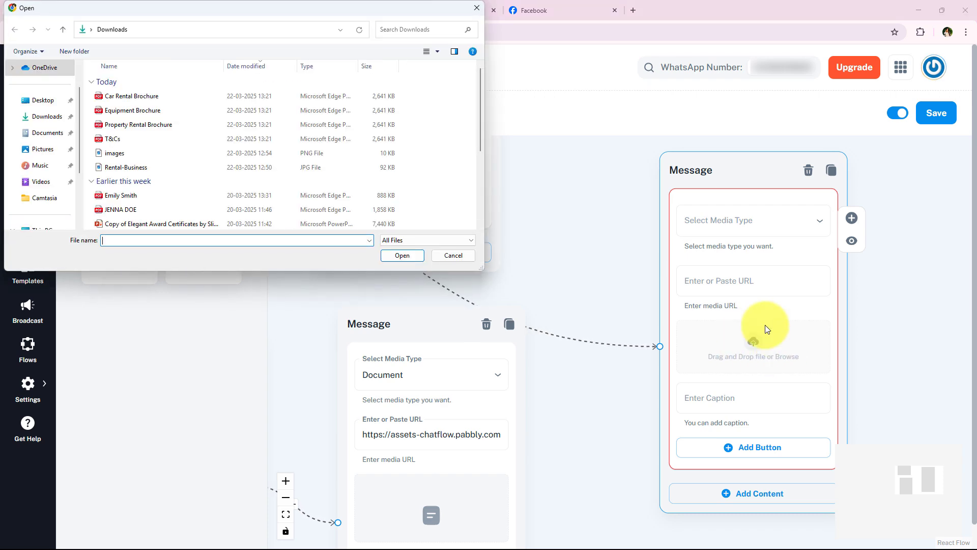
pyautogui.doubleClick(115, 136)
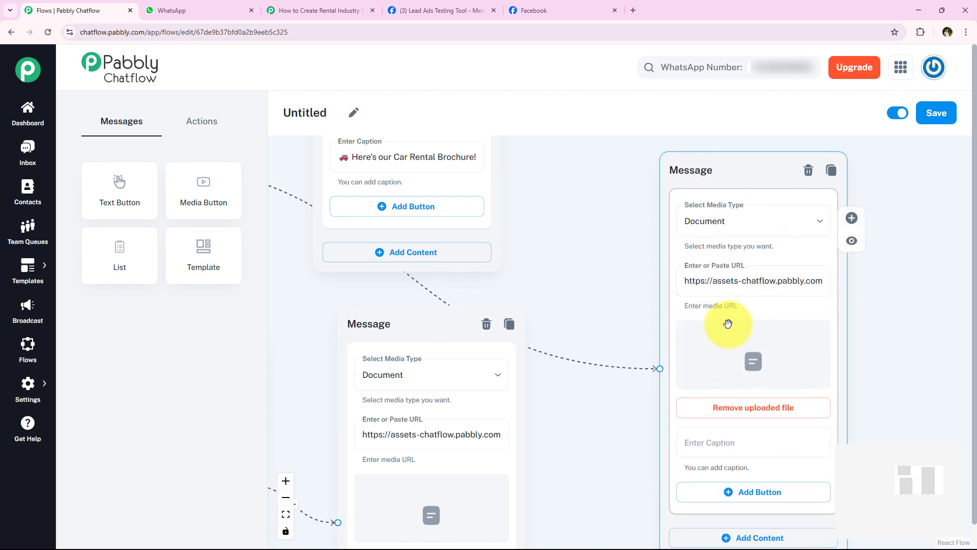
# - Paste the caption beginning "Please review our rental terms" into the T&Cs document message
pyautogui.moveTo(865, 355); pyautogui.dragTo(837, 256)
pyautogui.click(747, 350)
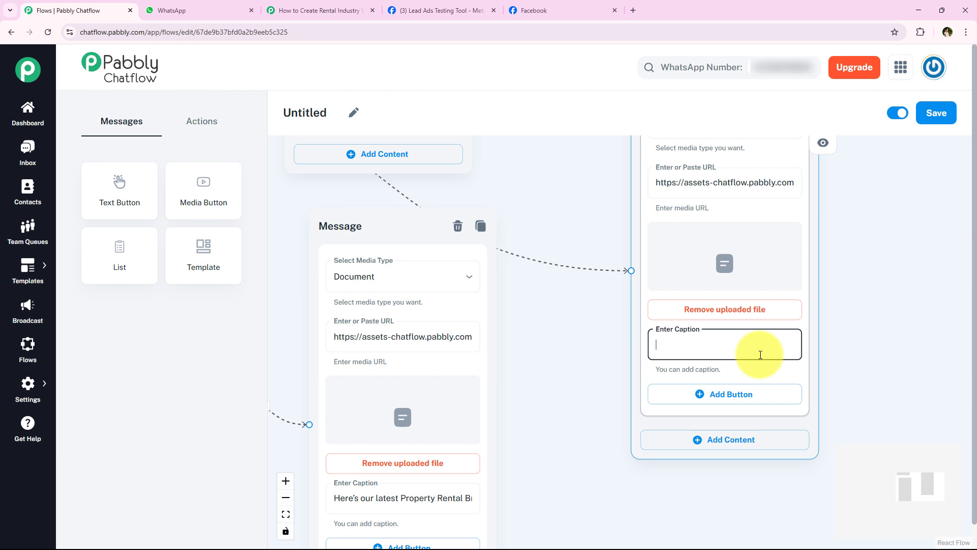
pyautogui.hotkey('ctrl', 'v')
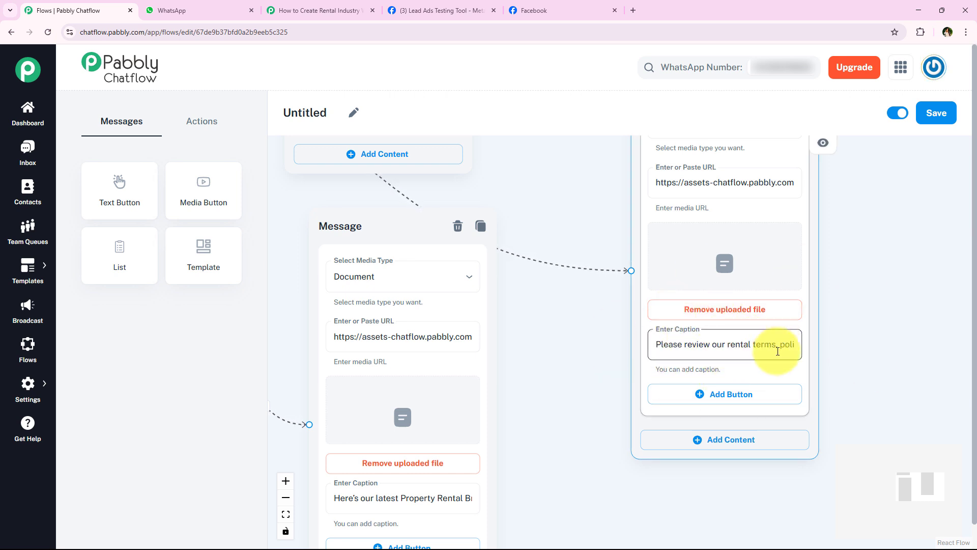
# - Examine how the car rental message's buttons link to their replies and locate the property message's Rental T&Cs button
pyautogui.scroll(-5, 872, 283)
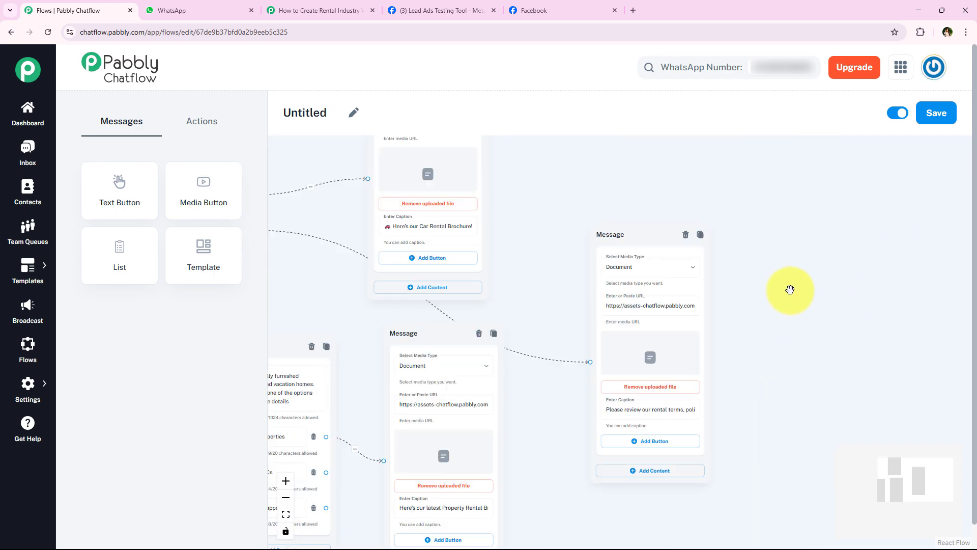
pyautogui.moveTo(790, 290); pyautogui.dragTo(839, 313)
pyautogui.moveTo(322, 297); pyautogui.dragTo(447, 296)
pyautogui.scroll(1, 365, 239)
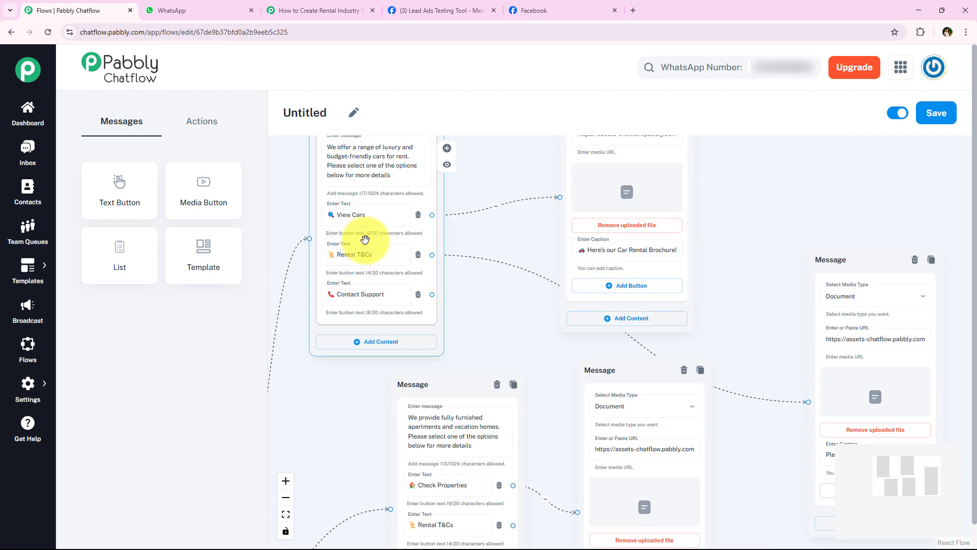
pyautogui.moveTo(529, 323); pyautogui.dragTo(411, 177)
pyautogui.moveTo(379, 310); pyautogui.dragTo(455, 238)
pyautogui.moveTo(388, 170); pyautogui.dragTo(319, 286)
pyautogui.moveTo(437, 402); pyautogui.dragTo(485, 325)
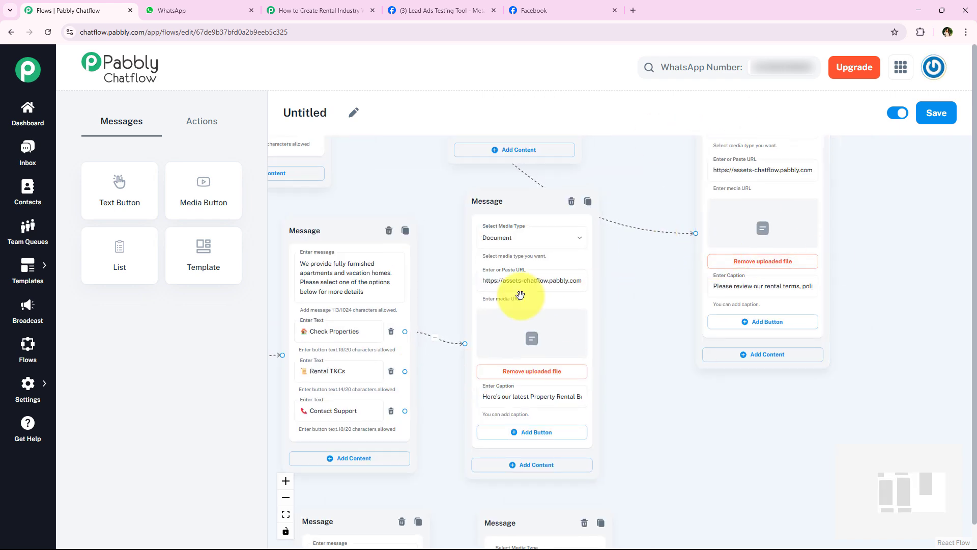
# - Connect the Rental T&Cs buttons of the property and equipment messages to the existing T&Cs document message
pyautogui.click(415, 368)
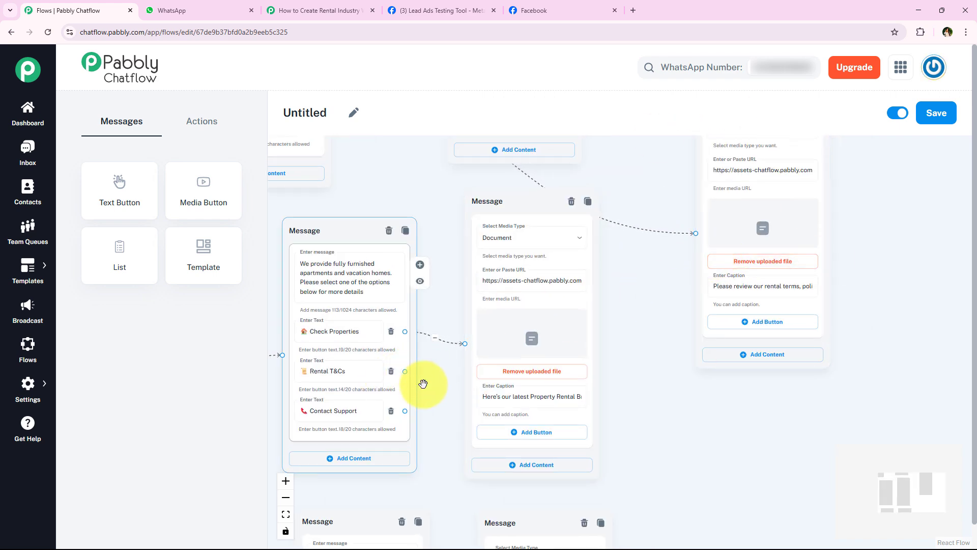
pyautogui.scroll(-5, 423, 383)
pyautogui.scroll(3, 464, 301)
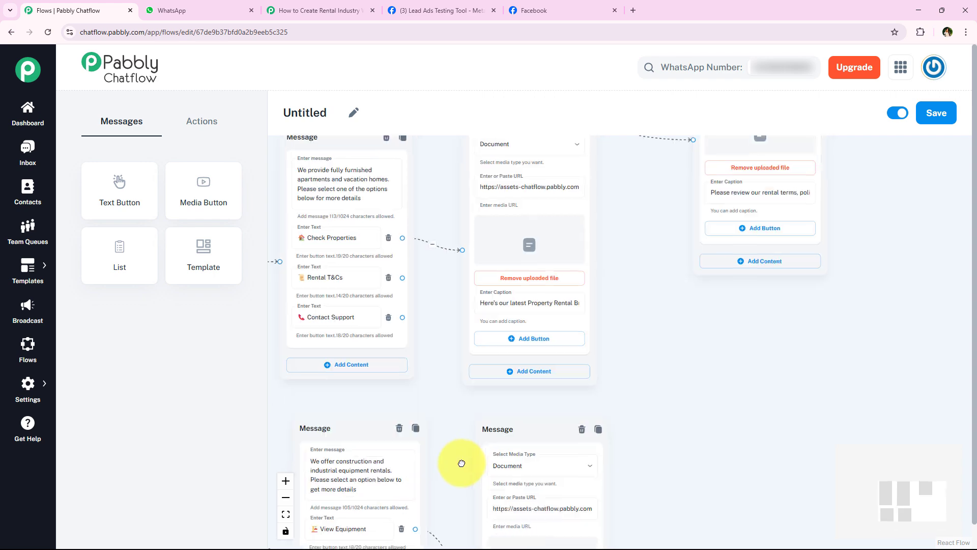
pyautogui.moveTo(462, 463); pyautogui.dragTo(462, 465)
pyautogui.scroll(-3, 442, 339)
pyautogui.moveTo(429, 215); pyautogui.dragTo(416, 376)
pyautogui.moveTo(421, 315); pyautogui.dragTo(528, 294)
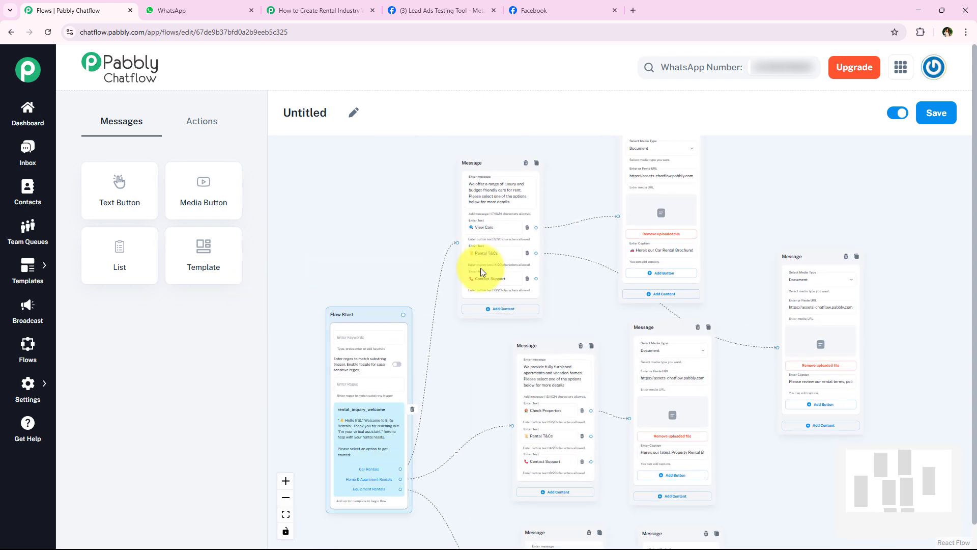
pyautogui.moveTo(457, 397); pyautogui.dragTo(358, 316)
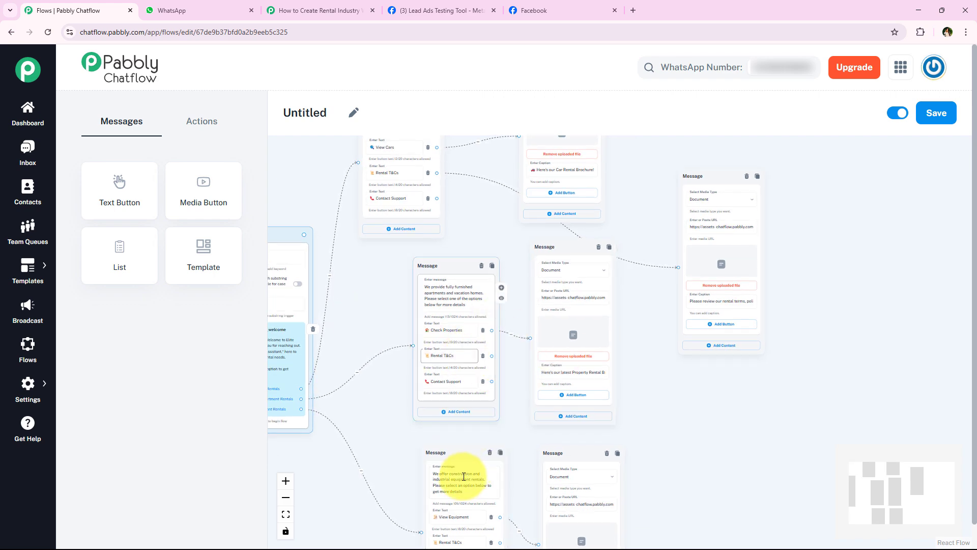
pyautogui.moveTo(402, 445); pyautogui.dragTo(359, 396)
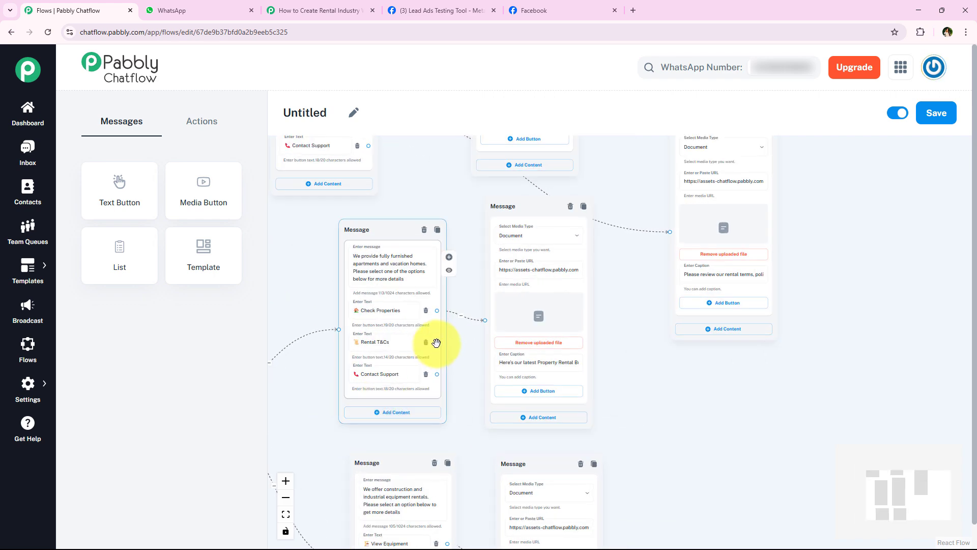
pyautogui.moveTo(437, 342); pyautogui.dragTo(652, 263)
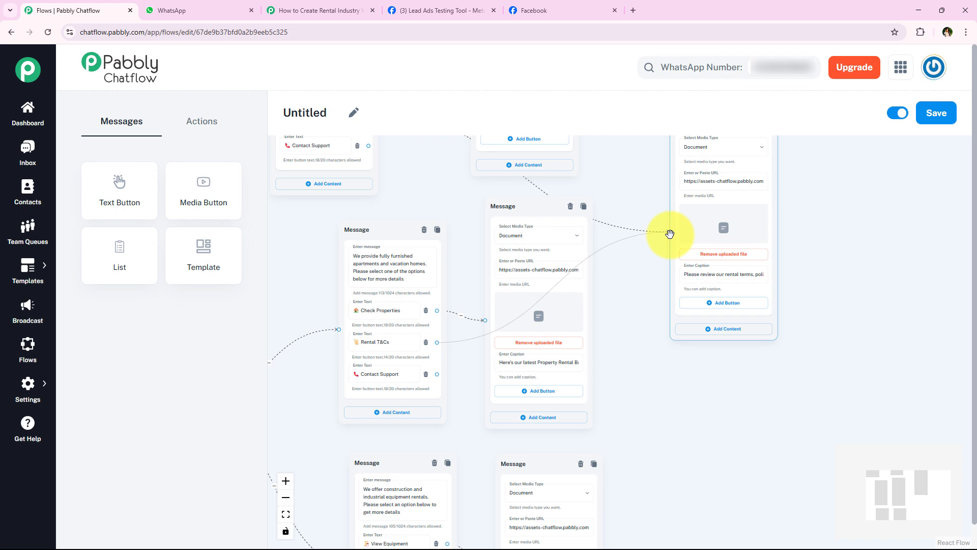
pyautogui.scroll(-3, 656, 312)
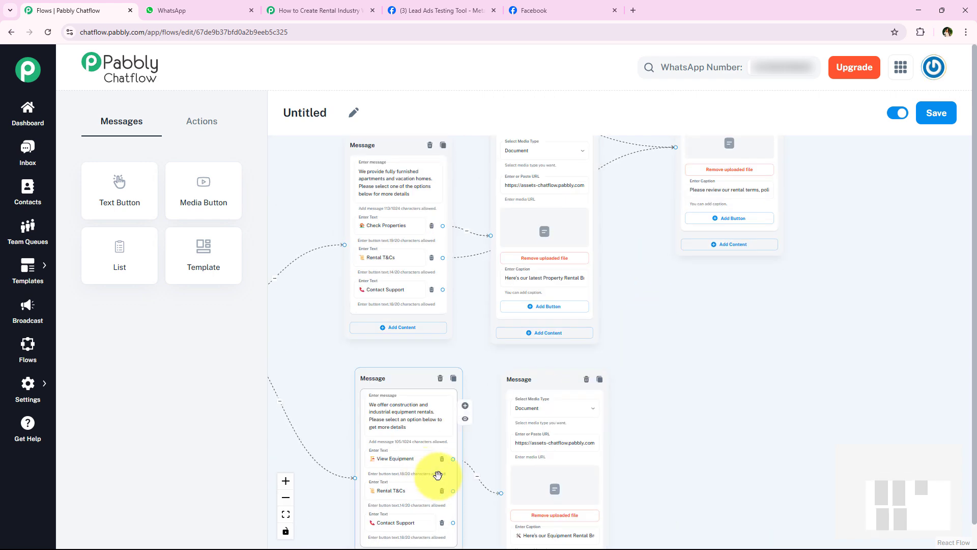
pyautogui.moveTo(648, 184); pyautogui.dragTo(672, 192)
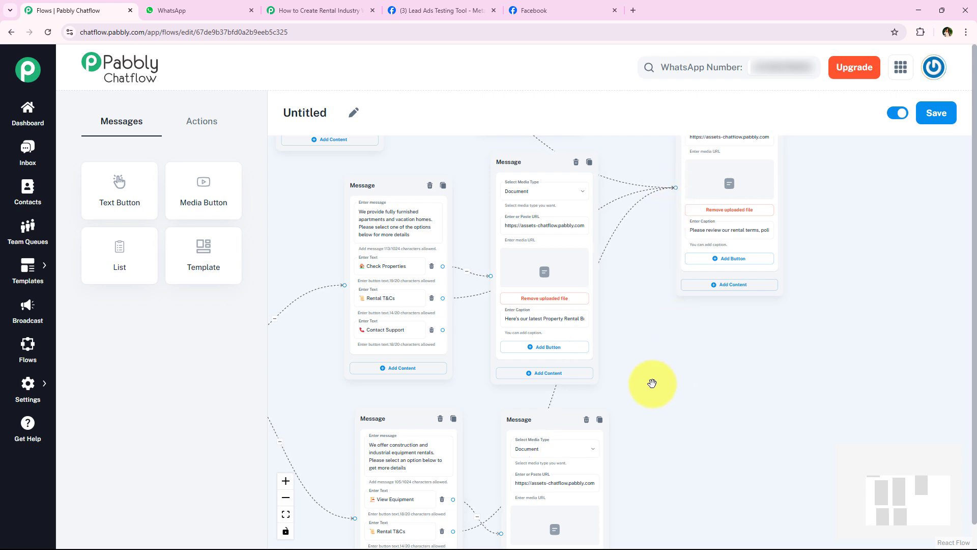
# - Review the Rental T&Cs links converging on the T&Cs document message and the Contact Support buttons of the rental messages
pyautogui.scroll(5, 650, 383)
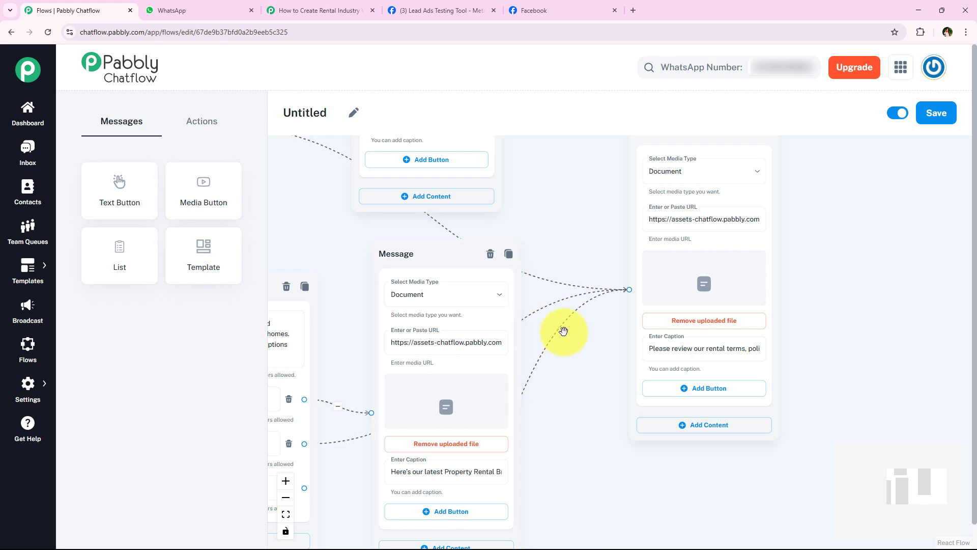
pyautogui.scroll(-5, 563, 331)
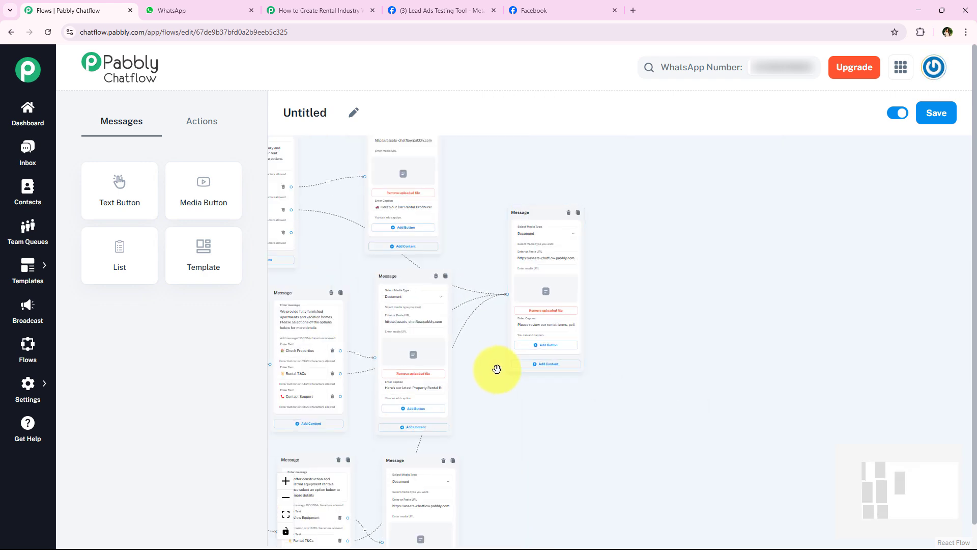
pyautogui.scroll(4, 319, 280)
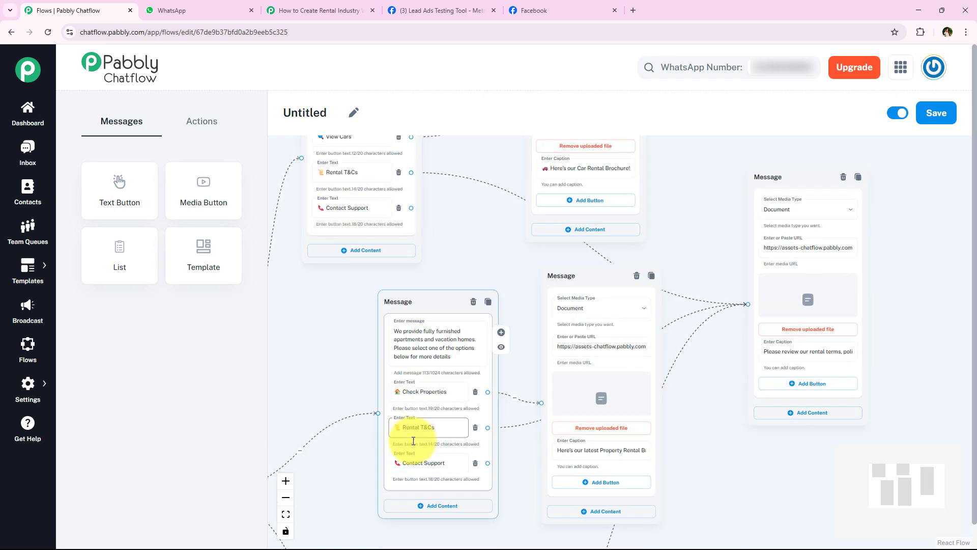
pyautogui.scroll(-1, 342, 424)
pyautogui.moveTo(353, 479); pyautogui.dragTo(356, 423)
pyautogui.scroll(2, 332, 338)
pyautogui.moveTo(333, 348); pyautogui.dragTo(321, 459)
pyautogui.scroll(-3, 445, 294)
pyautogui.moveTo(420, 292); pyautogui.dragTo(368, 326)
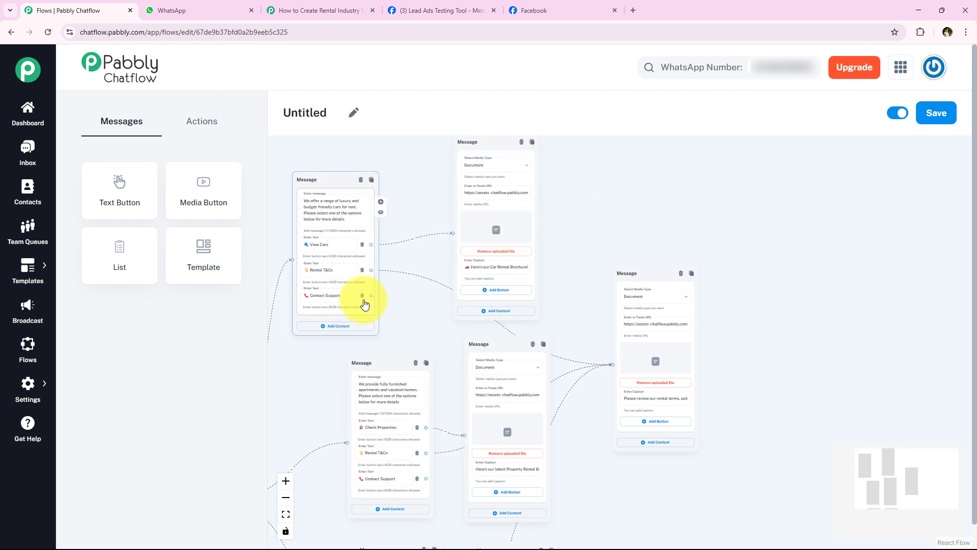
# - Add a Text + Button reply to the car message's Contact Support button, with the text starting "Need assistance? Our team is ready to help!"
pyautogui.moveTo(645, 197); pyautogui.dragTo(633, 193)
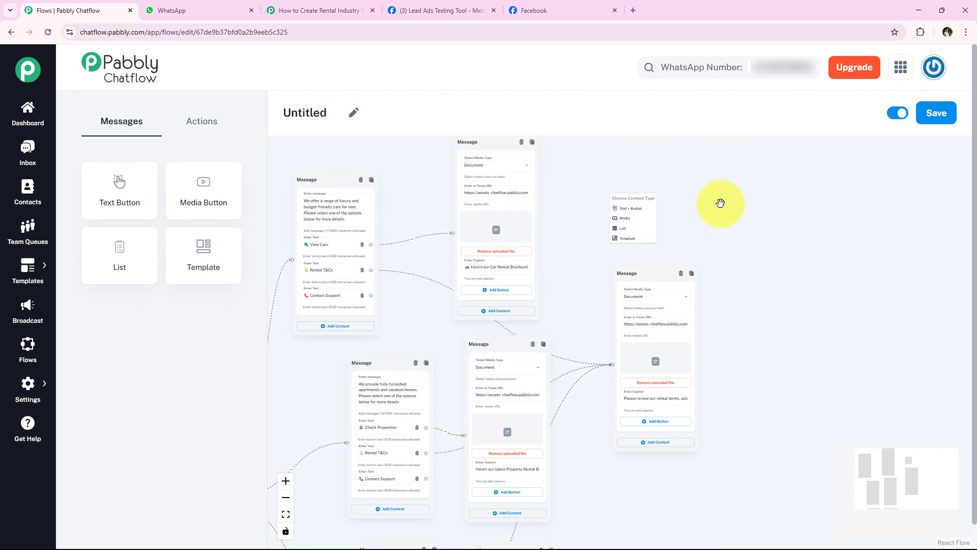
pyautogui.moveTo(721, 203); pyautogui.dragTo(695, 279)
pyautogui.scroll(3, 688, 269)
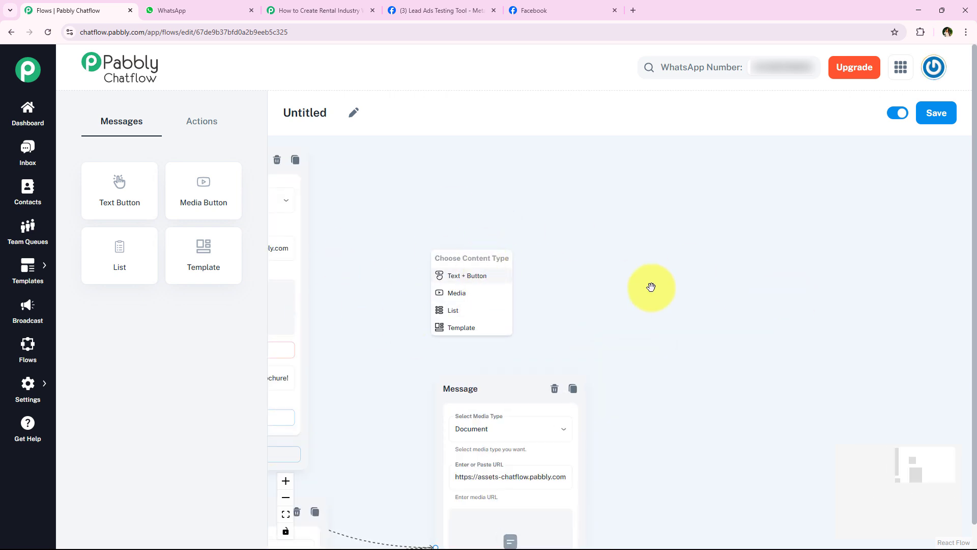
pyautogui.moveTo(651, 287); pyautogui.dragTo(643, 240)
pyautogui.click(466, 271)
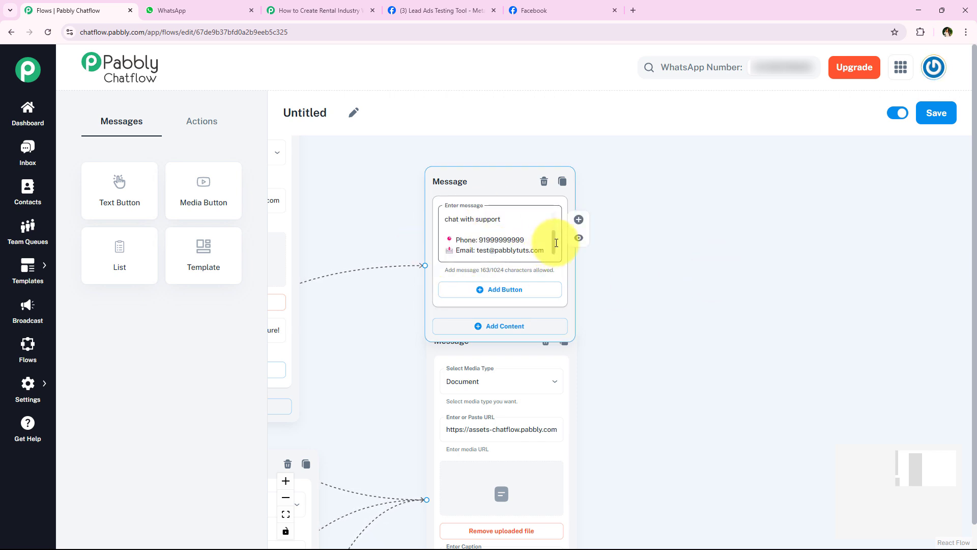
# - Check the pasted support text and move the support message farther from the T&Cs document message
pyautogui.moveTo(556, 243); pyautogui.dragTo(556, 223)
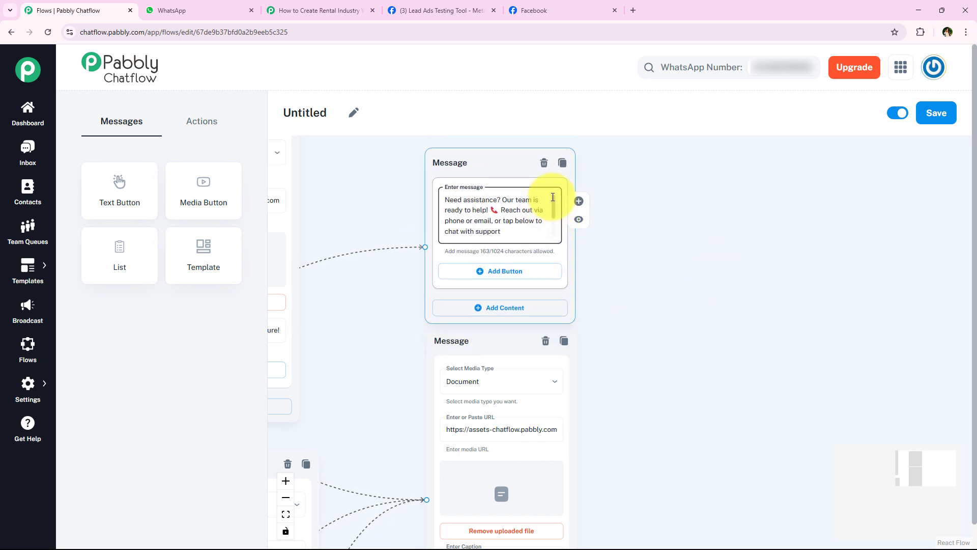
pyautogui.scroll(-3, 544, 208)
pyautogui.scroll(-5, 730, 245)
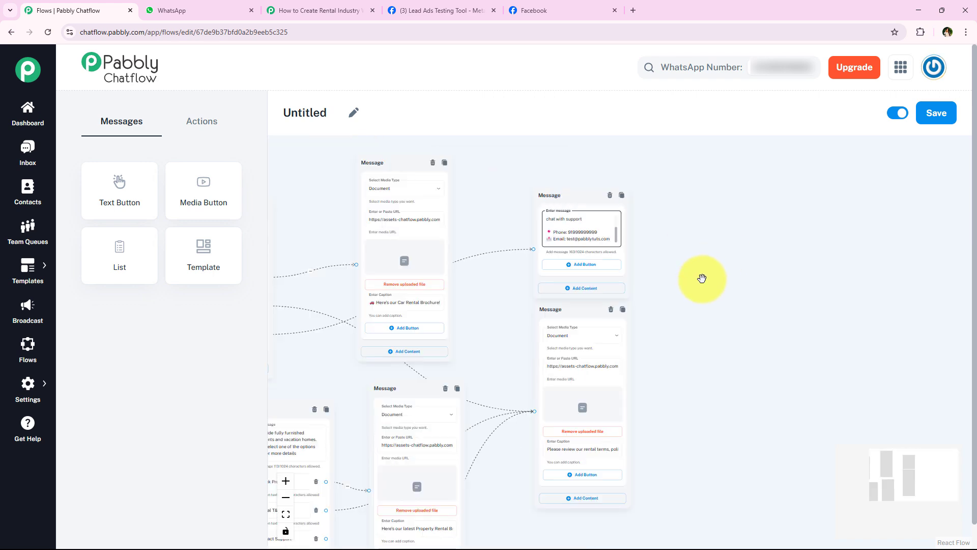
pyautogui.moveTo(578, 195); pyautogui.dragTo(595, 169)
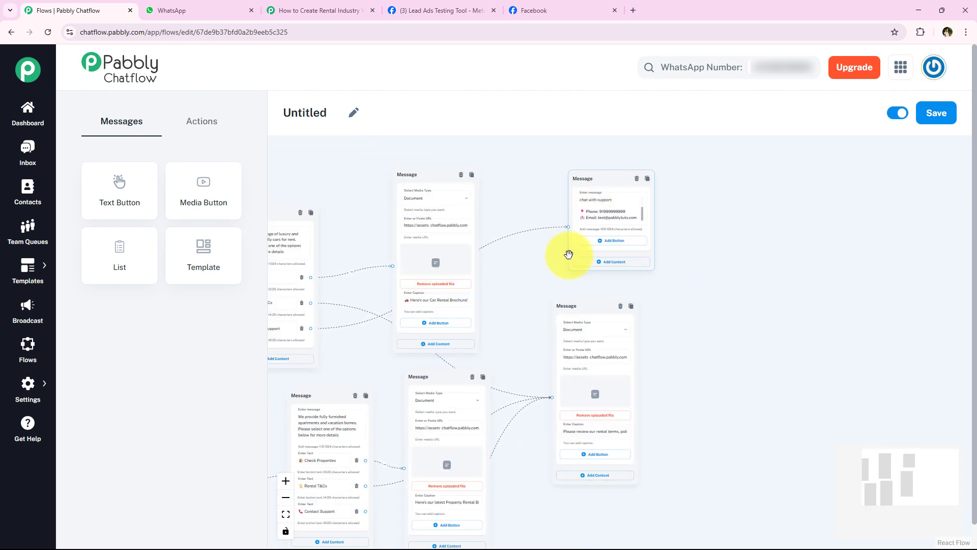
pyautogui.moveTo(560, 257); pyautogui.dragTo(612, 269)
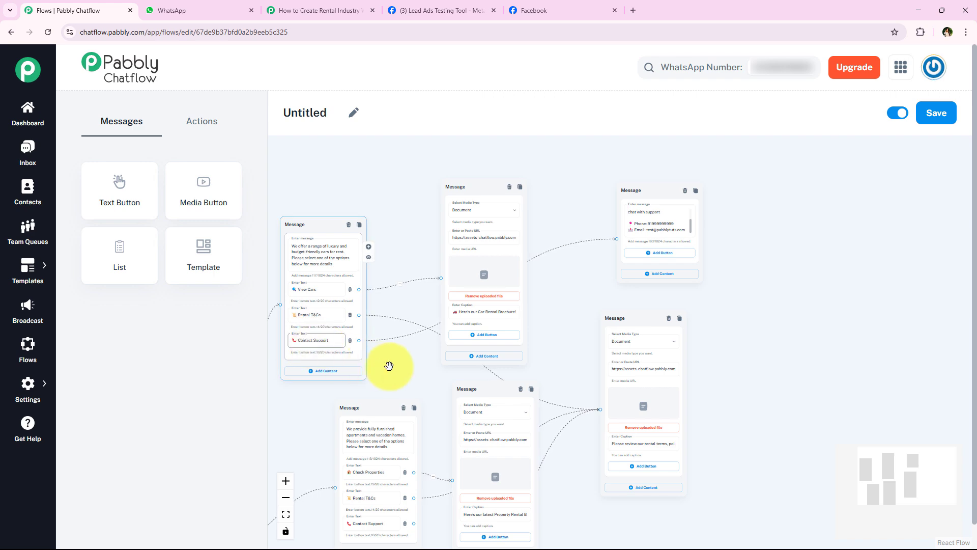
# - Connect the Contact Support button of the property rentals message to the existing support message
pyautogui.moveTo(391, 366); pyautogui.dragTo(352, 284)
pyautogui.click(357, 359)
pyautogui.moveTo(378, 442); pyautogui.dragTo(579, 176)
pyautogui.moveTo(554, 233); pyautogui.dragTo(556, 185)
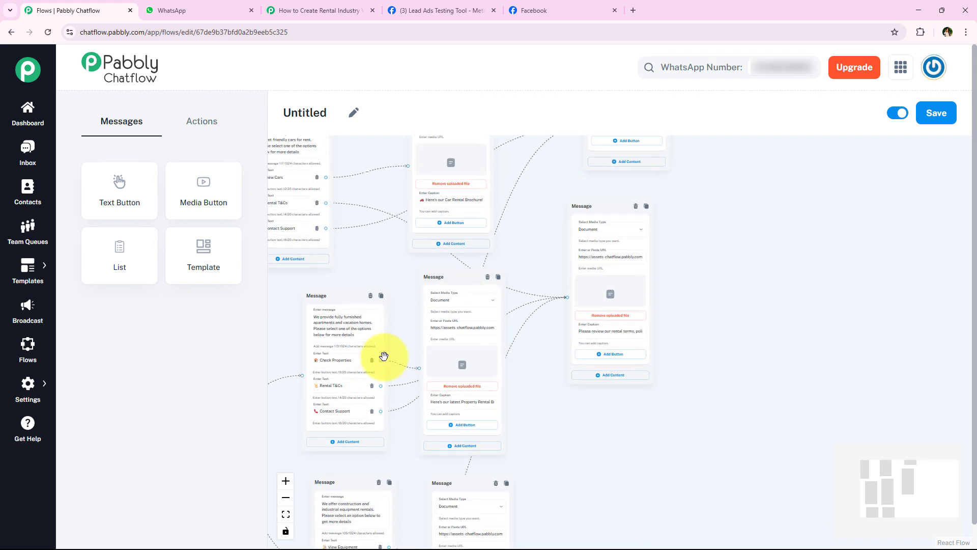
# - Connect the Contact Support button of the equipment rentals message to the same support message
pyautogui.scroll(-2, 411, 480)
pyautogui.click(380, 501)
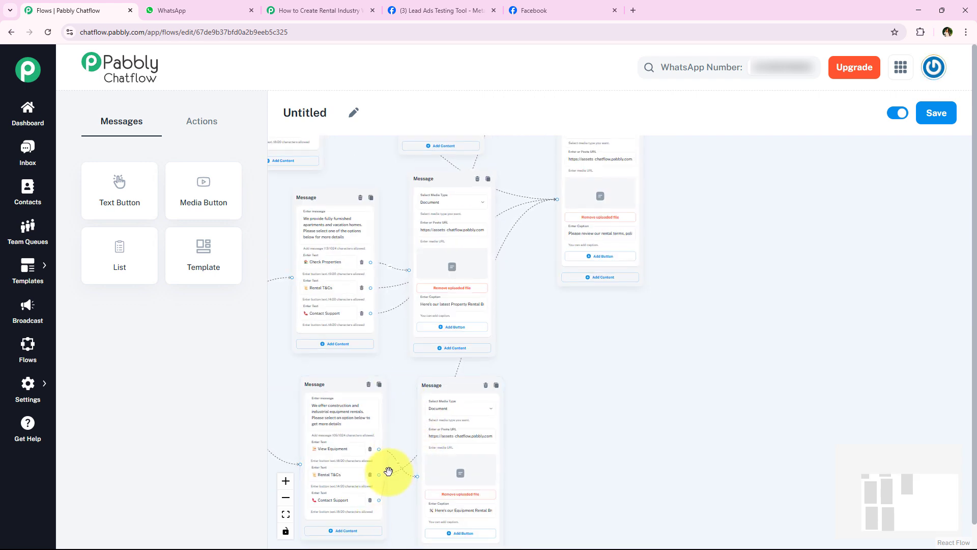
pyautogui.scroll(-3, 619, 399)
pyautogui.click(472, 459)
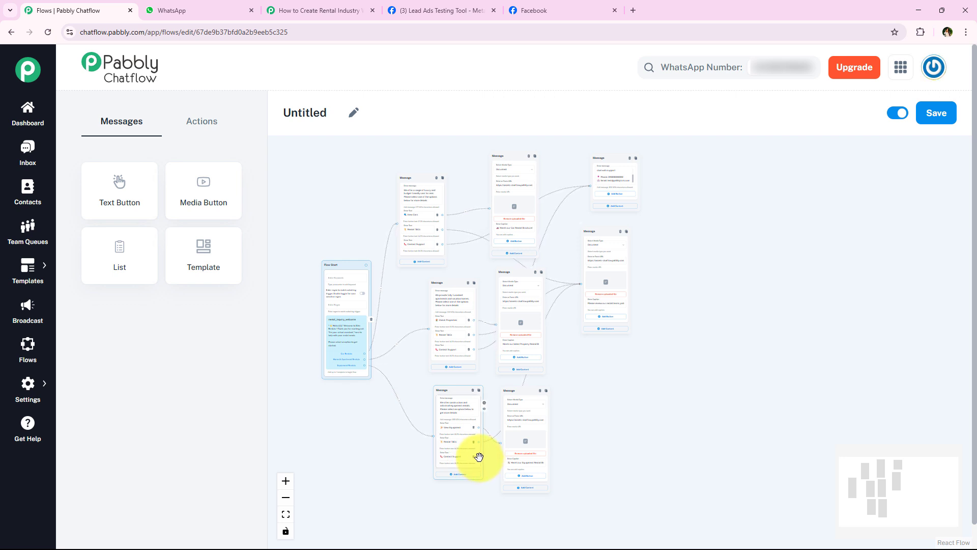
pyautogui.click(594, 186)
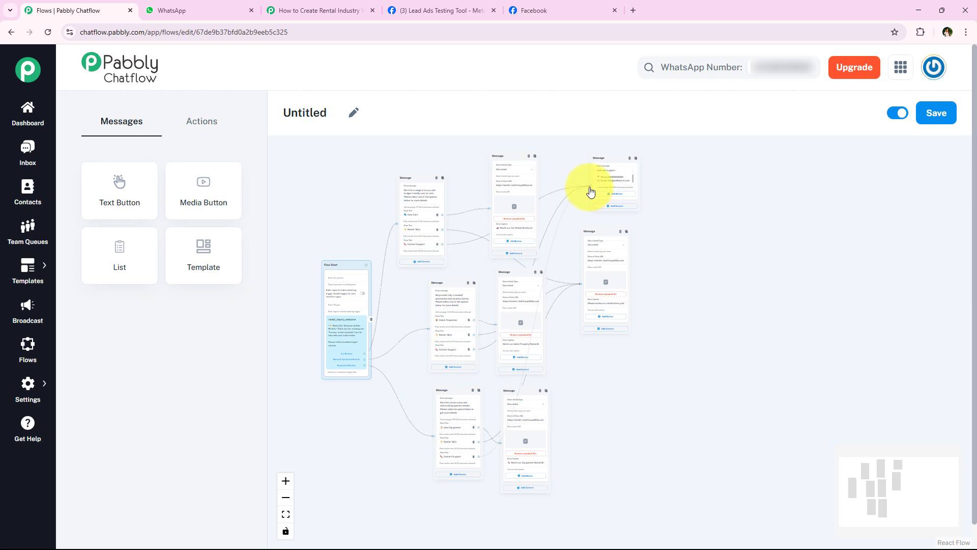
pyautogui.moveTo(589, 188); pyautogui.dragTo(589, 187)
# - Review the Contact Support links converging on the support message and the layout of the whole flow
pyautogui.scroll(3, 633, 295)
pyautogui.moveTo(665, 237); pyautogui.dragTo(678, 342)
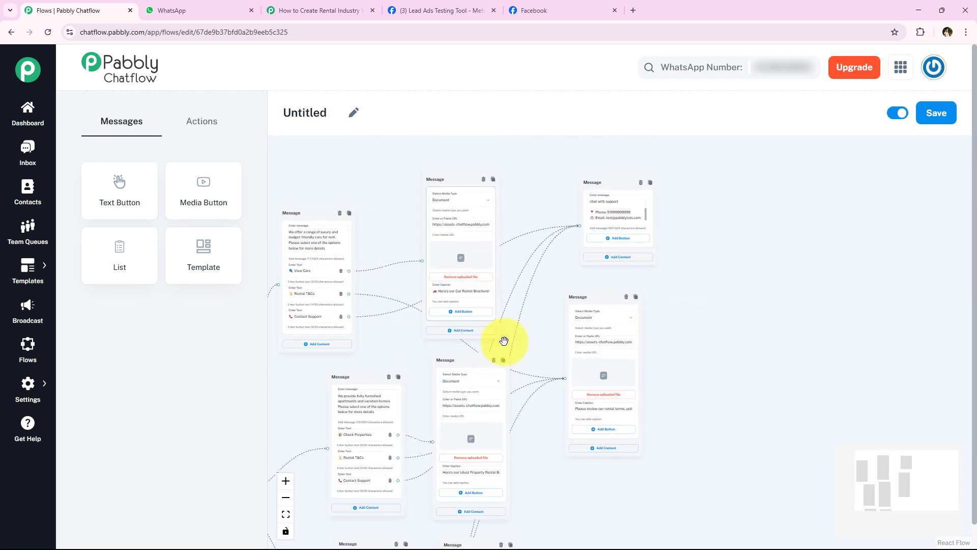
pyautogui.scroll(6, 615, 397)
pyautogui.scroll(-3, 707, 340)
pyautogui.moveTo(750, 234); pyautogui.dragTo(679, 465)
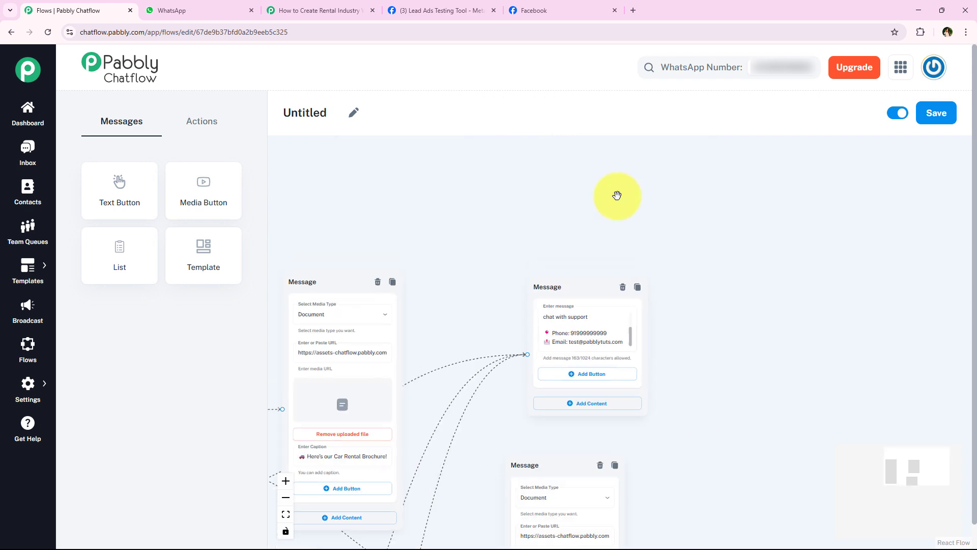
pyautogui.scroll(2, 503, 365)
pyautogui.scroll(-5, 504, 364)
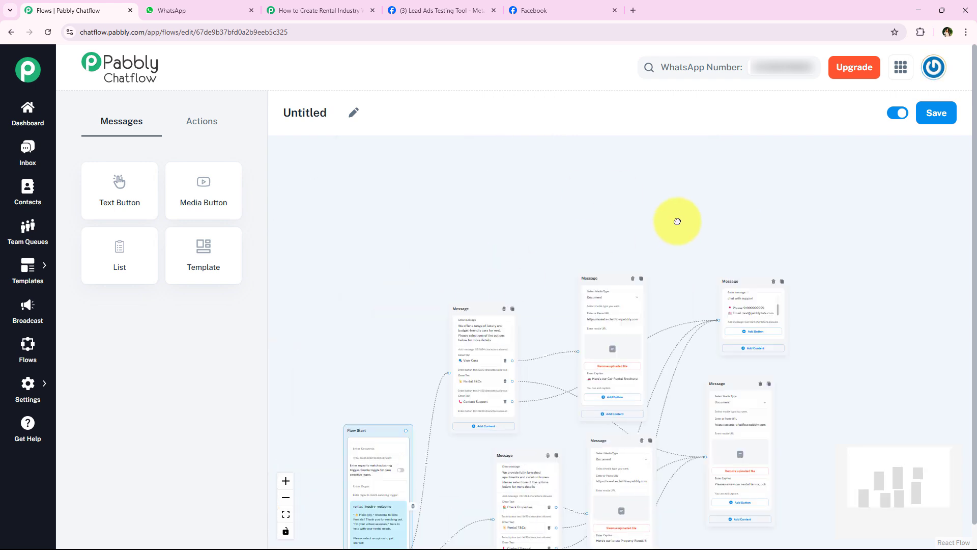
pyautogui.moveTo(677, 222); pyautogui.dragTo(675, 175)
pyautogui.moveTo(858, 328); pyautogui.dragTo(822, 269)
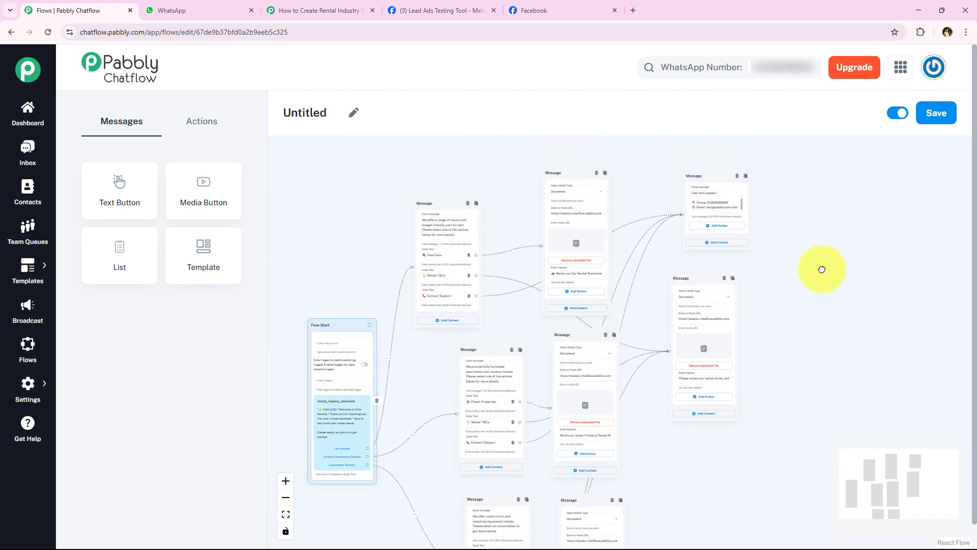
# - Examine the option buttons of the rental_inquiry_welcome template in Flow Start and the message branches they lead to
pyautogui.scroll(3, 823, 353)
pyautogui.moveTo(376, 309); pyautogui.dragTo(679, 280)
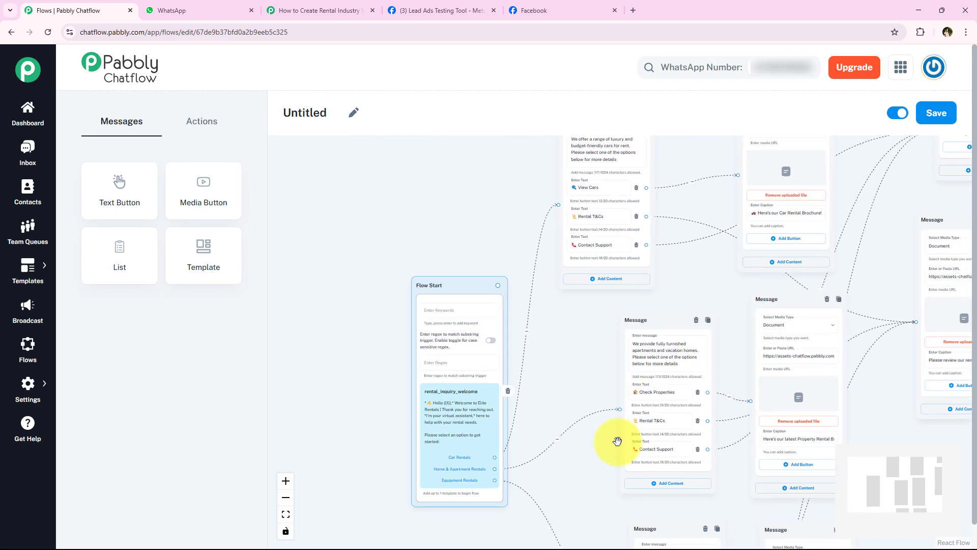
pyautogui.scroll(2, 565, 412)
pyautogui.moveTo(528, 390); pyautogui.dragTo(551, 307)
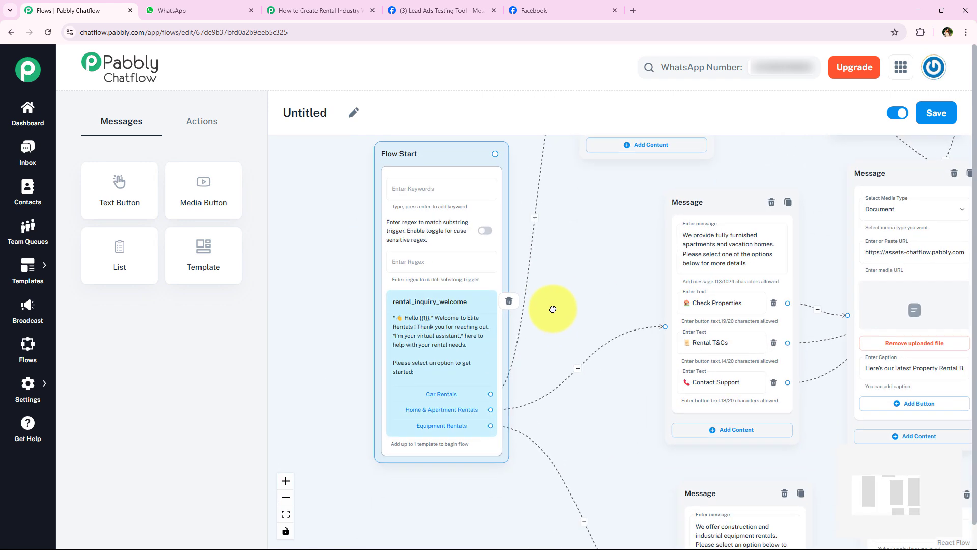
pyautogui.scroll(2, 452, 446)
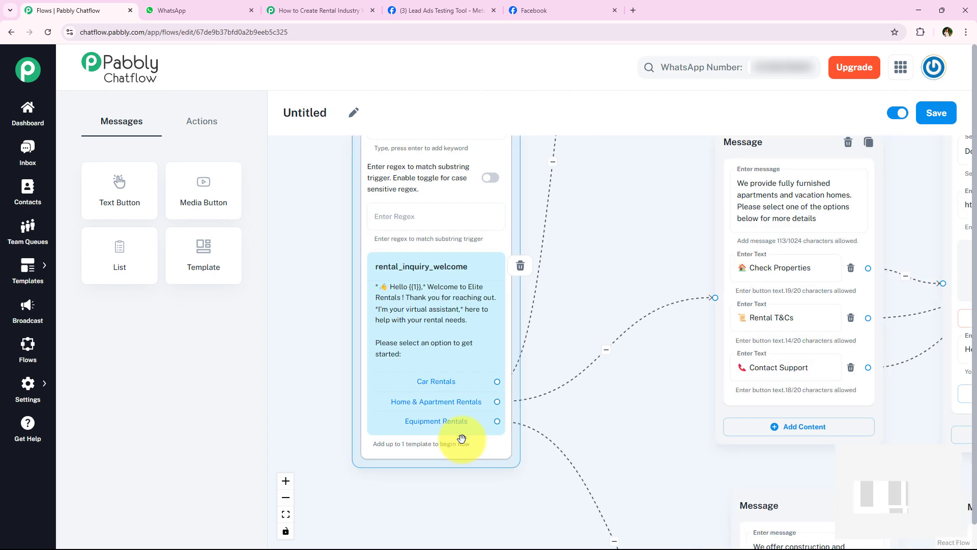
pyautogui.scroll(-3, 651, 408)
pyautogui.moveTo(783, 270); pyautogui.dragTo(621, 346)
pyautogui.moveTo(630, 259); pyautogui.dragTo(456, 325)
pyautogui.scroll(-5, 660, 293)
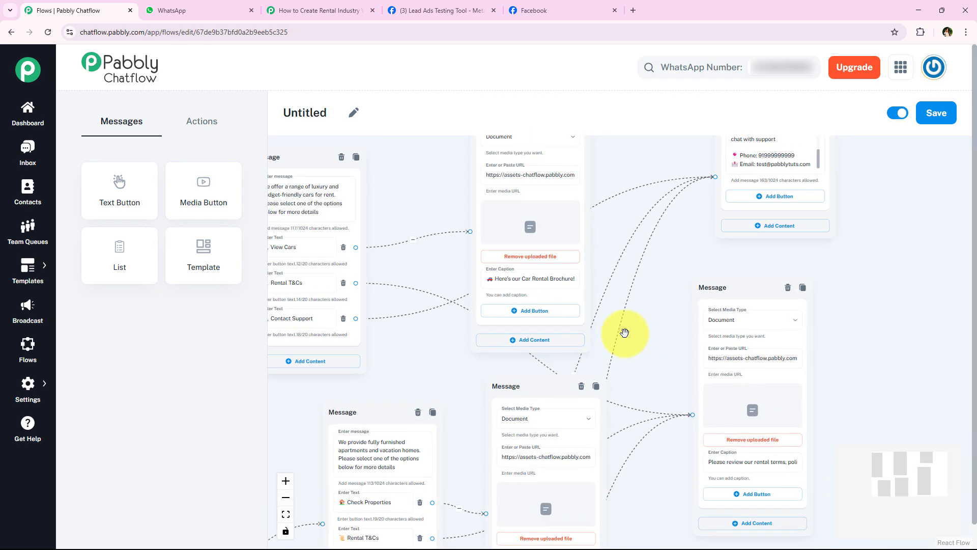
pyautogui.moveTo(471, 292)
pyautogui.mouseDown()
pyautogui.moveTo(444, 322)
pyautogui.moveTo(445, 264)
pyautogui.moveTo(438, 349)
pyautogui.moveTo(453, 291)
pyautogui.mouseUp()
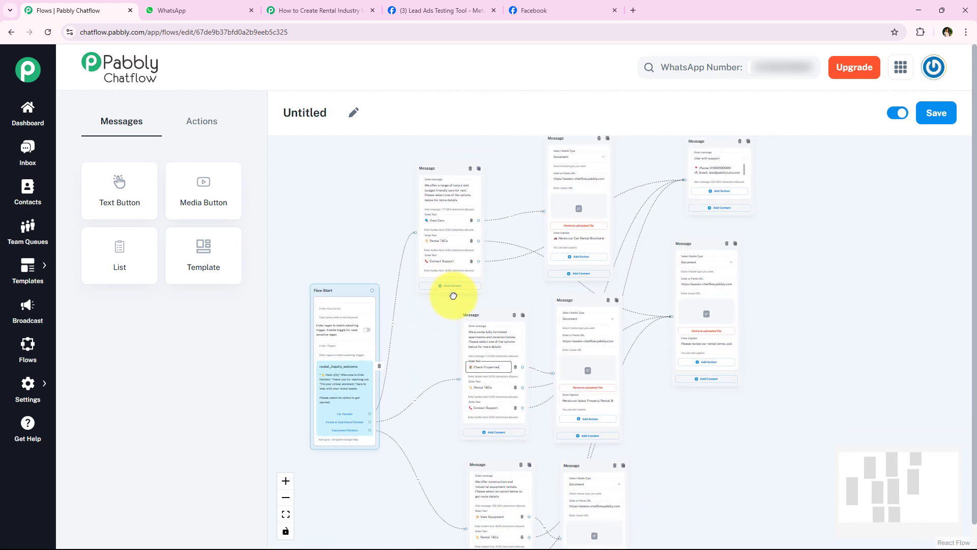
pyautogui.scroll(2, 512, 392)
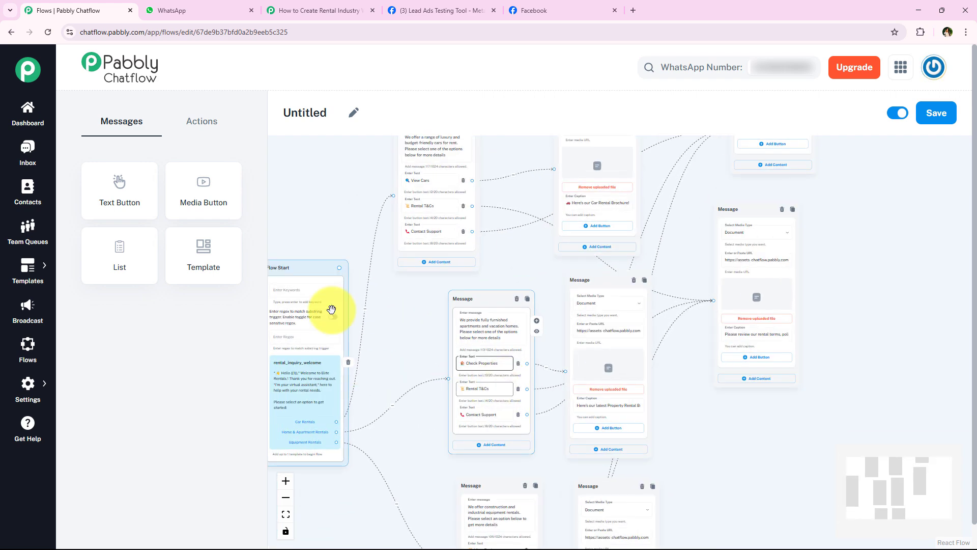
# - Rename the flow as "Rental Industry WhatsApp Chatbot" and save it
pyautogui.click(353, 112)
pyautogui.doubleClick(321, 105)
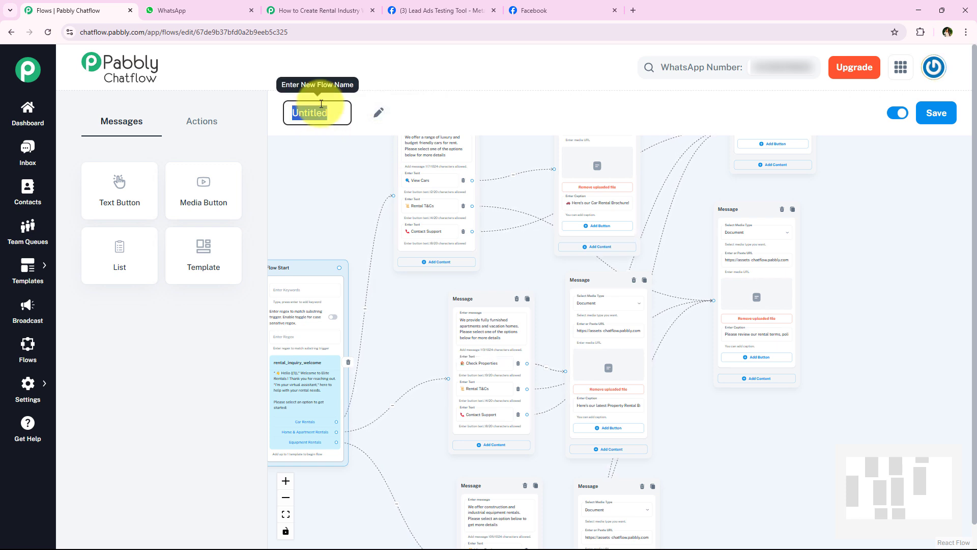
pyautogui.press('BackSpace')
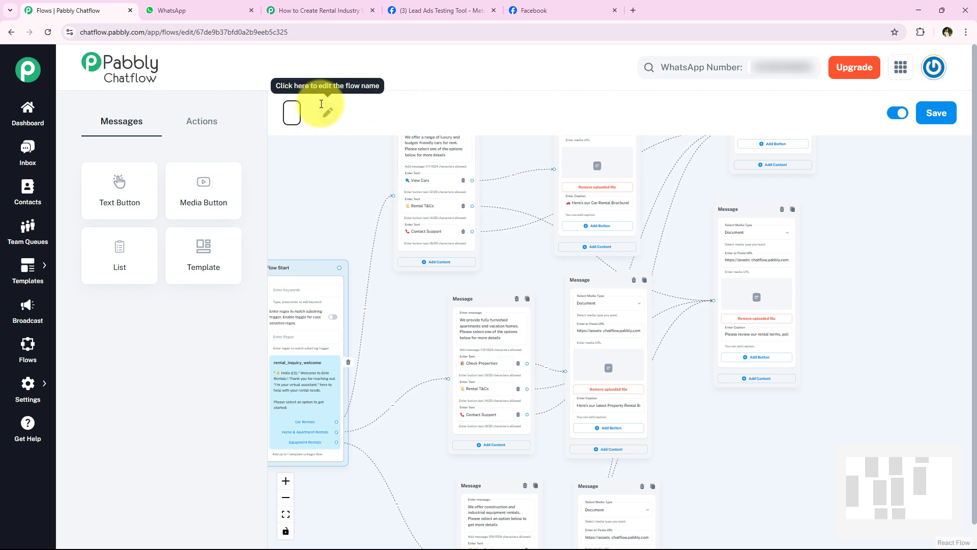
pyautogui.write('Rental Industry WhatsApp Chatbot')
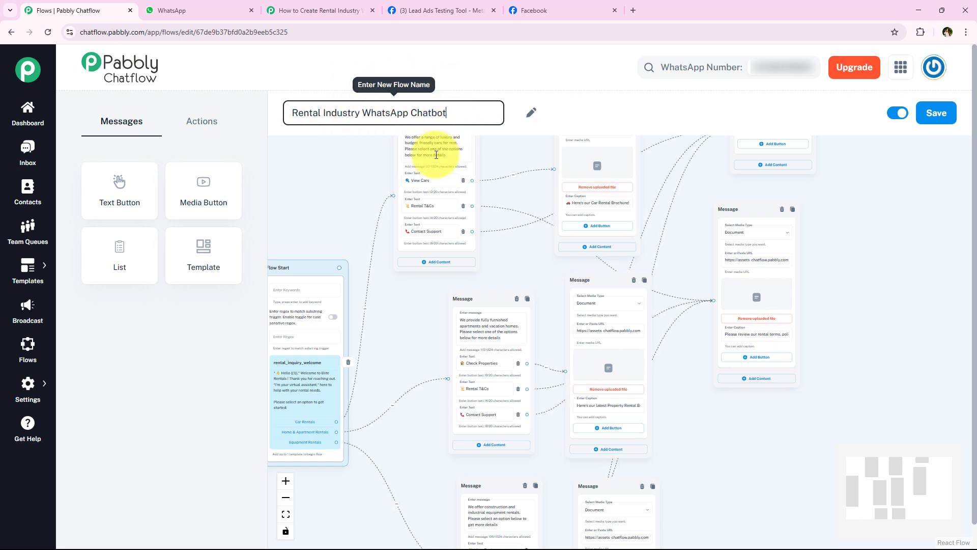
pyautogui.press('Return')
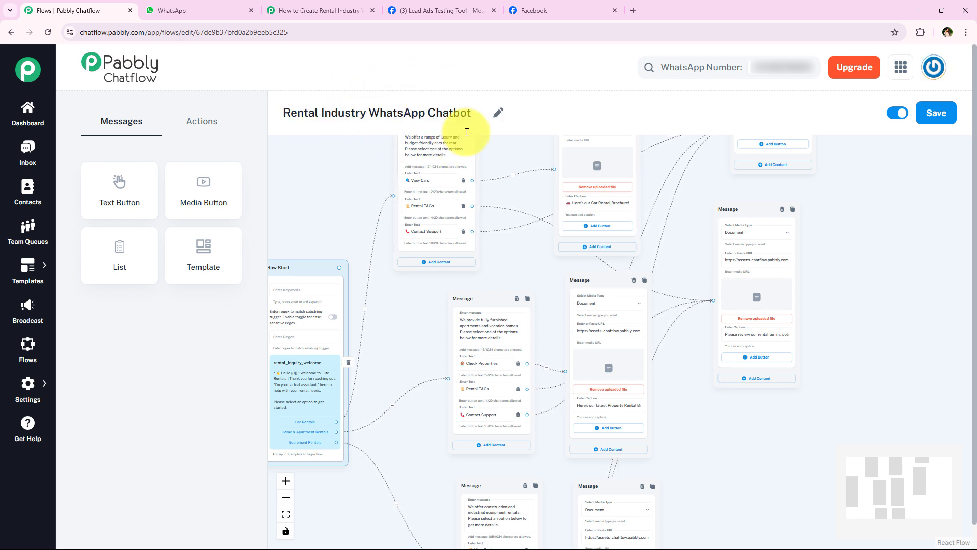
pyautogui.click(942, 118)
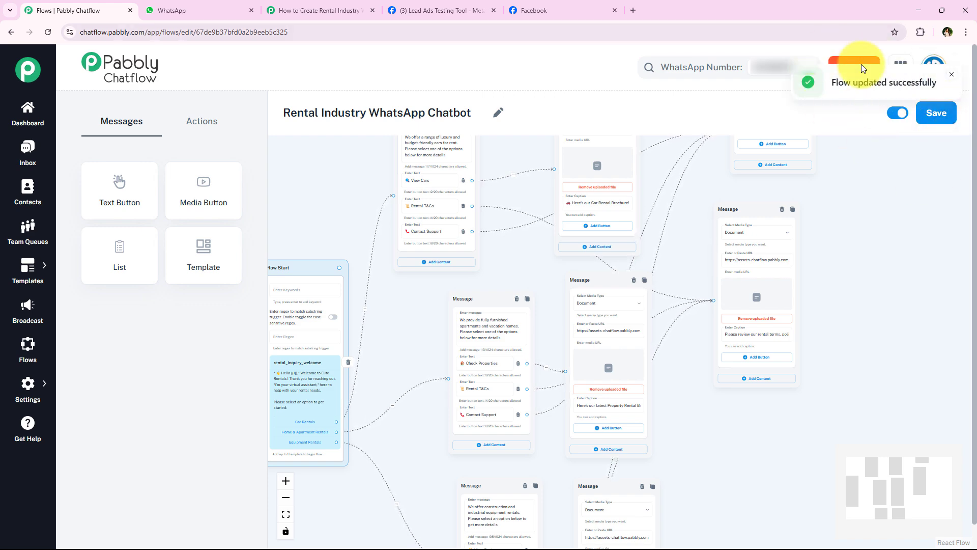
pyautogui.moveTo(852, 323); pyautogui.dragTo(838, 245)
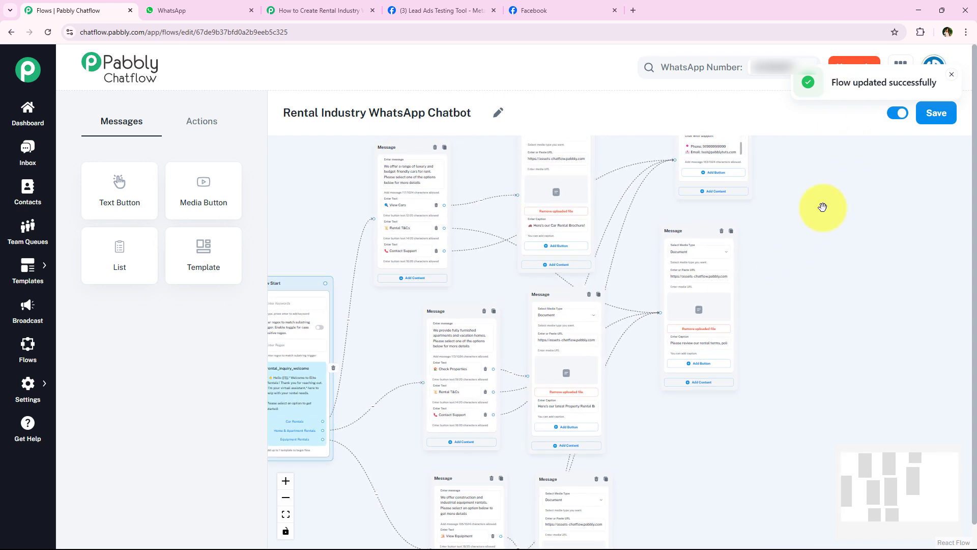
pyautogui.scroll(1, 824, 210)
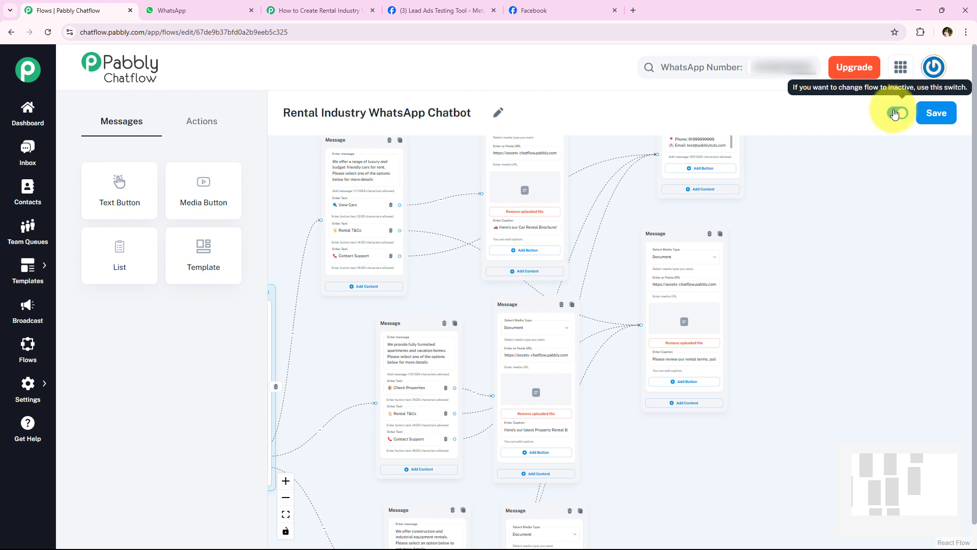
pyautogui.moveTo(833, 169); pyautogui.dragTo(944, 246)
pyautogui.scroll(2, 848, 249)
pyautogui.moveTo(296, 170); pyautogui.dragTo(441, 137)
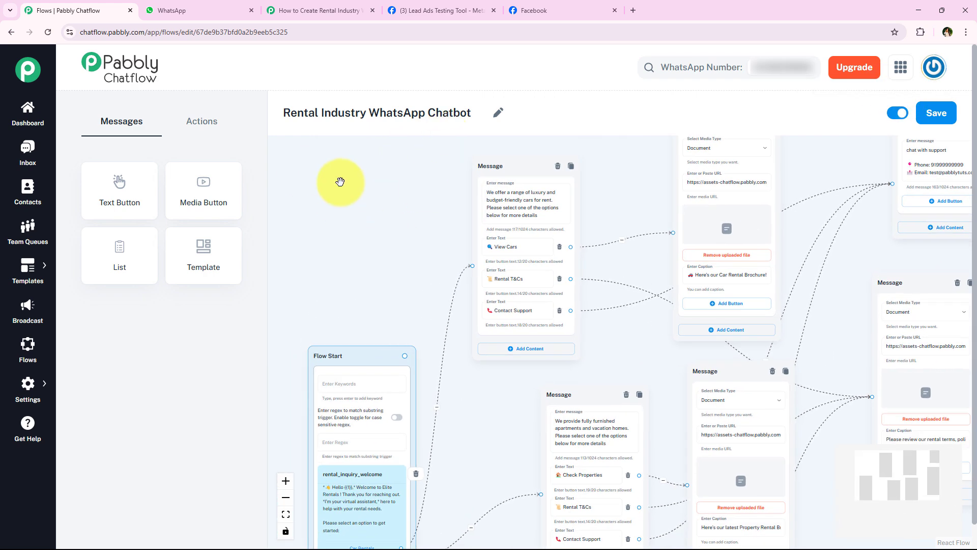
# - Switch to WhatsApp Web and choose Car Rentals in the Elite Rentals welcome message to test the chatbot's reply
pyautogui.click(168, 11)
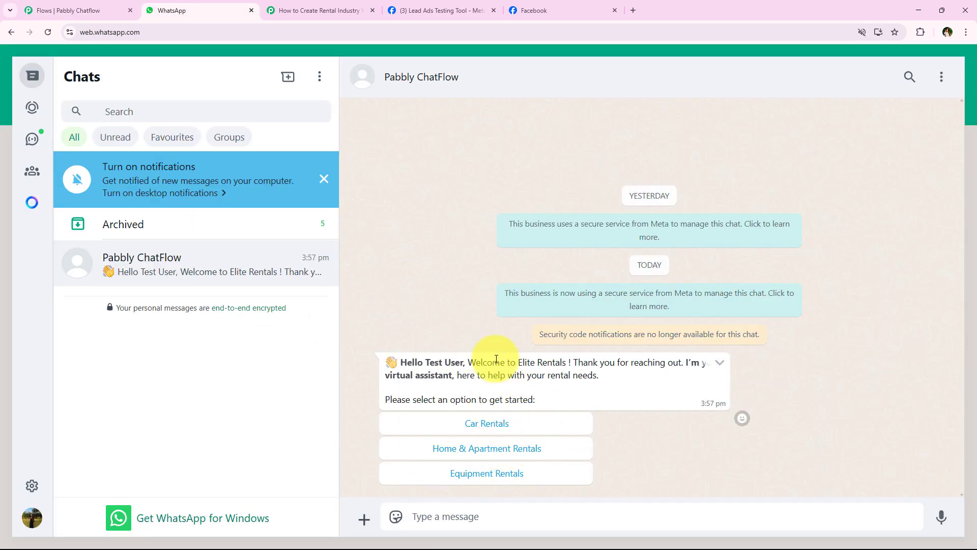
pyautogui.click(471, 433)
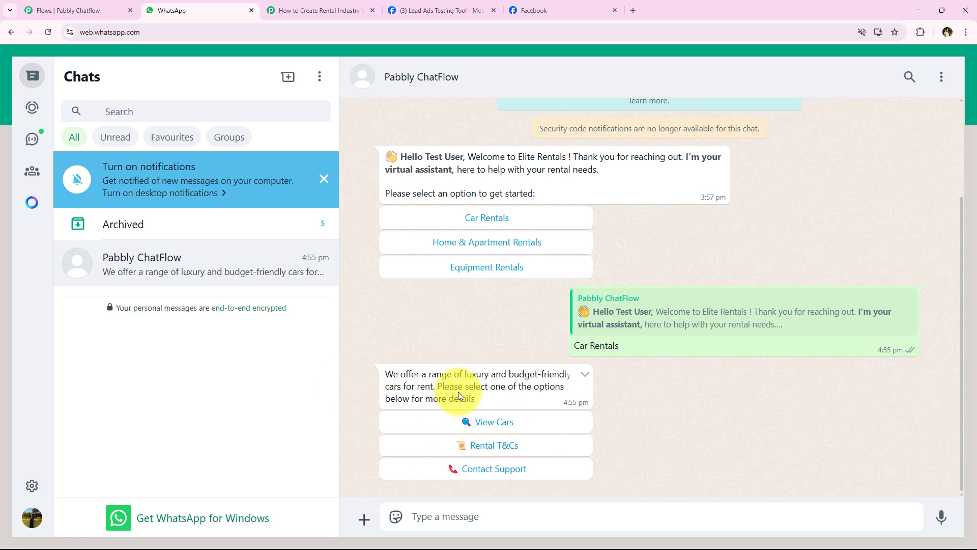
pyautogui.moveTo(380, 375); pyautogui.dragTo(552, 399)
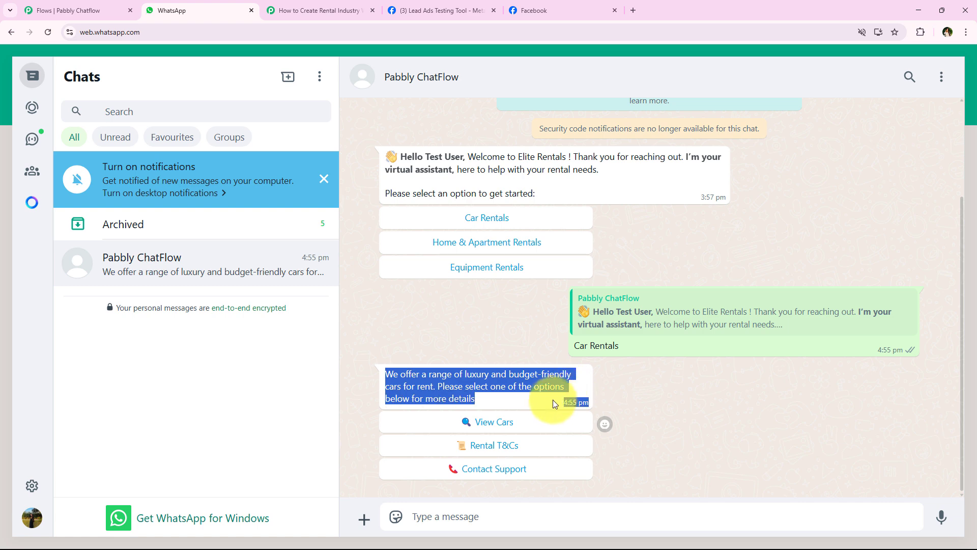
pyautogui.click(513, 401)
# - Choose View Cars in the car rentals reply, open the received Car Rental Brochure PDF to check it, and close it
pyautogui.click(508, 427)
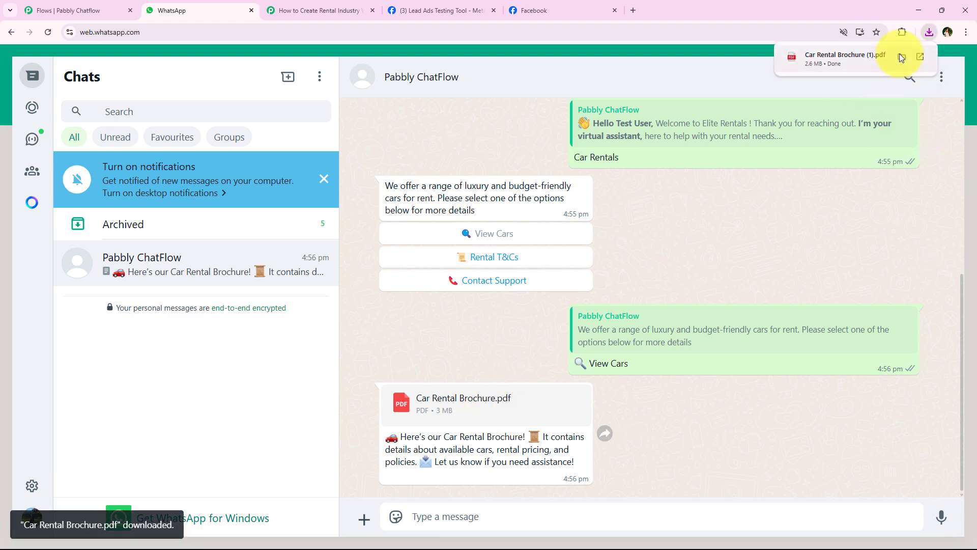
pyautogui.click(844, 56)
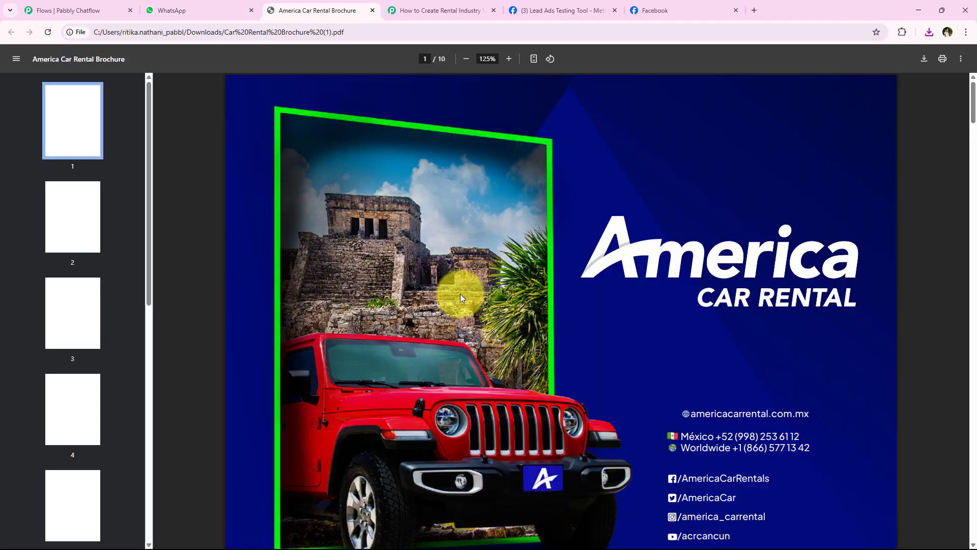
pyautogui.scroll(-3, 447, 332)
pyautogui.scroll(3, 394, 325)
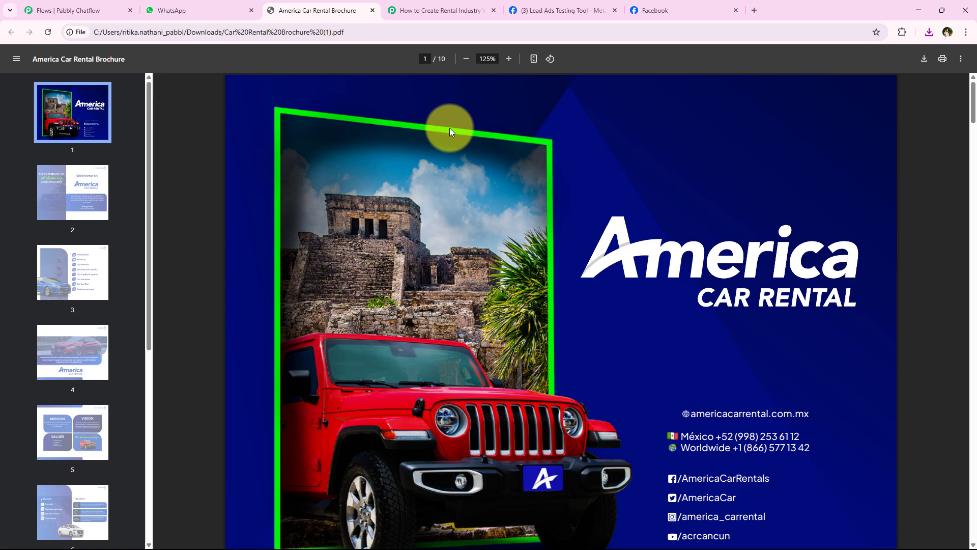
pyautogui.click(373, 10)
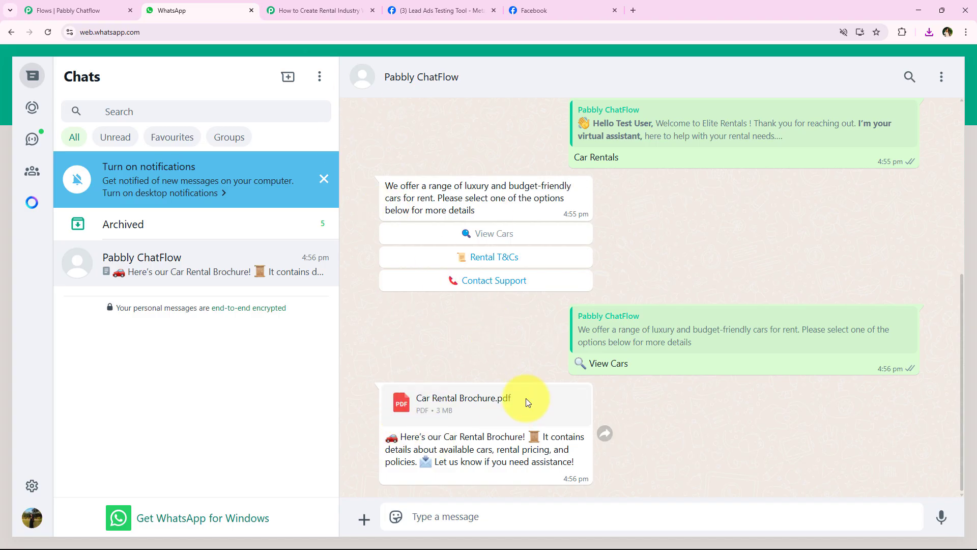
# - Test the Rental T&Cs and Contact Support options of the car rentals reply
pyautogui.click(504, 258)
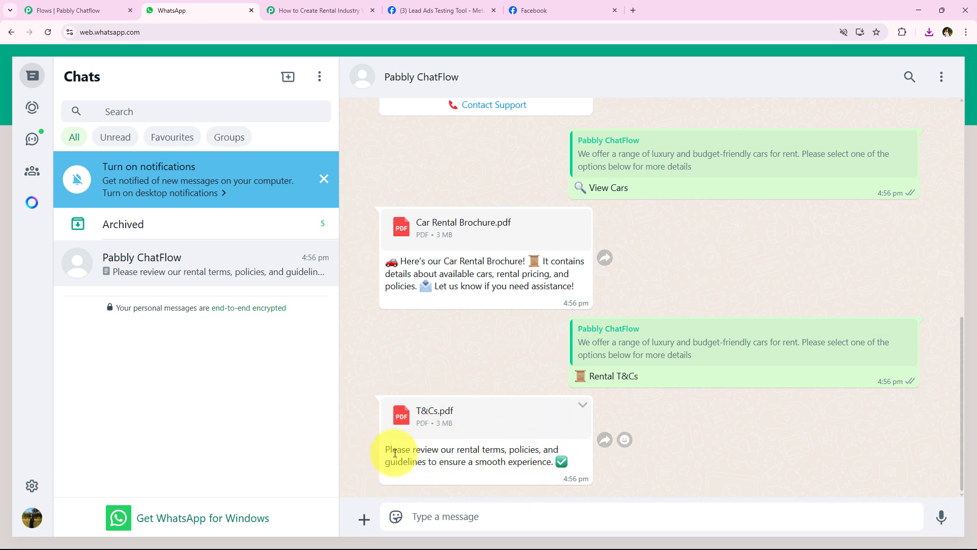
pyautogui.scroll(1, 400, 408)
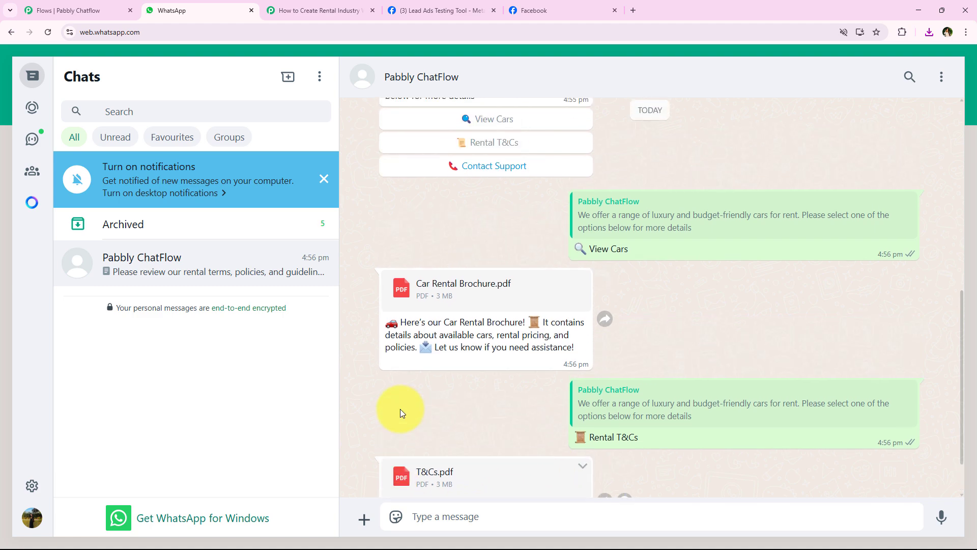
pyautogui.scroll(2, 400, 408)
pyautogui.click(503, 259)
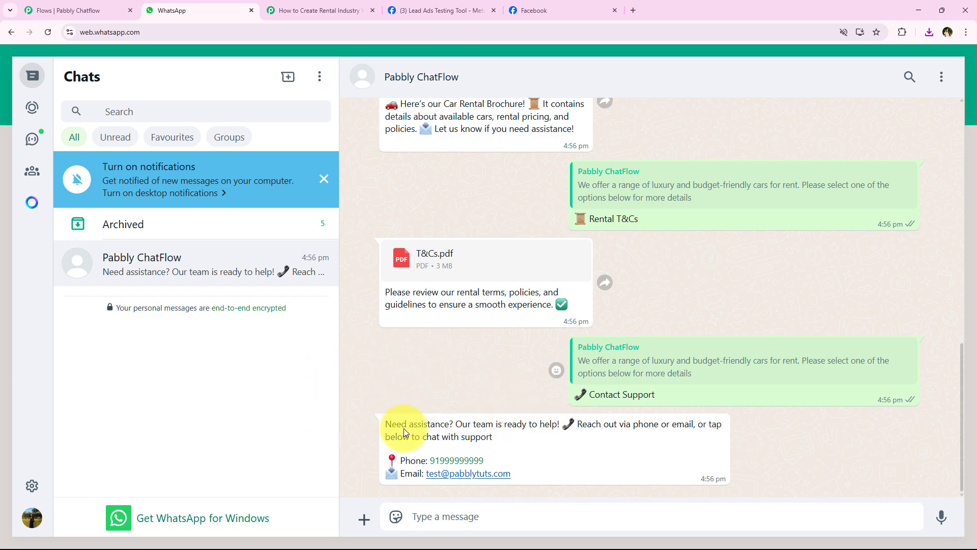
# - Dismiss the browser's performance alert and choose Home & Apartment Rentals in the welcome message to test its reply
pyautogui.scroll(5, 419, 408)
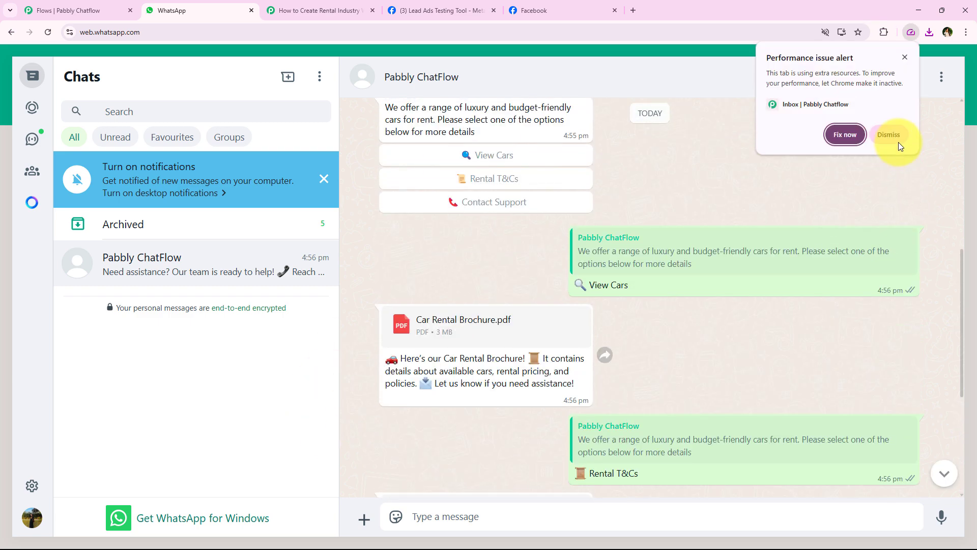
pyautogui.click(889, 134)
pyautogui.scroll(3, 603, 337)
pyautogui.scroll(3, 602, 337)
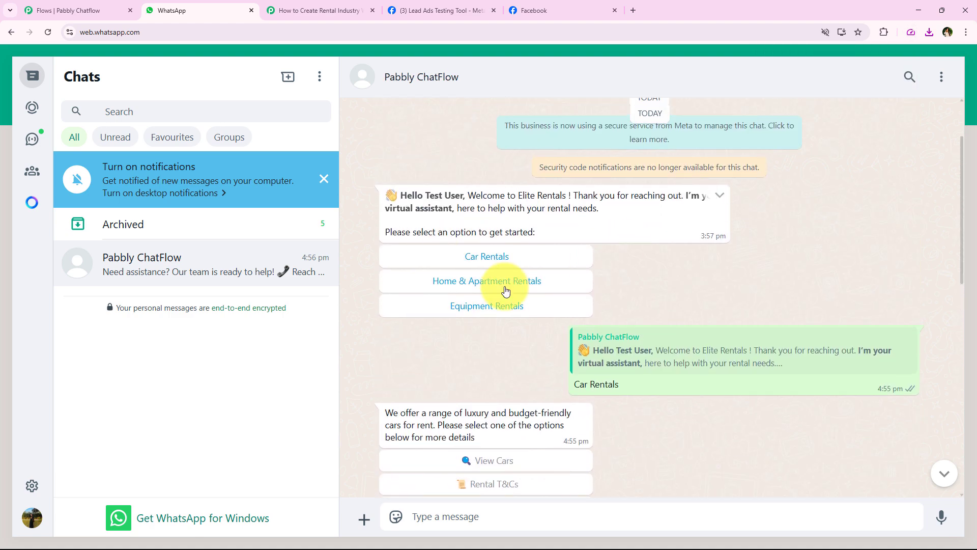
pyautogui.click(477, 288)
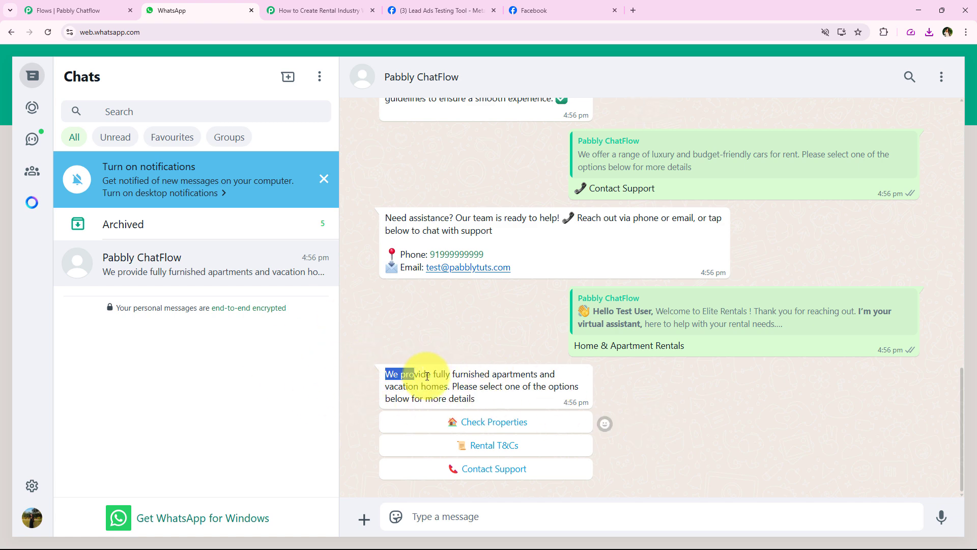
# - Choose Check Properties in the home and apartment rentals reply and read the caption of the received Property Rental Brochure
pyautogui.moveTo(427, 376); pyautogui.dragTo(558, 375)
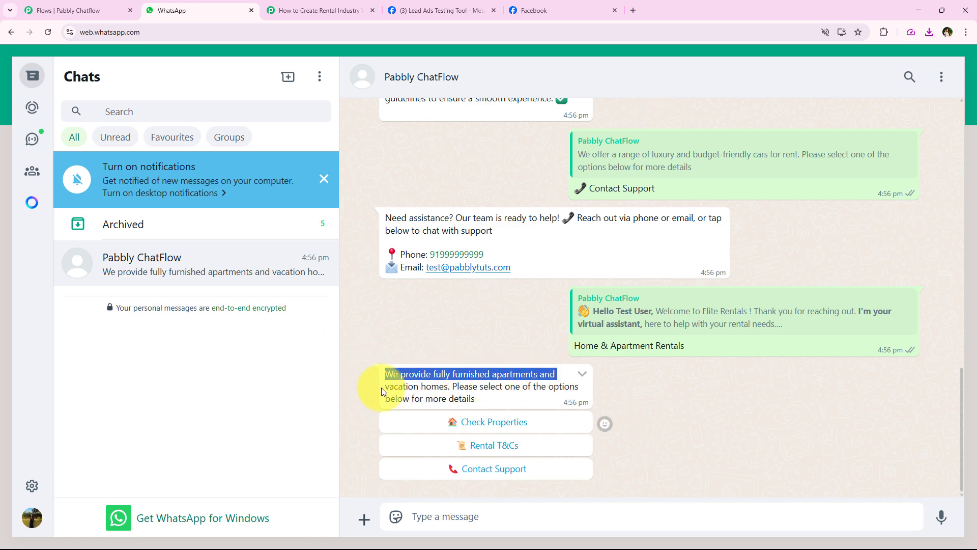
pyautogui.click(443, 389)
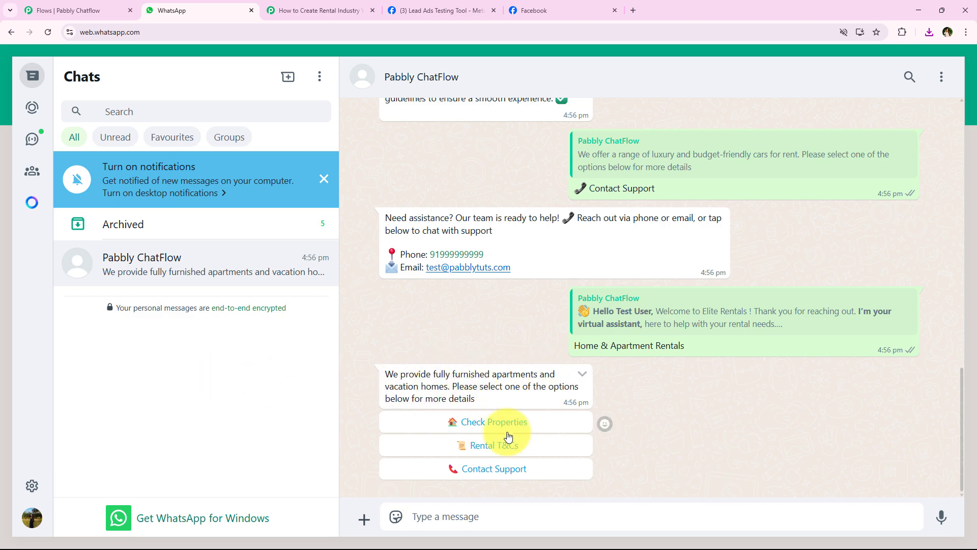
pyautogui.click(524, 422)
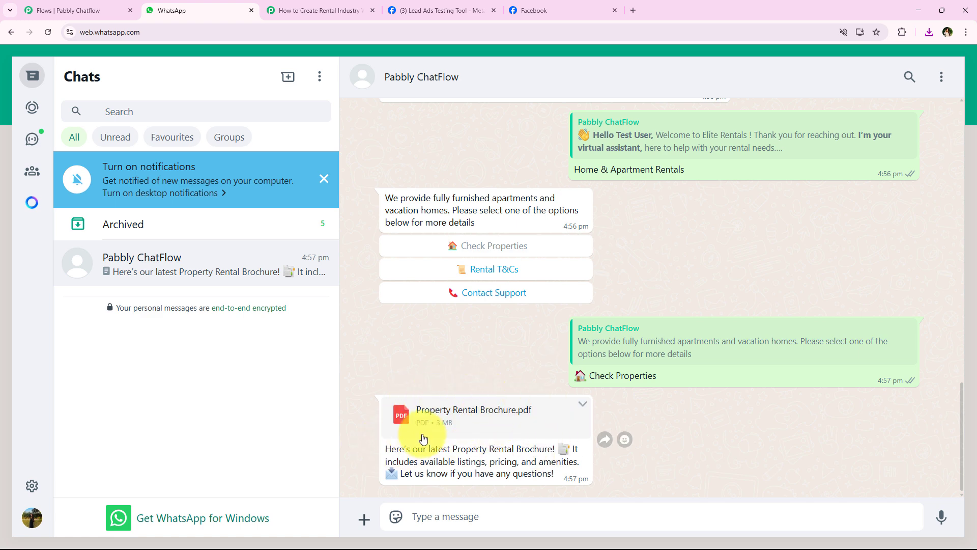
pyautogui.moveTo(385, 448); pyautogui.dragTo(552, 450)
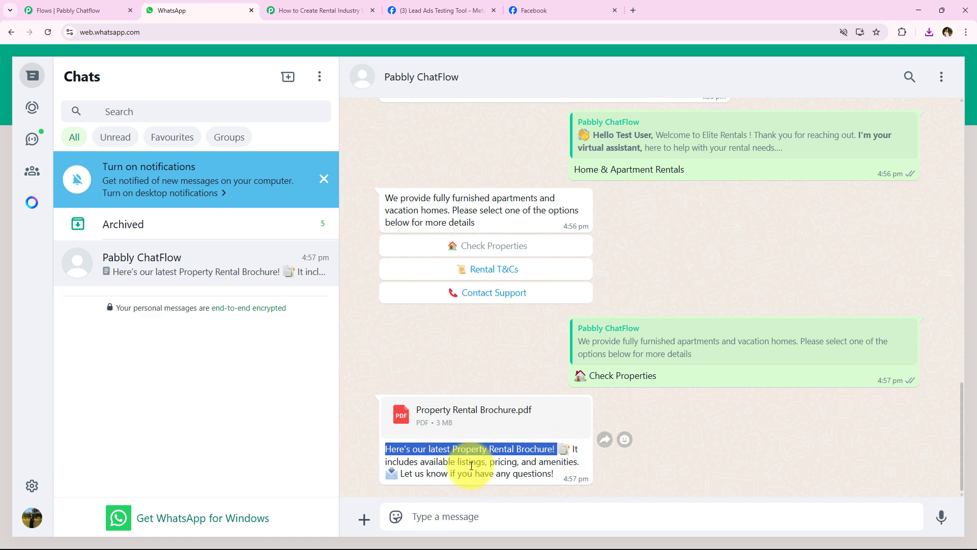
pyautogui.click(392, 466)
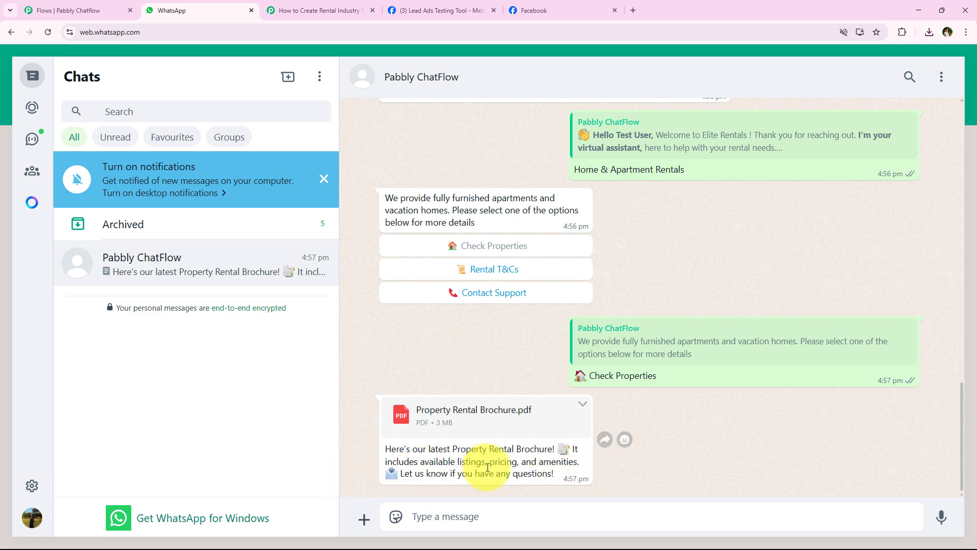
# - Choose Equipment Rentals in the welcome message and View Equipment in its reply, and read the received Equipment Brochure caption
pyautogui.scroll(5, 482, 392)
pyautogui.scroll(11, 481, 392)
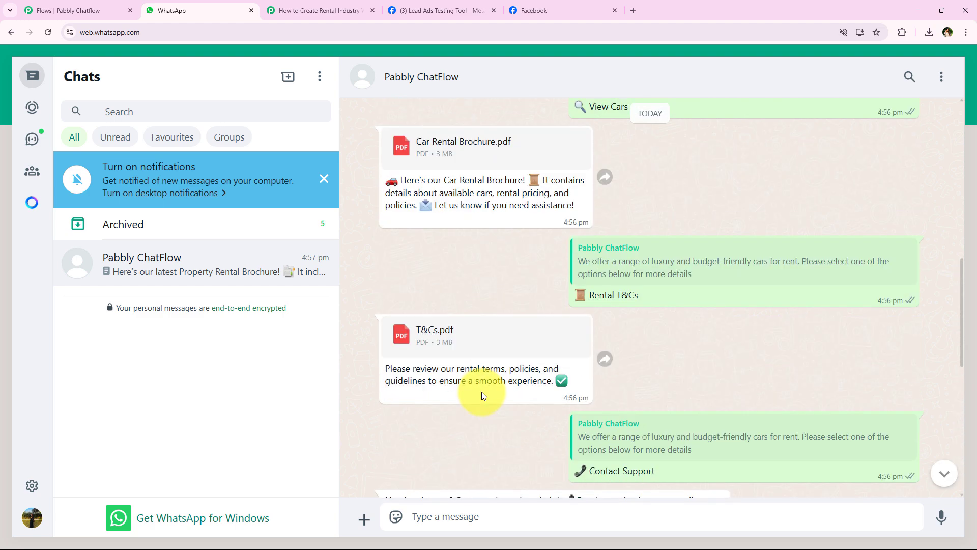
pyautogui.scroll(2, 461, 300)
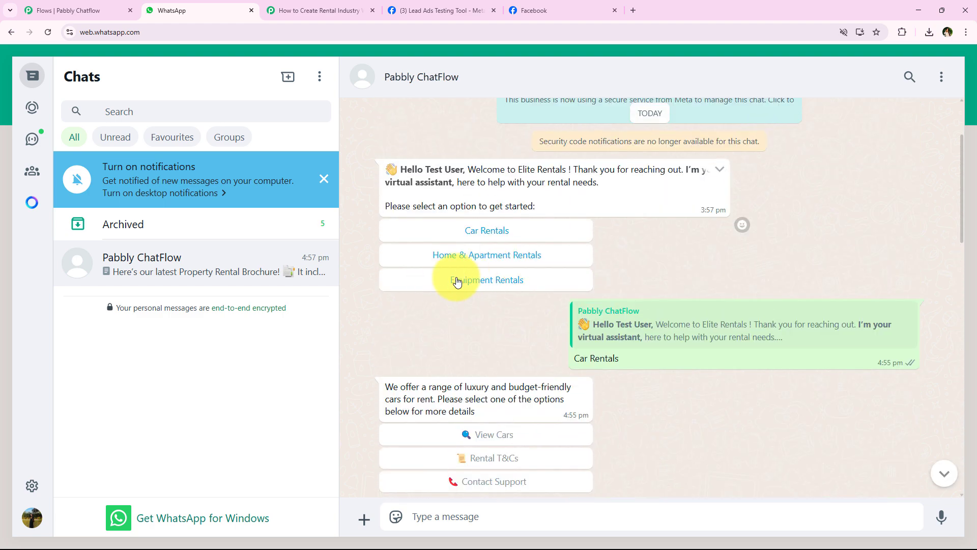
pyautogui.click(482, 283)
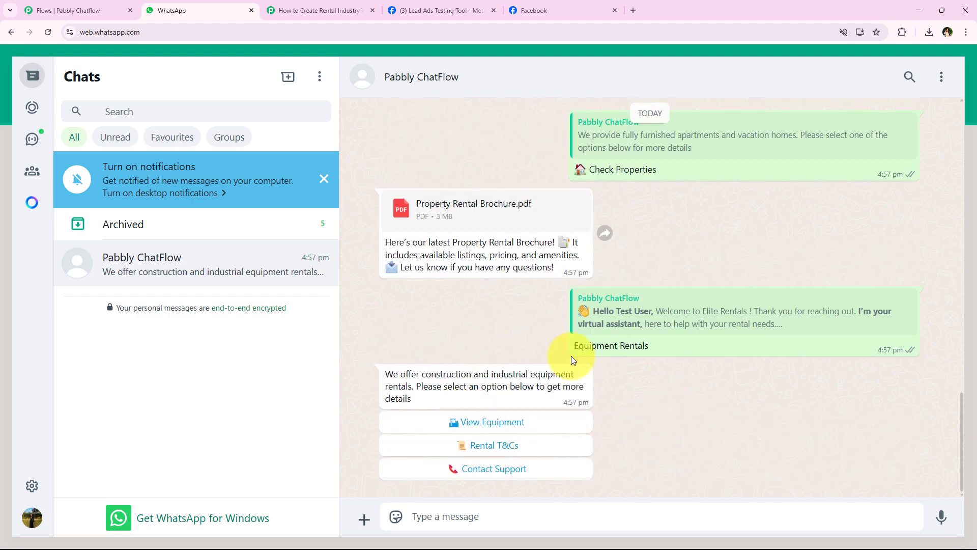
pyautogui.click(447, 422)
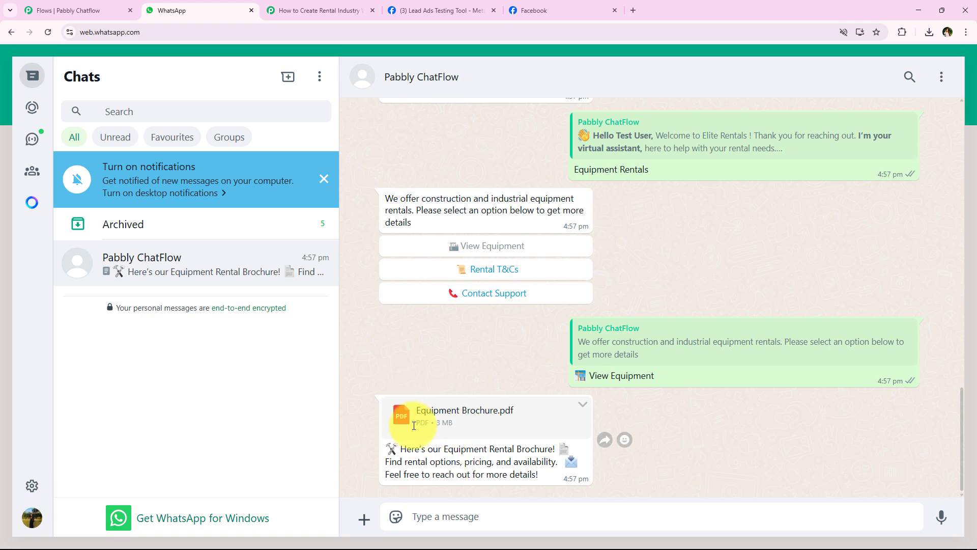
pyautogui.moveTo(399, 448); pyautogui.dragTo(552, 449)
pyautogui.click(368, 472)
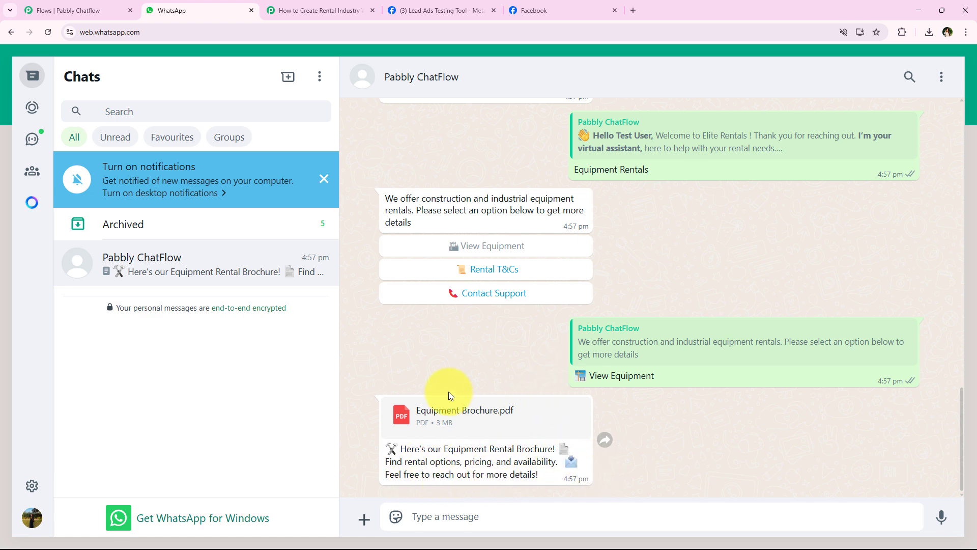
# - Test the Contact Support and Rental T&Cs options of the equipment rentals reply
pyautogui.scroll(1, 449, 394)
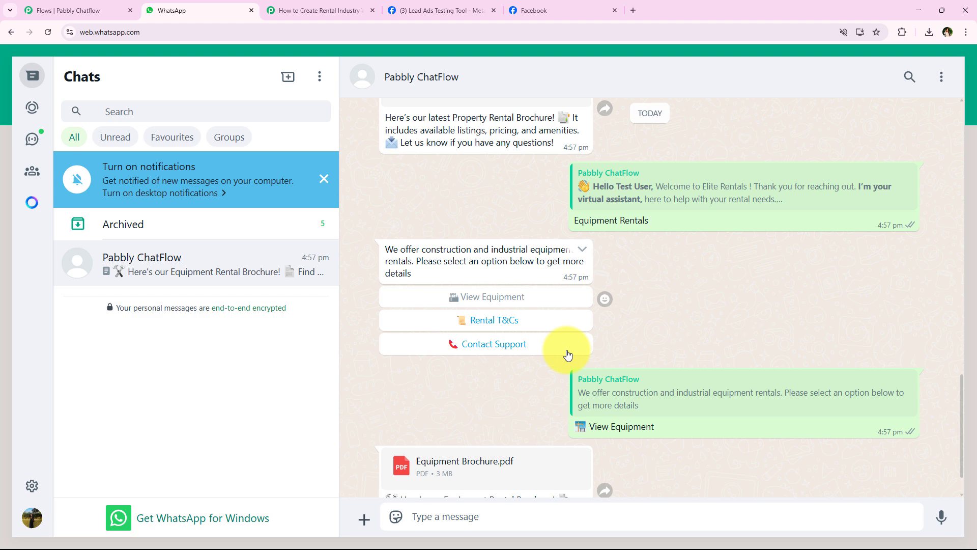
pyautogui.click(466, 344)
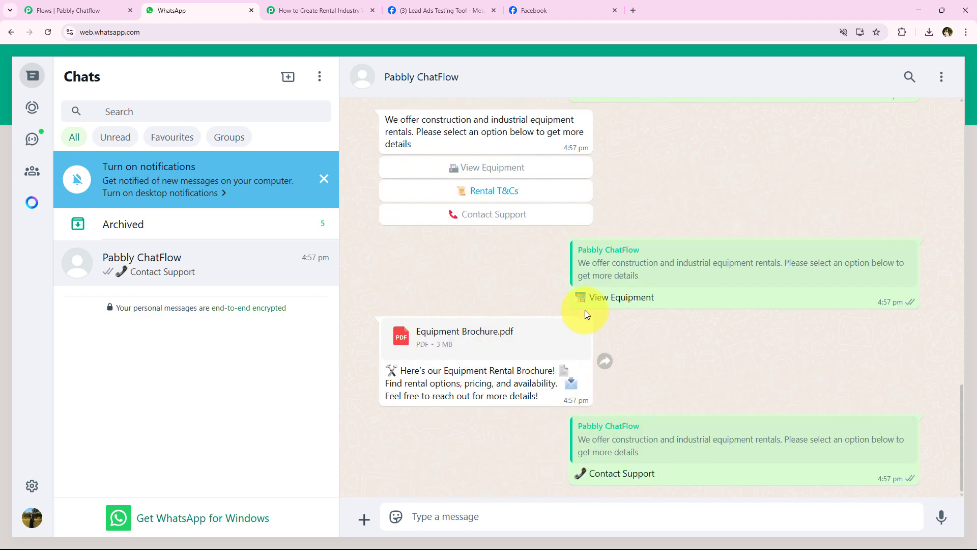
pyautogui.scroll(3, 451, 354)
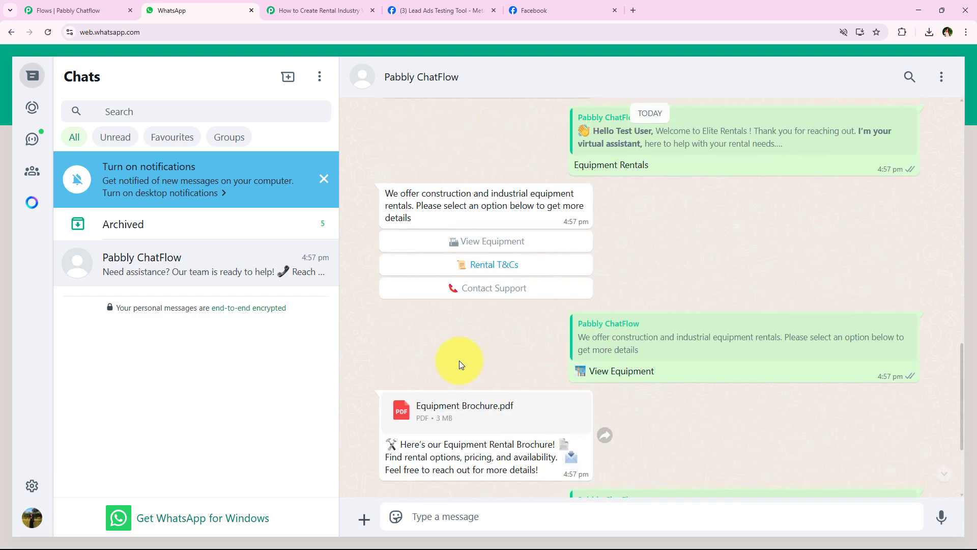
pyautogui.click(496, 264)
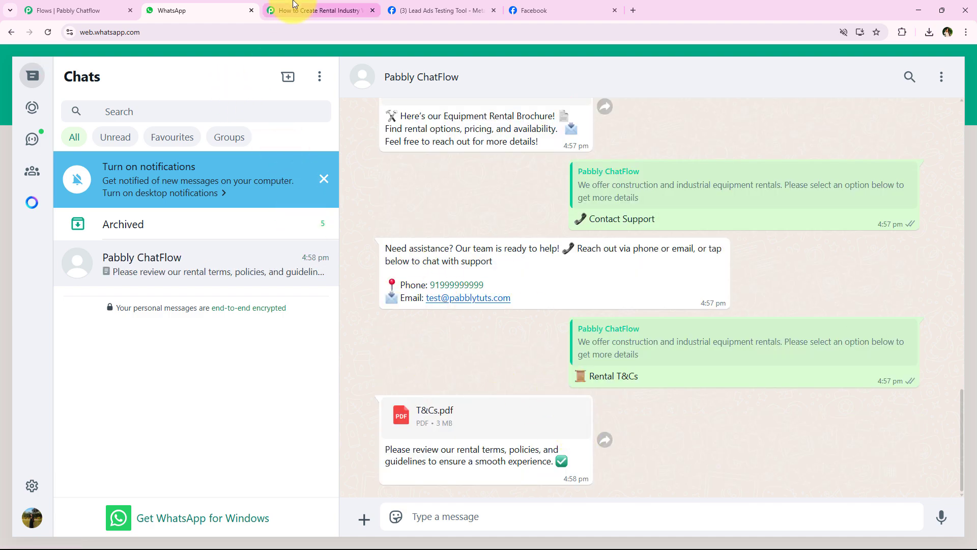
# - Review the flow in Pabbly Chatflow and the Pabbly Connect workflow, collapsing its Send Template Message action, and recheck the WhatsApp chat
pyautogui.click(69, 10)
pyautogui.scroll(3, 371, 274)
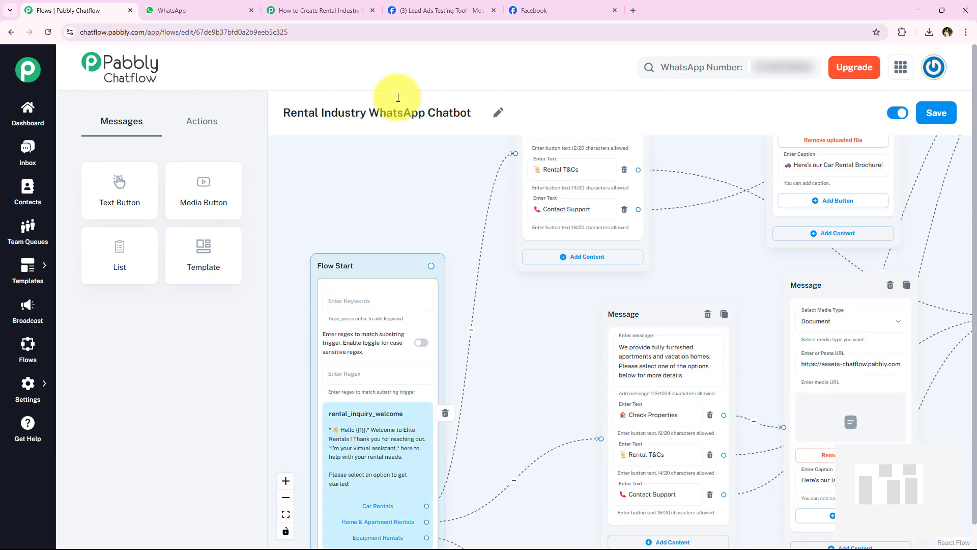
pyautogui.click(300, 9)
pyautogui.scroll(3, 179, 202)
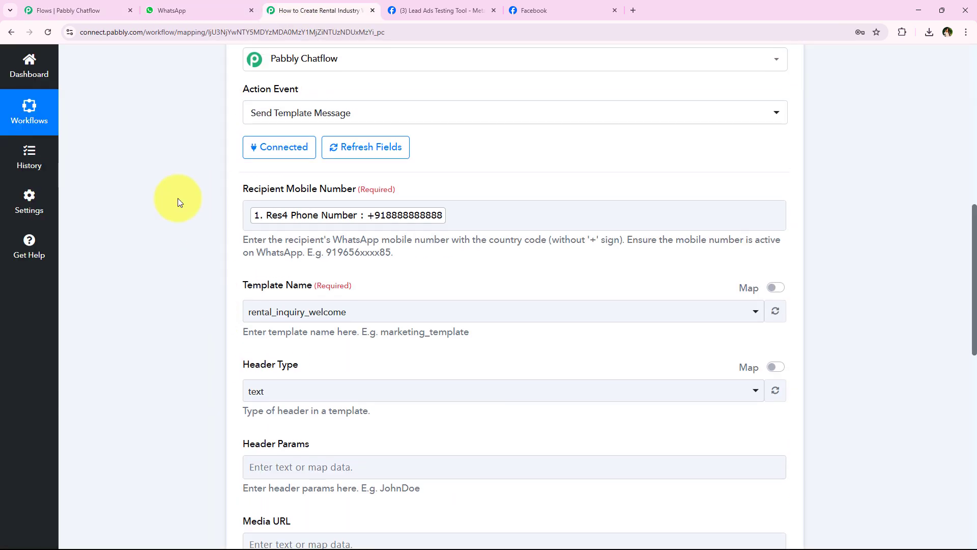
pyautogui.scroll(8, 175, 356)
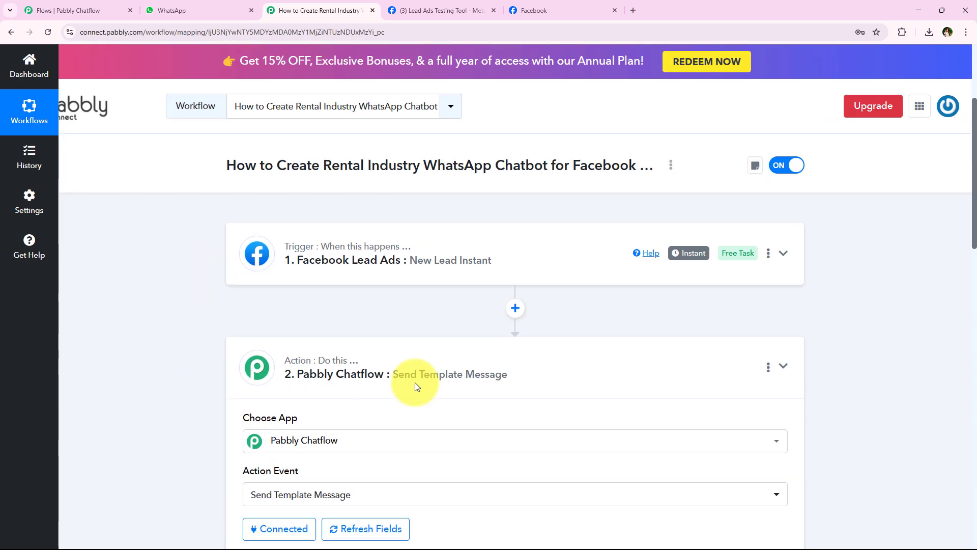
pyautogui.click(416, 386)
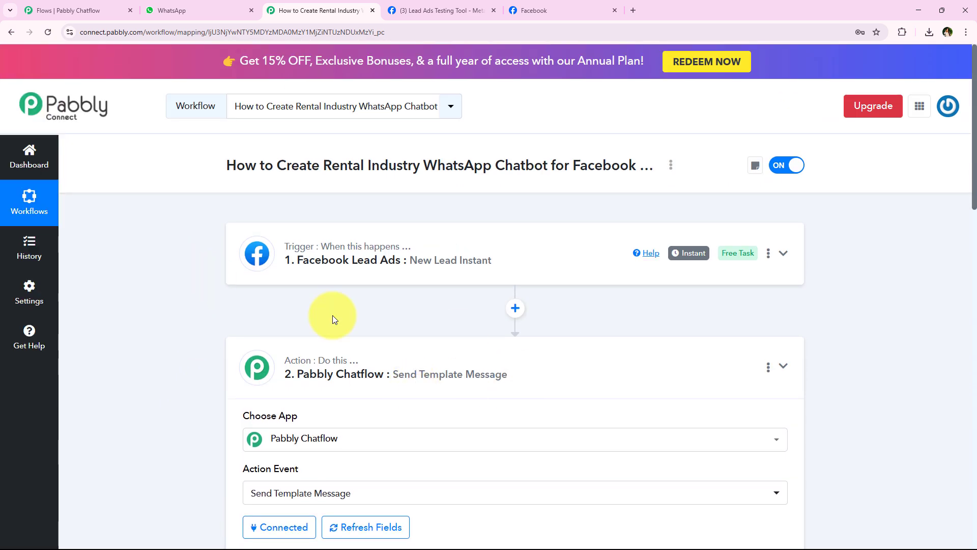
pyautogui.click(210, 5)
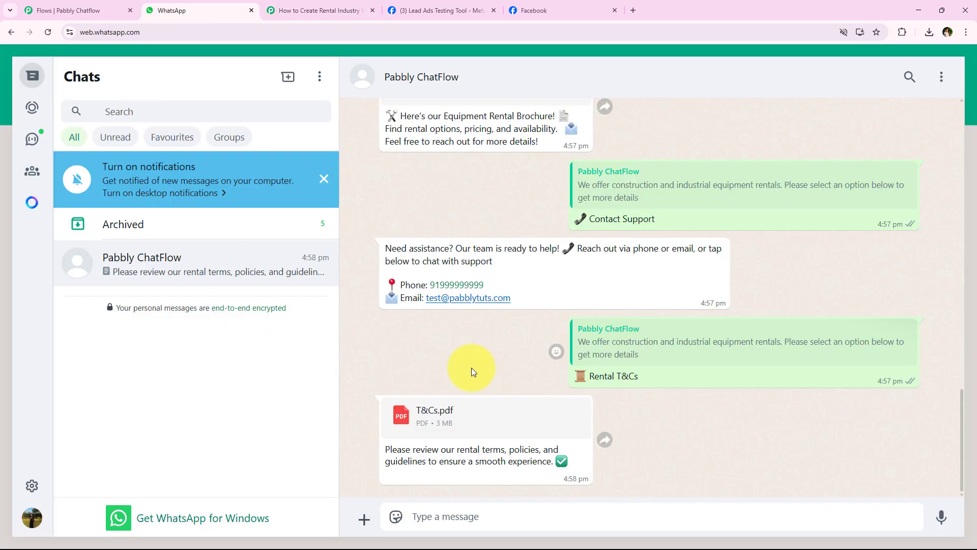
pyautogui.click(315, 10)
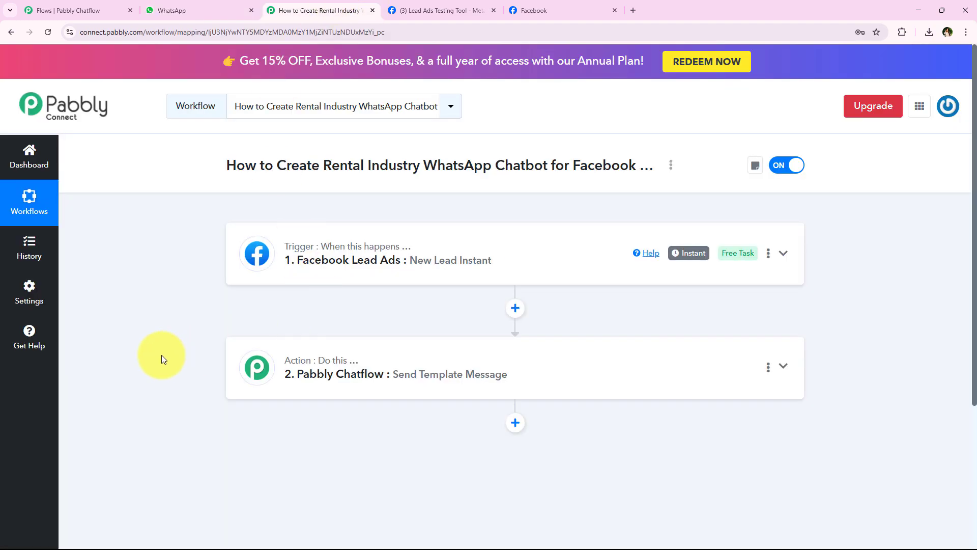
# - Switch to Meta's Lead Ads Testing Tool and open the preview of the Rental Inquiry Form for the Elite Rentals page
pyautogui.click(475, 9)
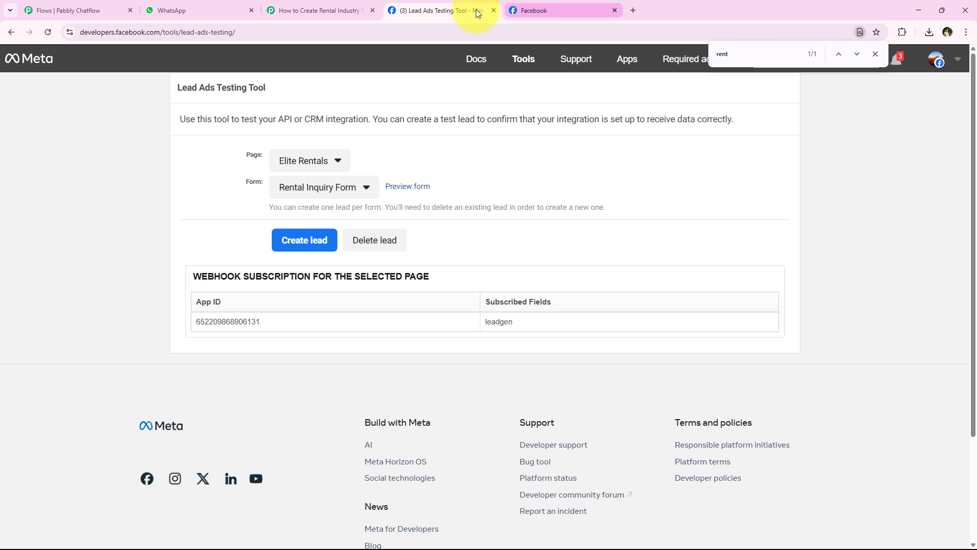
pyautogui.click(326, 163)
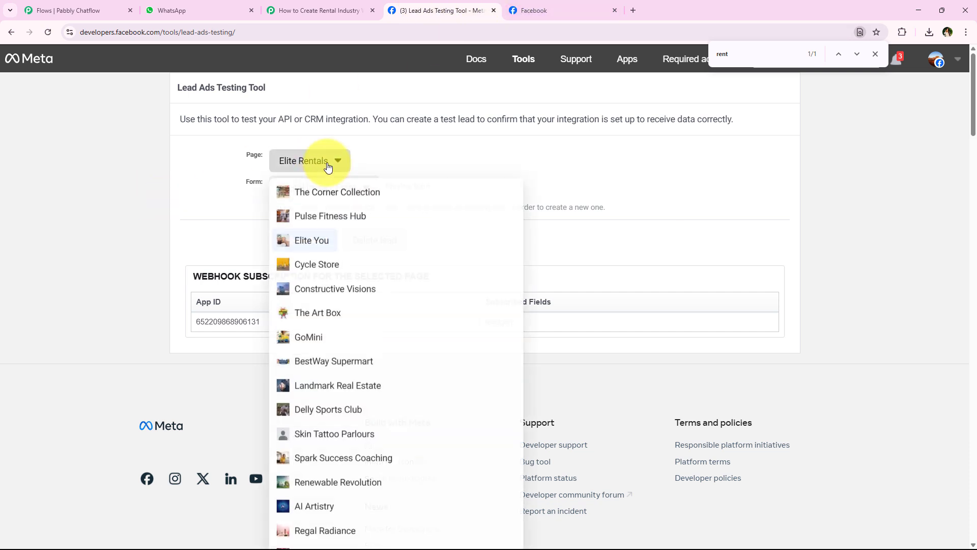
pyautogui.click(273, 162)
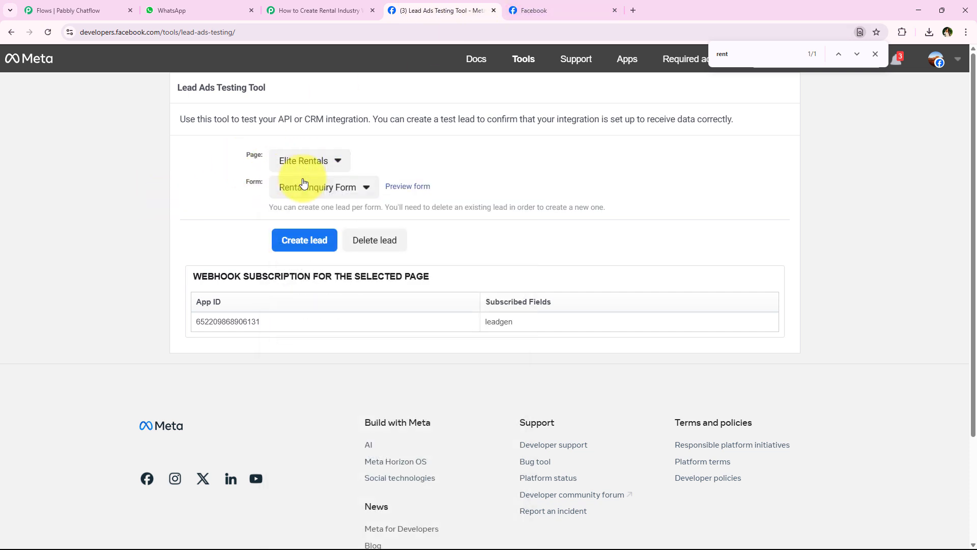
pyautogui.click(426, 192)
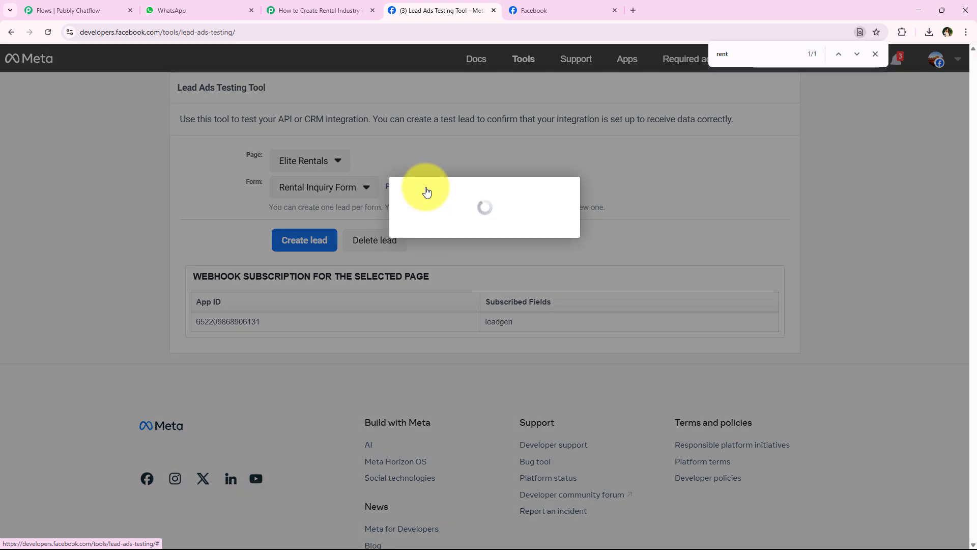
# - Submit a test lead with Car Rental, Weekly and the lead's name, email and phone number, close the form, and check the submission status
pyautogui.scroll(-3, 384, 363)
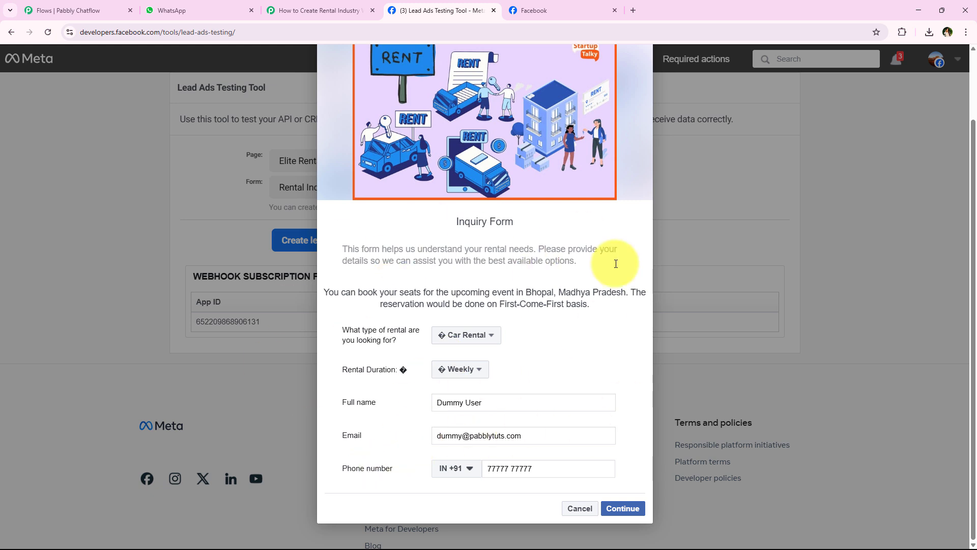
pyautogui.click(622, 509)
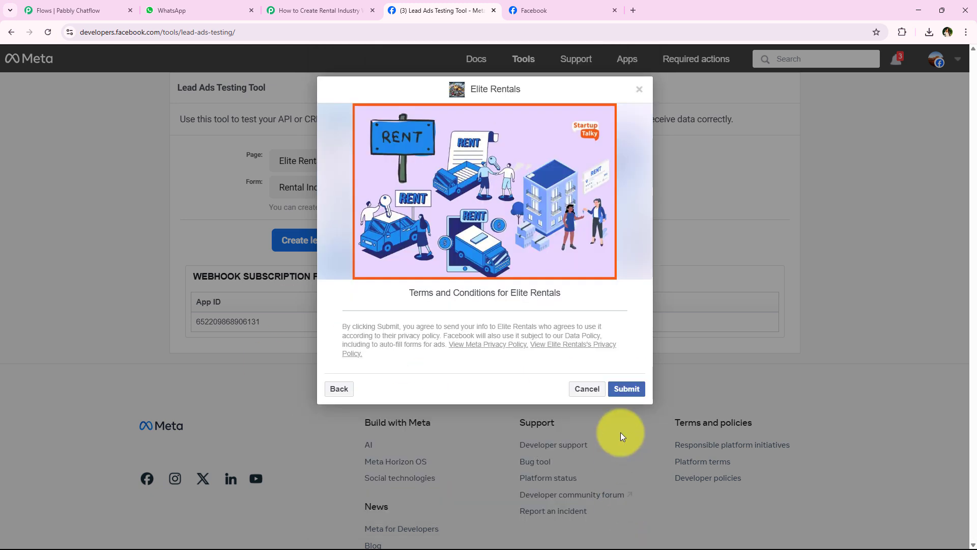
pyautogui.click(624, 391)
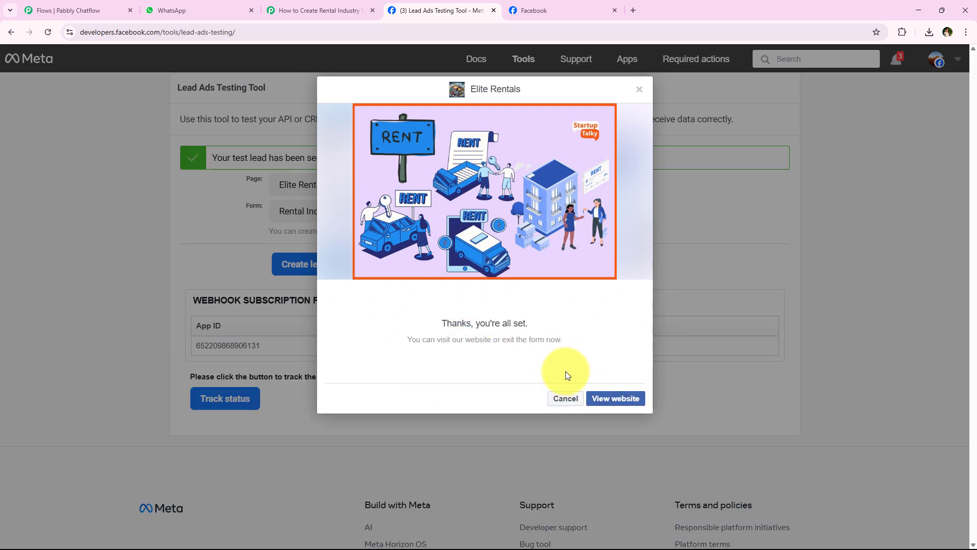
pyautogui.click(564, 397)
pyautogui.moveTo(209, 157); pyautogui.dragTo(313, 157)
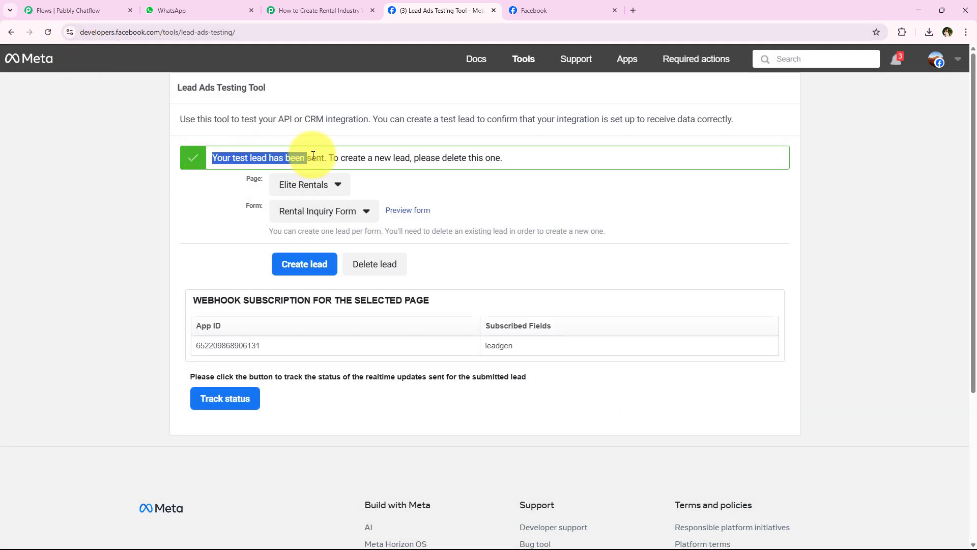
pyautogui.click(123, 212)
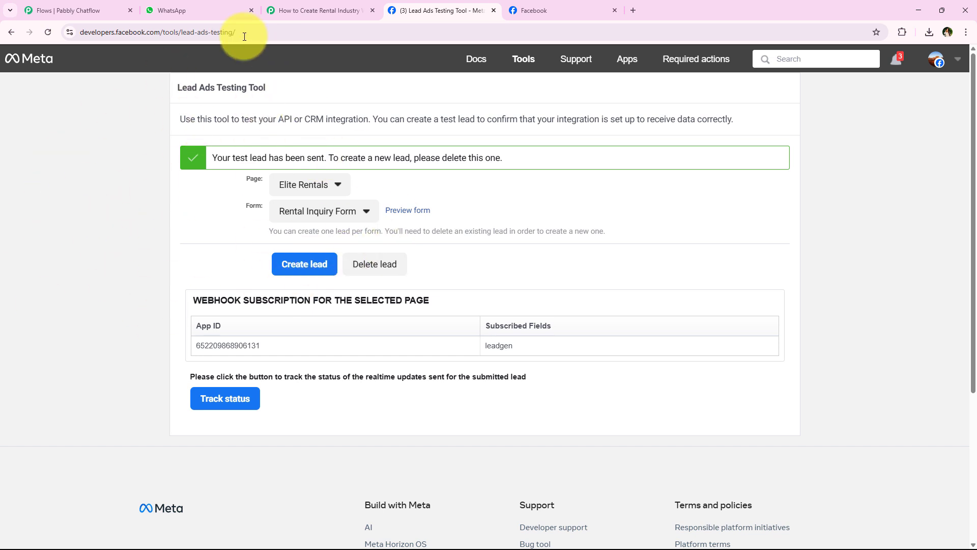
pyautogui.moveTo(173, 86); pyautogui.dragTo(267, 89)
pyautogui.click(148, 160)
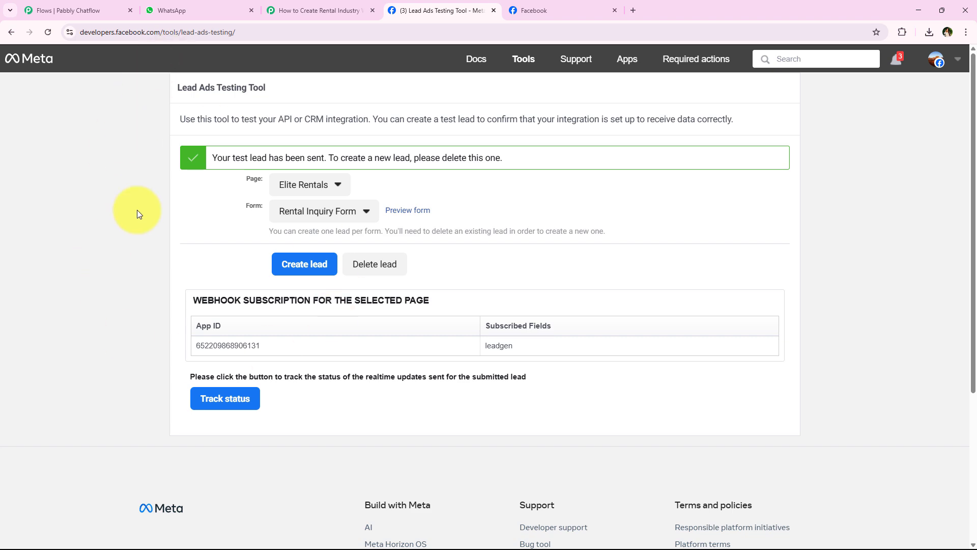
# - Switch to WhatsApp Web and check the greeting in the welcome message received for the new lead
pyautogui.click(158, 5)
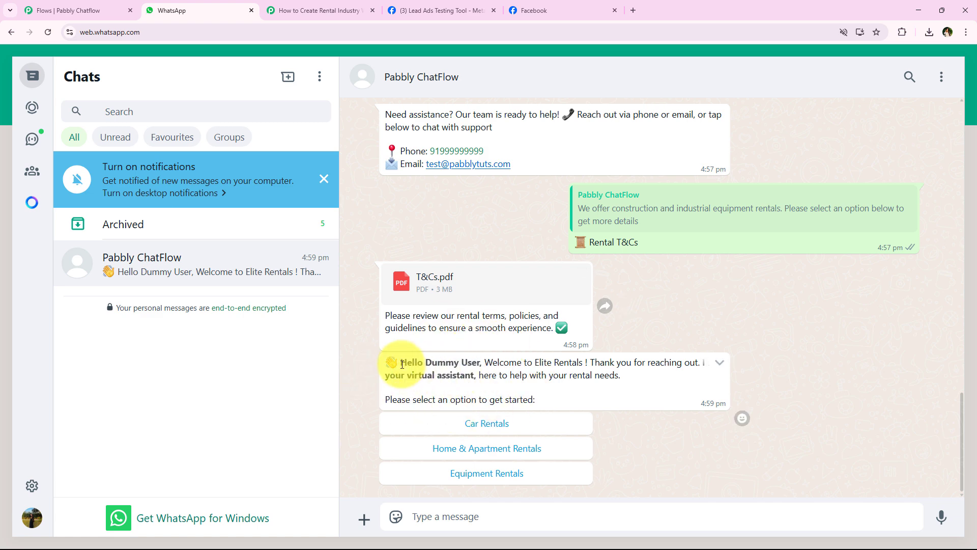
pyautogui.moveTo(402, 364); pyautogui.dragTo(478, 367)
pyautogui.click(401, 393)
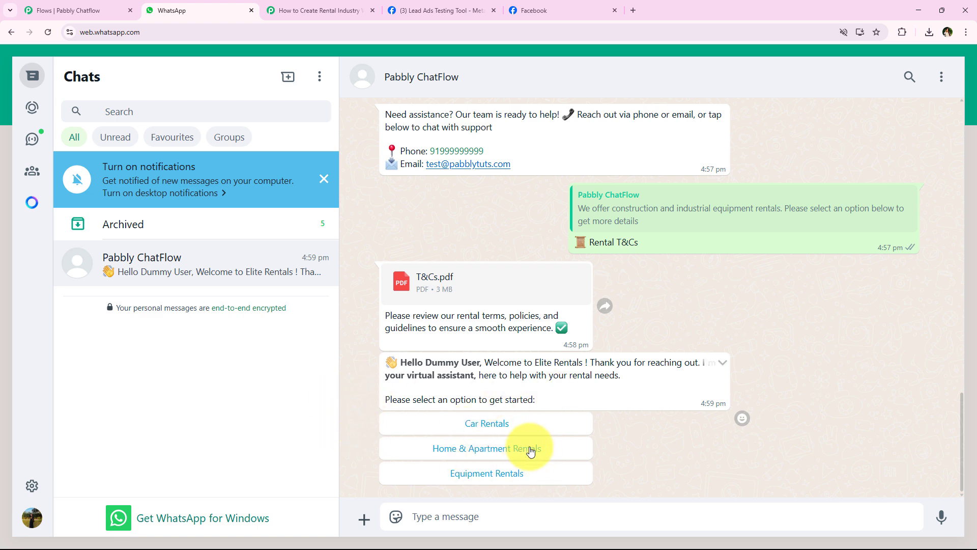
# - Choose Home & Apartment Rentals in the new welcome message and Check Properties in its reply to test the chatbot again
pyautogui.click(501, 456)
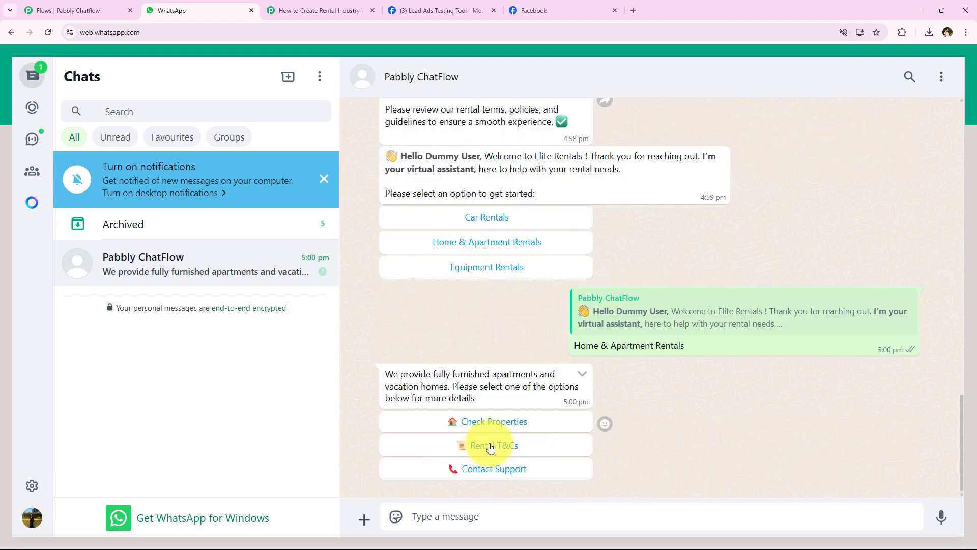
pyautogui.click(511, 422)
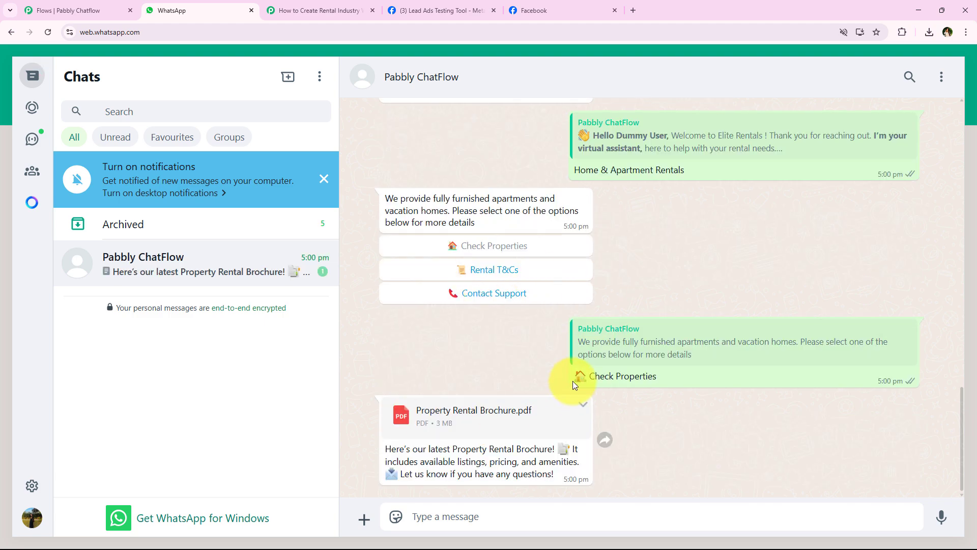
pyautogui.scroll(7, 536, 353)
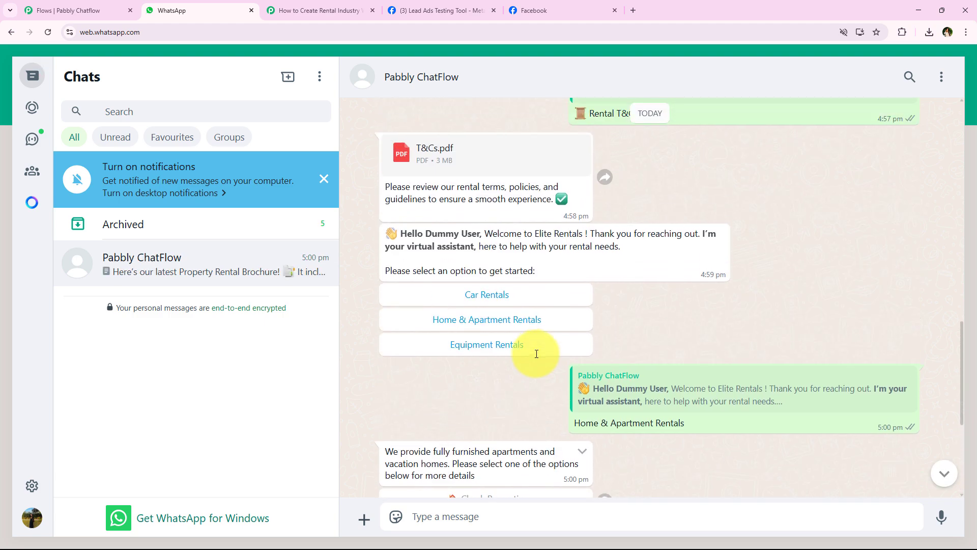
# - Switch between the Rental Industry WhatsApp Chatbot flow in Pabbly Chatflow and the Pabbly Connect workflow to review both parts of the automation
pyautogui.click(92, 4)
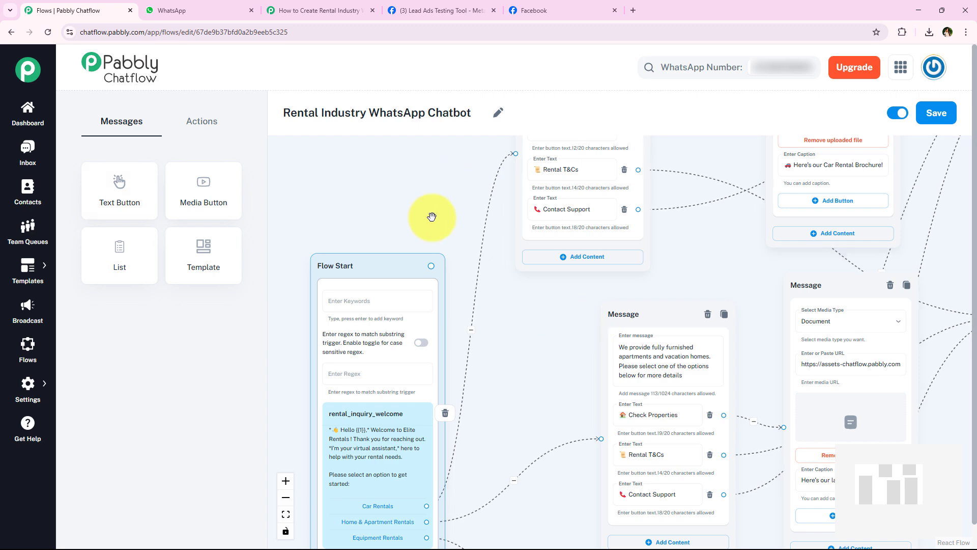
pyautogui.moveTo(430, 214); pyautogui.dragTo(314, 311)
pyautogui.click(354, 5)
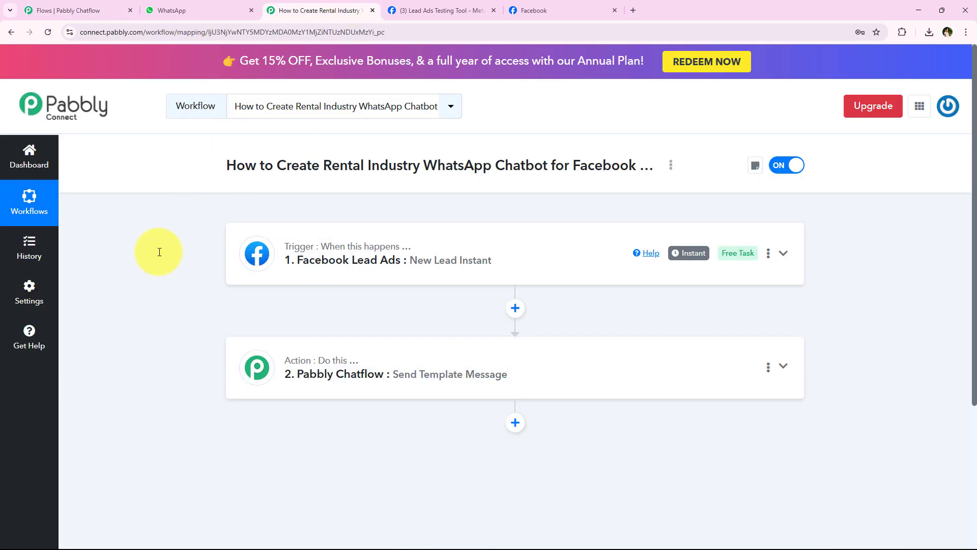
pyautogui.click(76, 3)
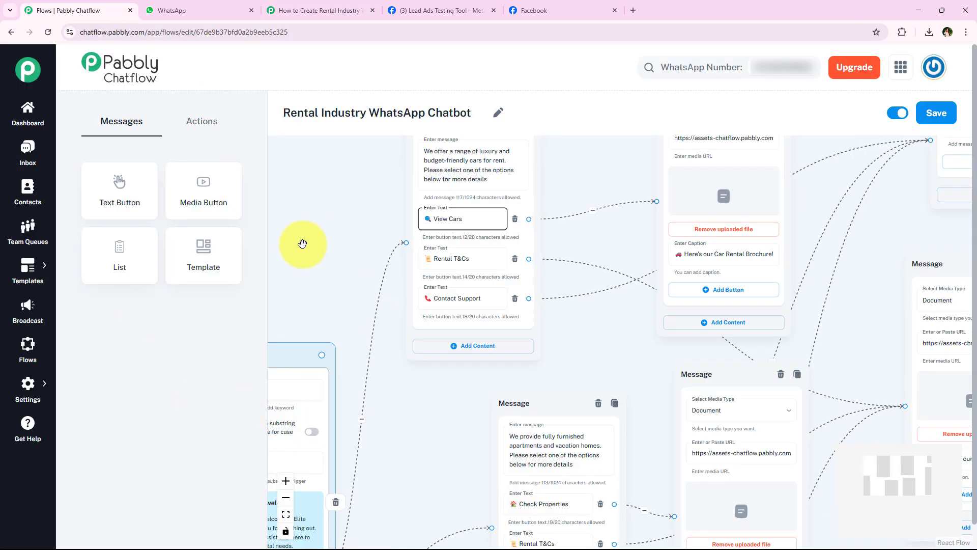
pyautogui.moveTo(299, 240); pyautogui.dragTo(388, 153)
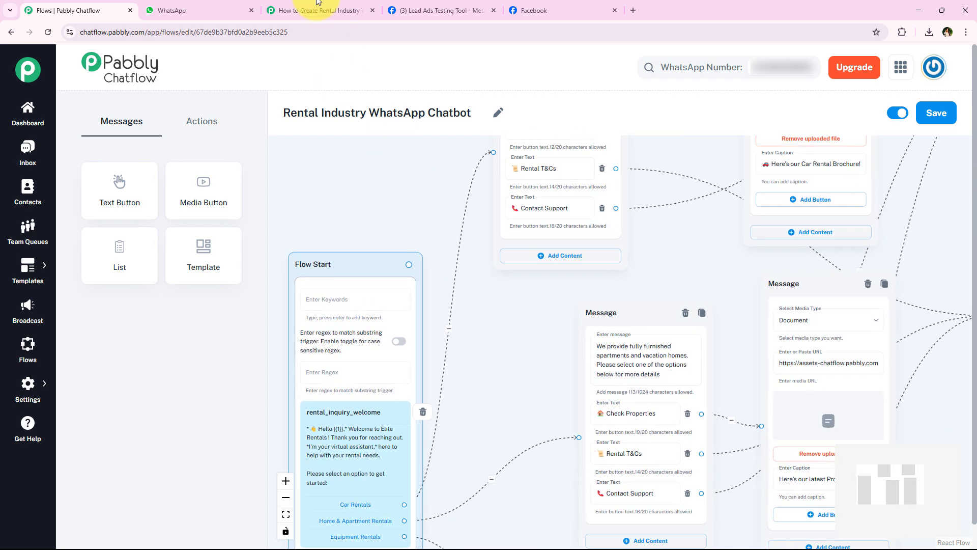
pyautogui.click(331, 6)
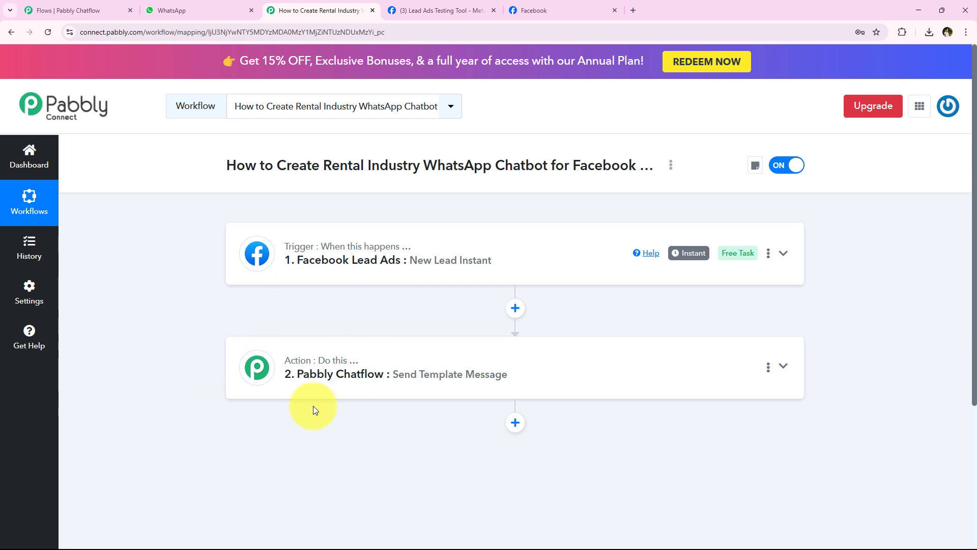
# - Return to Pabbly Chatflow and examine how the Flow Start template's rental options connect to the message blocks across the whole flow
pyautogui.click(104, 9)
pyautogui.scroll(-3, 369, 224)
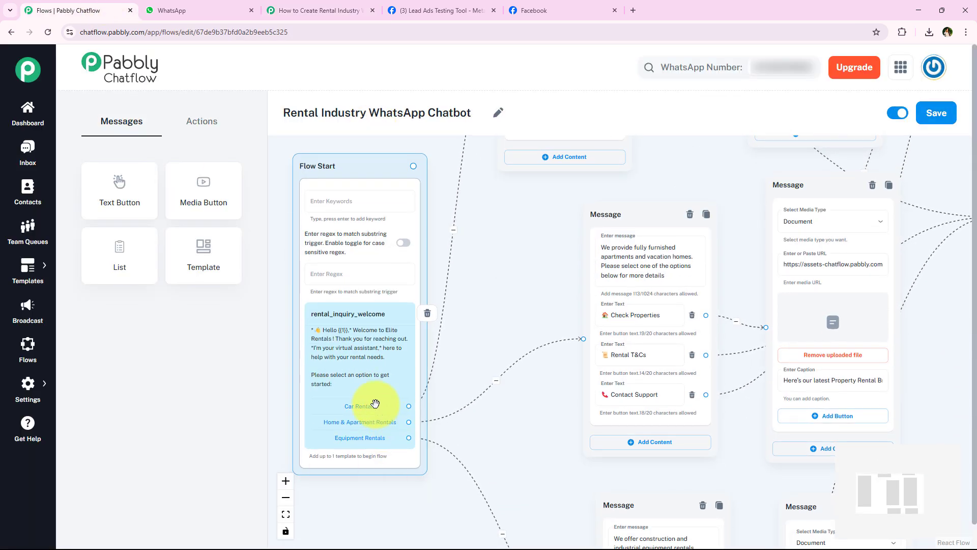
pyautogui.scroll(-3, 494, 343)
pyautogui.moveTo(630, 241); pyautogui.dragTo(533, 238)
pyautogui.moveTo(476, 267); pyautogui.dragTo(431, 324)
pyautogui.scroll(4, 431, 324)
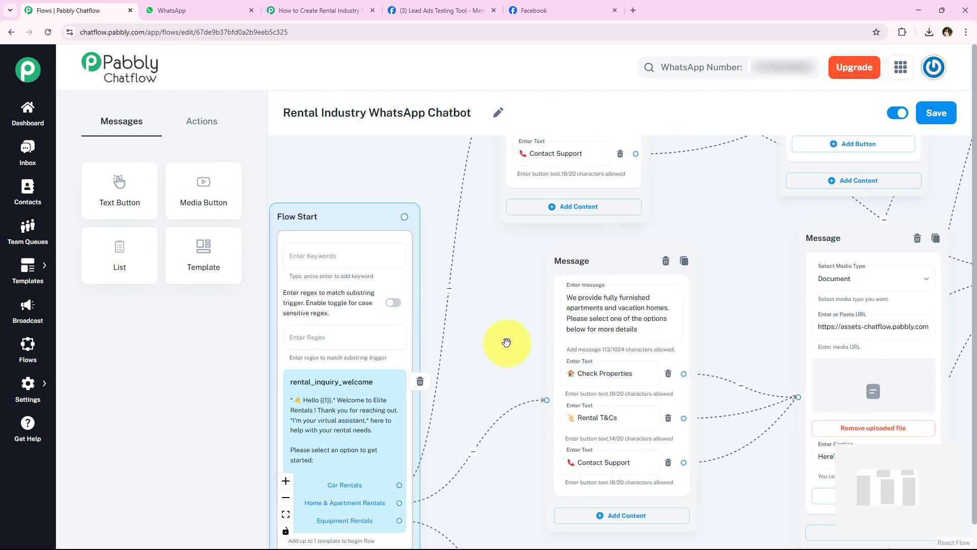
pyautogui.scroll(-3, 561, 334)
pyautogui.scroll(-5, 517, 351)
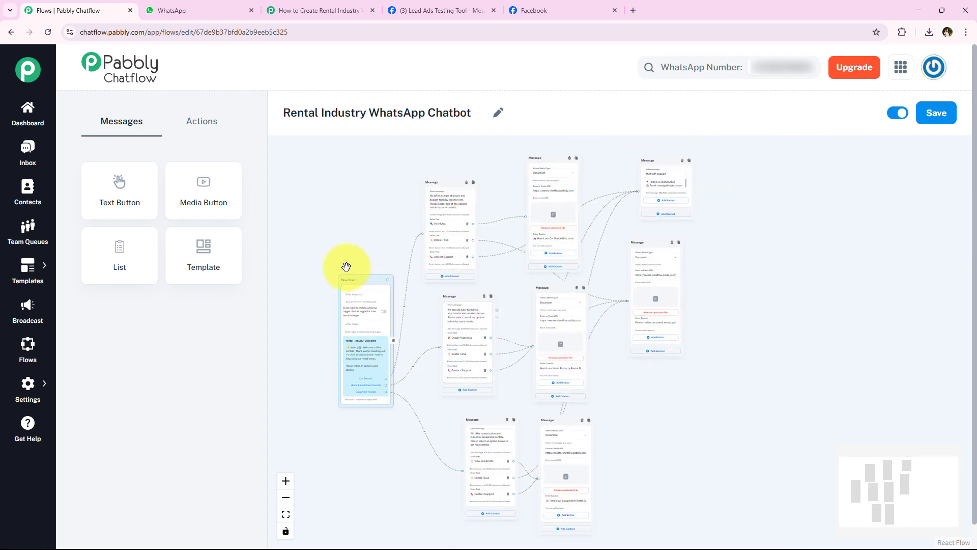
pyautogui.scroll(3, 452, 375)
pyautogui.scroll(5, 396, 366)
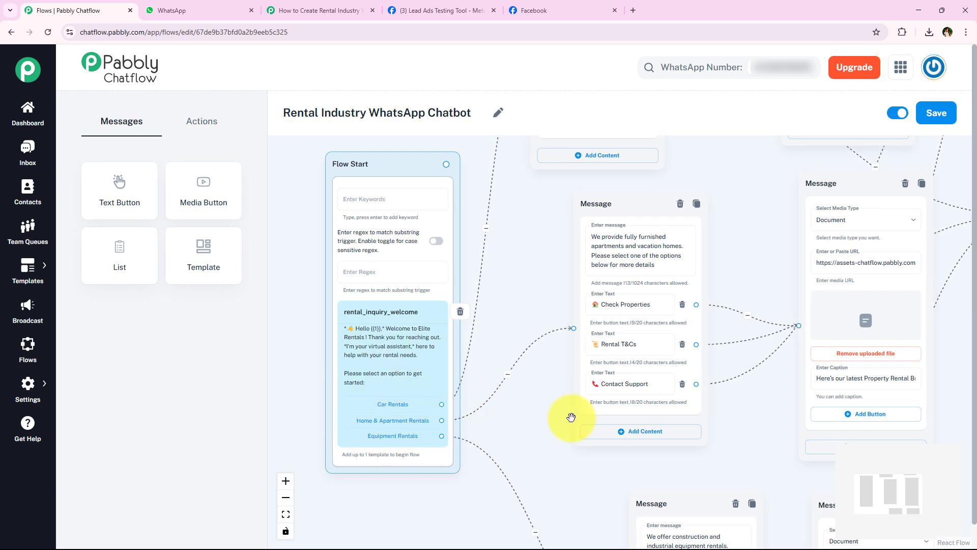
pyautogui.scroll(-1, 571, 418)
pyautogui.scroll(1, 553, 343)
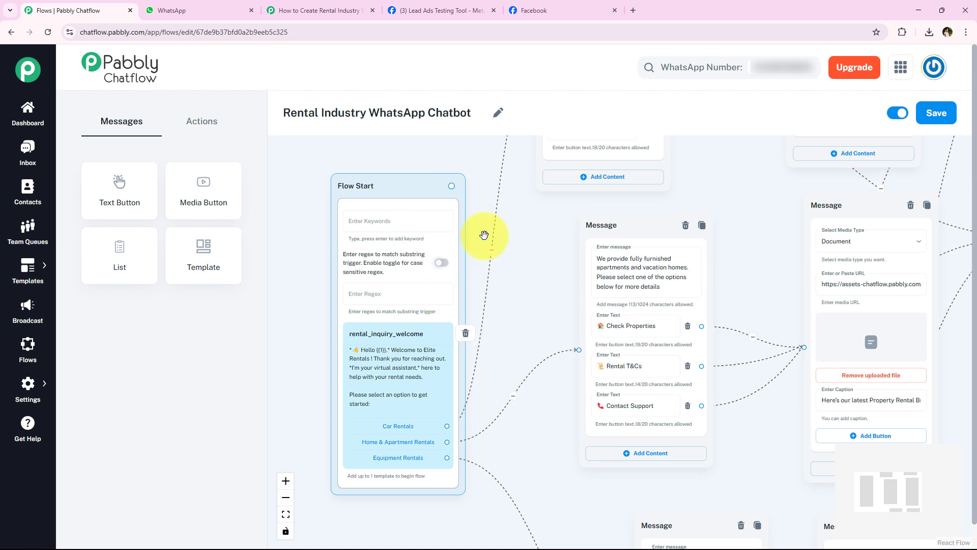